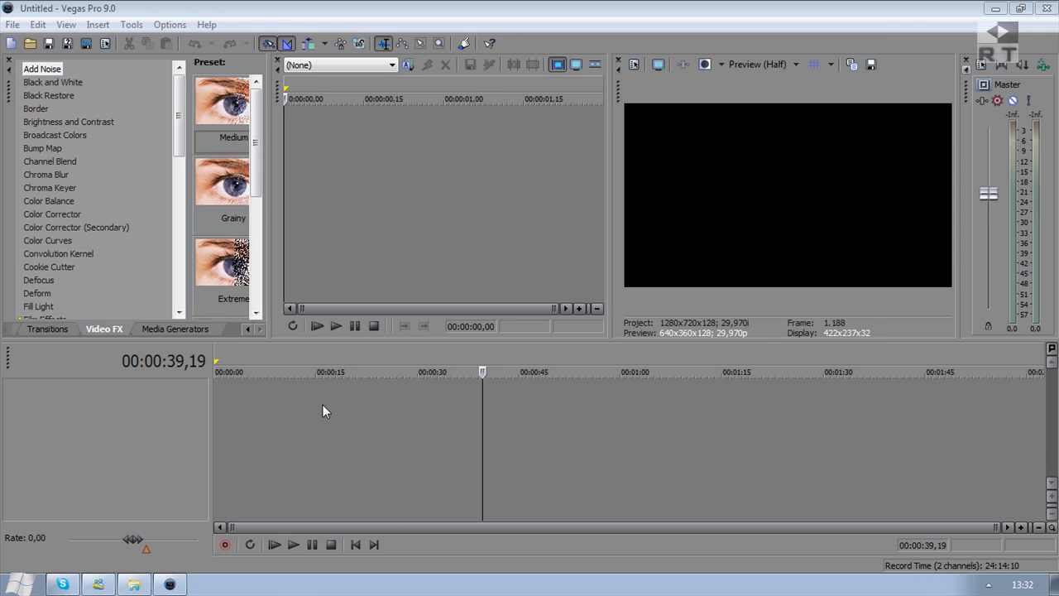
# Step: Widen the media docking window and show the Explorer file browser
pyautogui.click(323, 409)
pyautogui.click(277, 61)
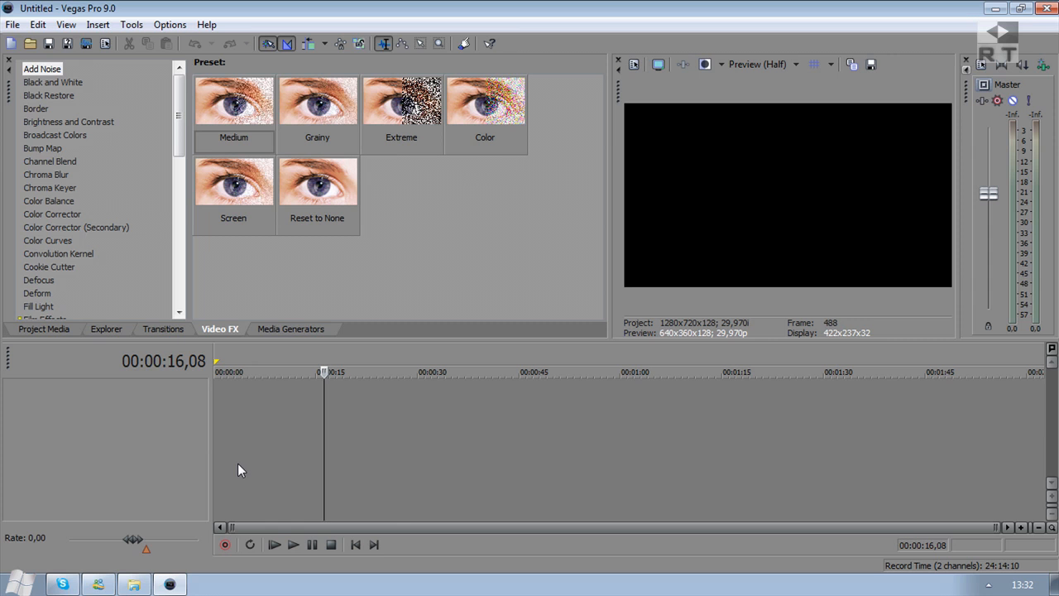
pyautogui.click(98, 330)
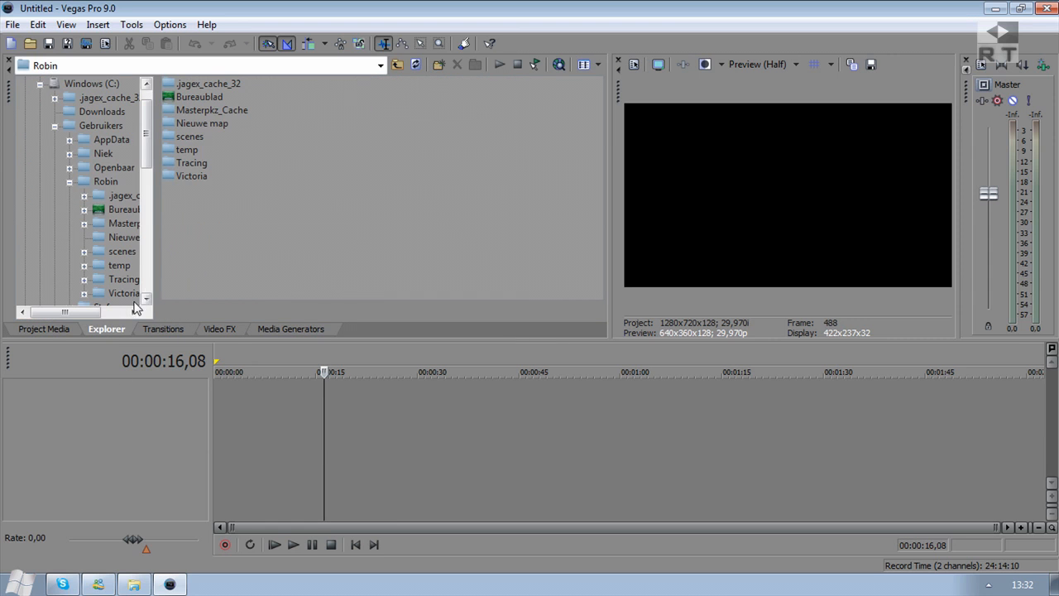
pyautogui.click(50, 329)
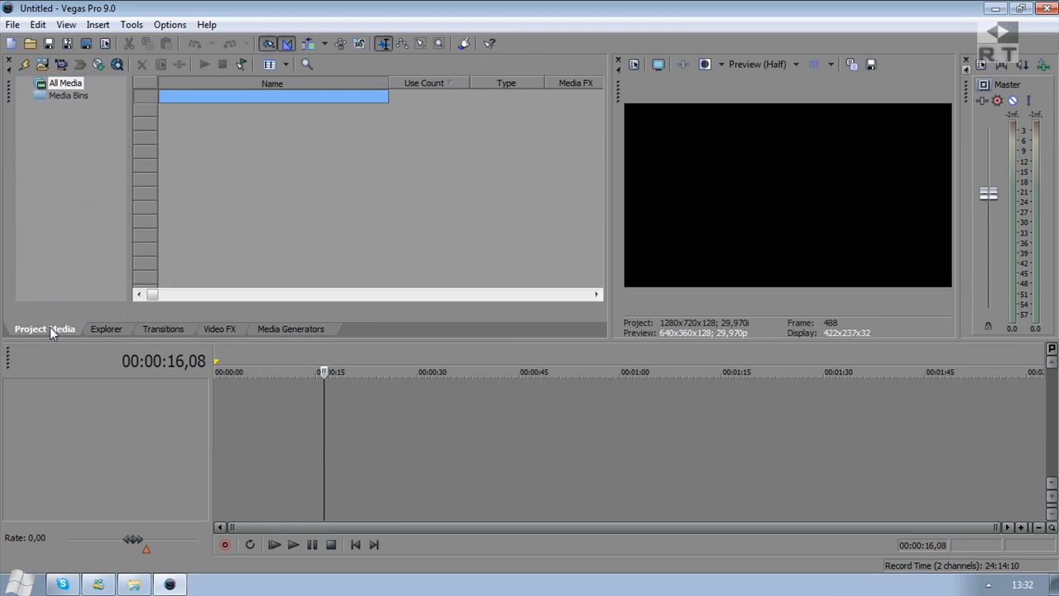
pyautogui.click(100, 330)
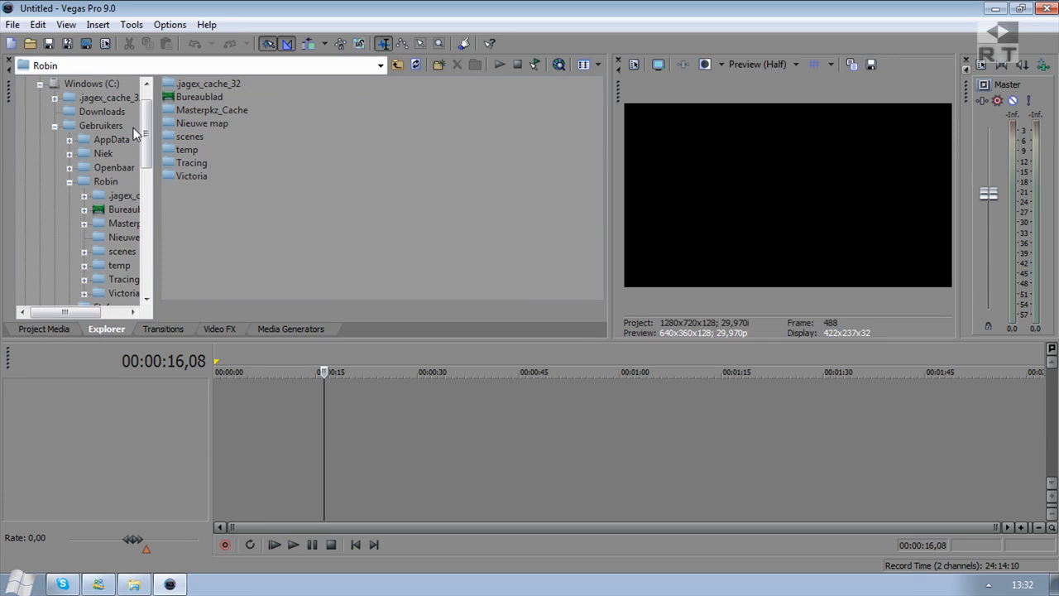
# Step: Browse the Explorer to D:\Tutorials\Footage\Stock Footage and place all of its clips at the start of the timeline
pyautogui.click(39, 85)
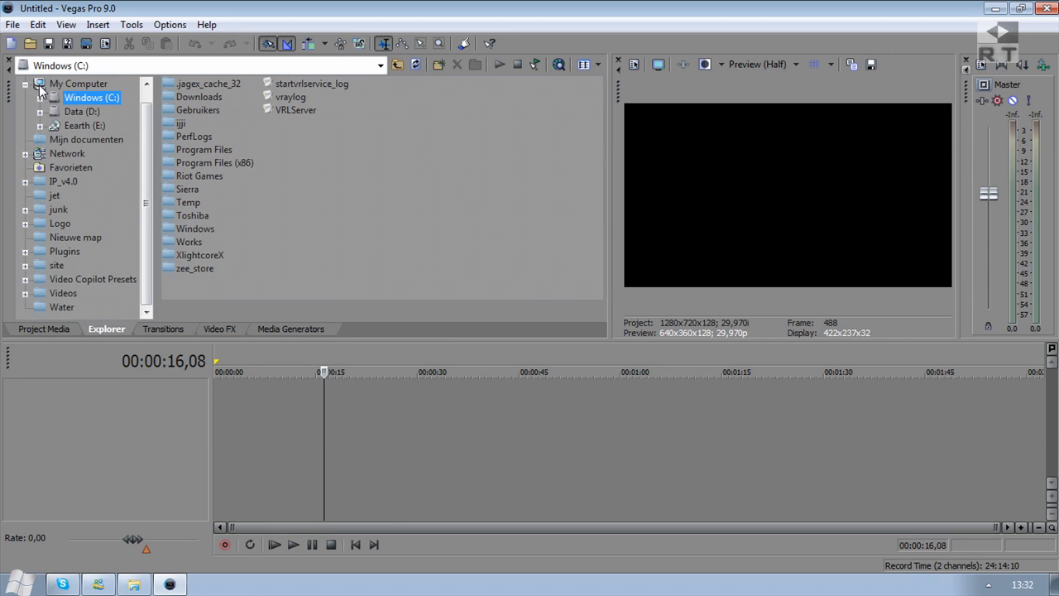
pyautogui.click(40, 113)
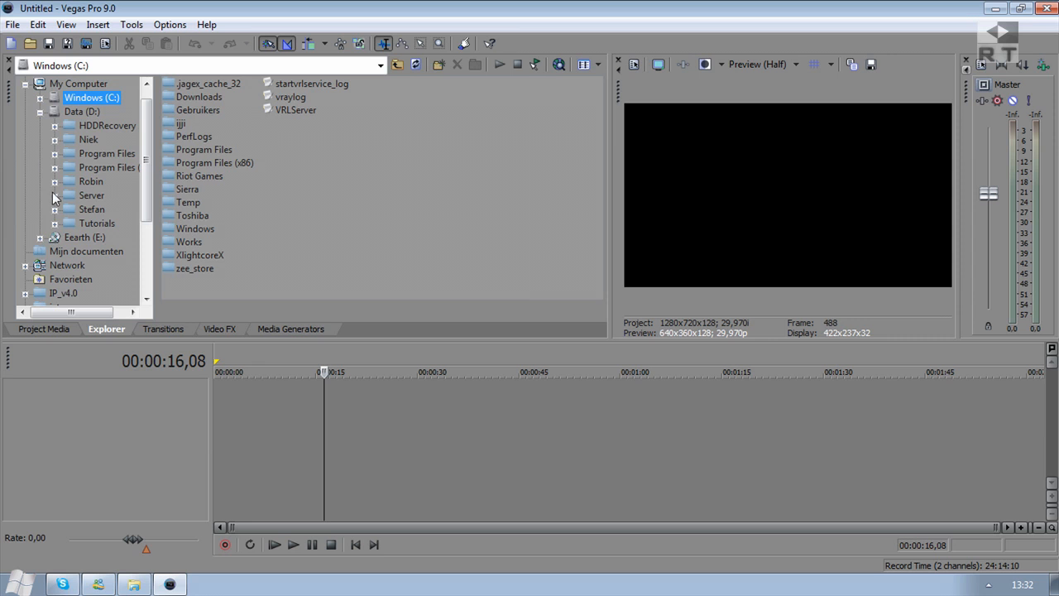
pyautogui.click(54, 223)
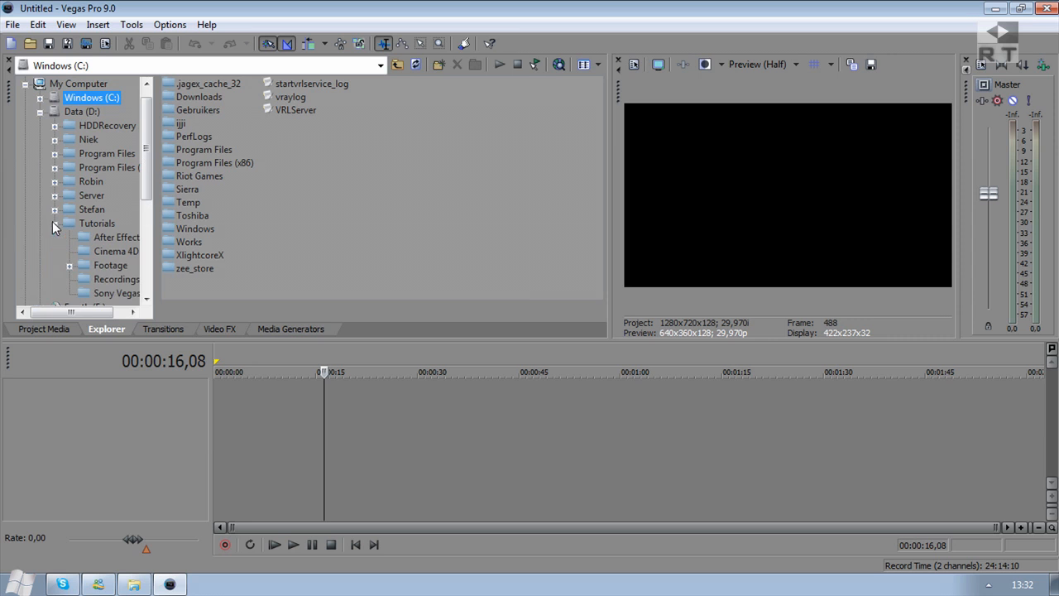
pyautogui.click(110, 266)
pyautogui.doubleClick(208, 84)
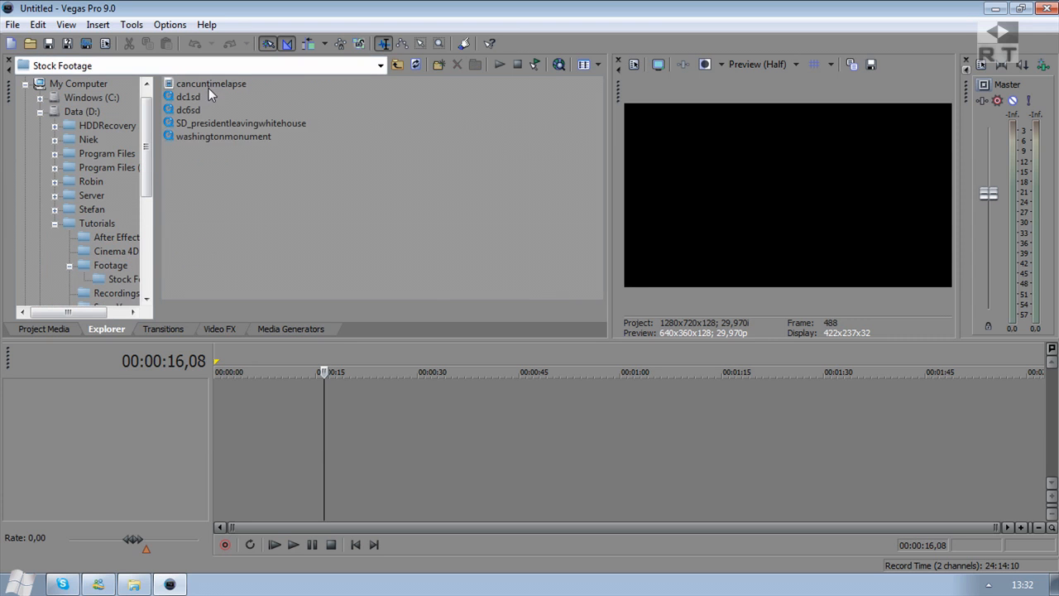
pyautogui.moveTo(269, 183); pyautogui.dragTo(170, 83)
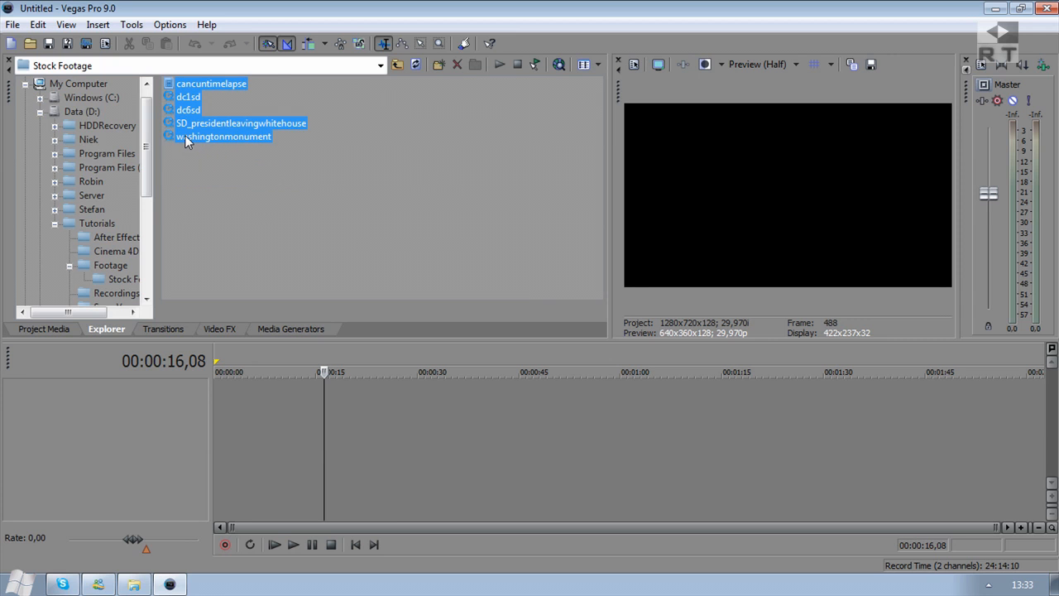
pyautogui.moveTo(185, 135); pyautogui.dragTo(208, 416)
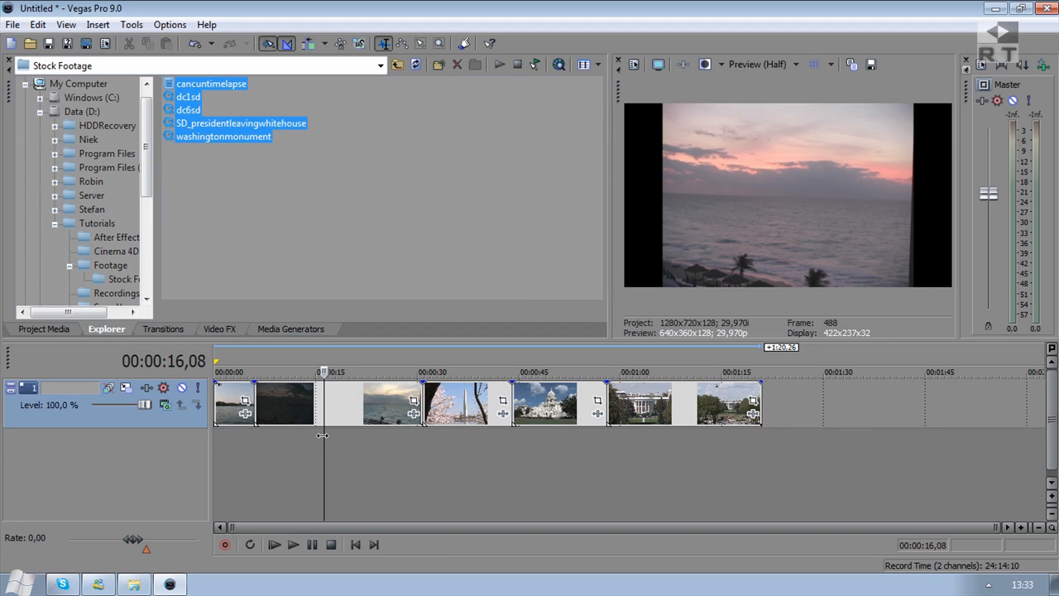
# Step: Mark a time selection about 1 minute 1 second long from about 00:00:31 and place the cursor at 00:01:03,12
pyautogui.click(481, 488)
pyautogui.moveTo(838, 480); pyautogui.dragTo(423, 439)
pyautogui.click(643, 443)
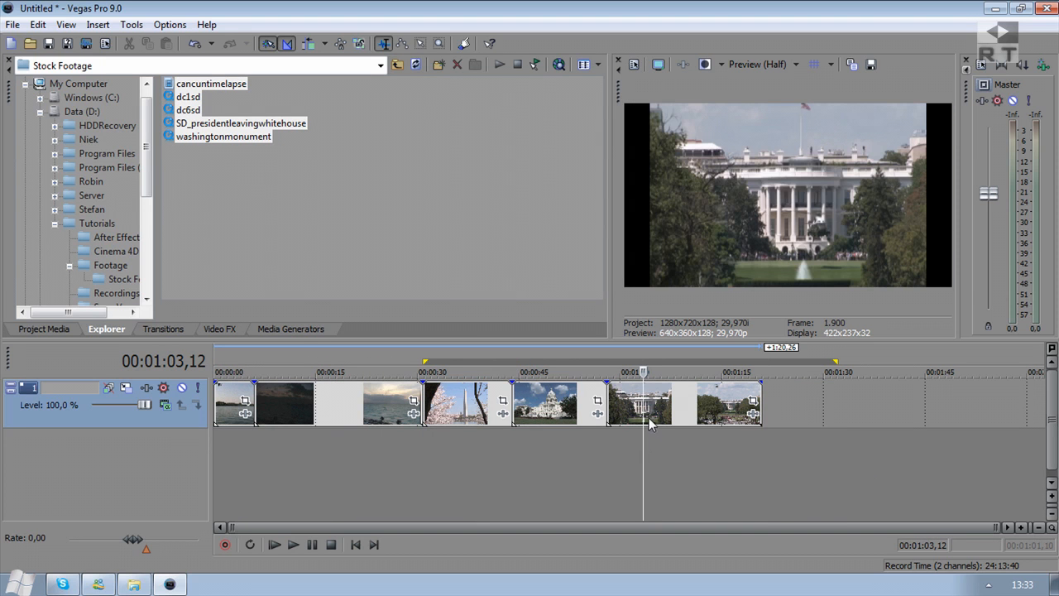
# Step: Delete all clips from the timeline and remove all media files from the project media list
pyautogui.hotkey('ctrl', 'a')
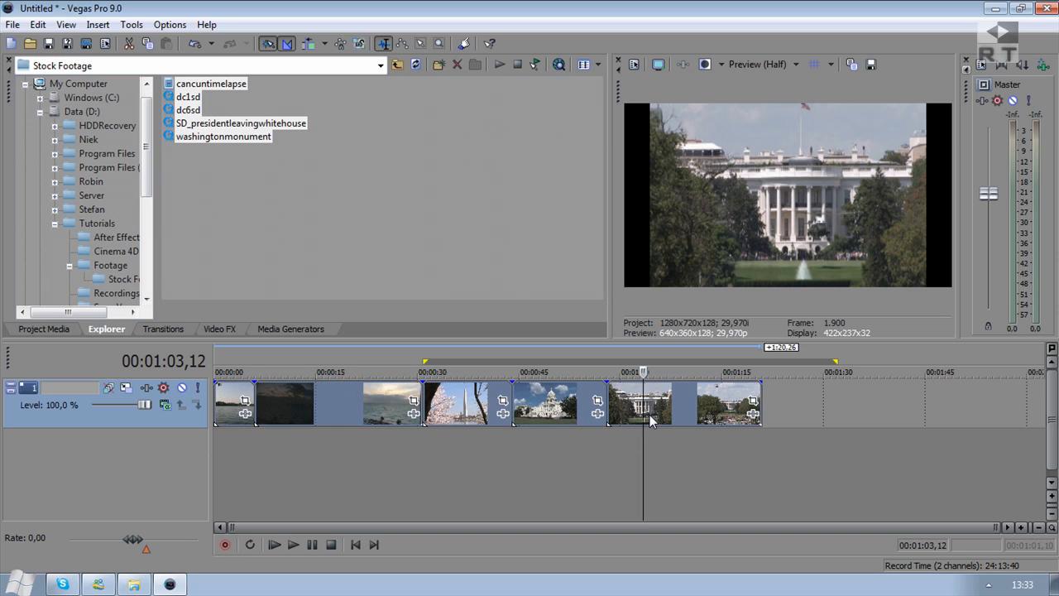
pyautogui.press('Delete')
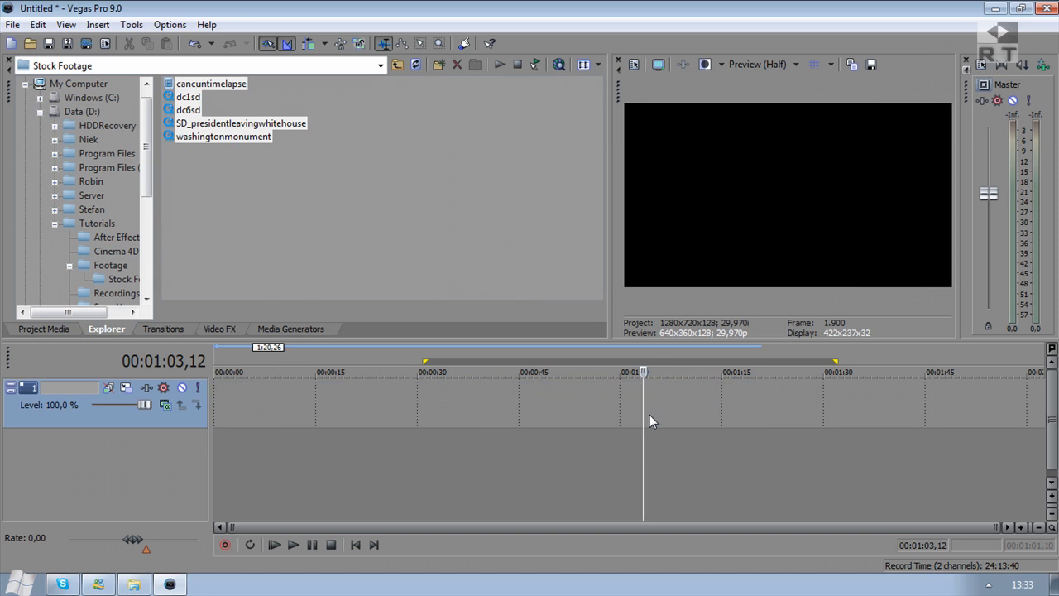
pyautogui.click(46, 328)
pyautogui.click(226, 153)
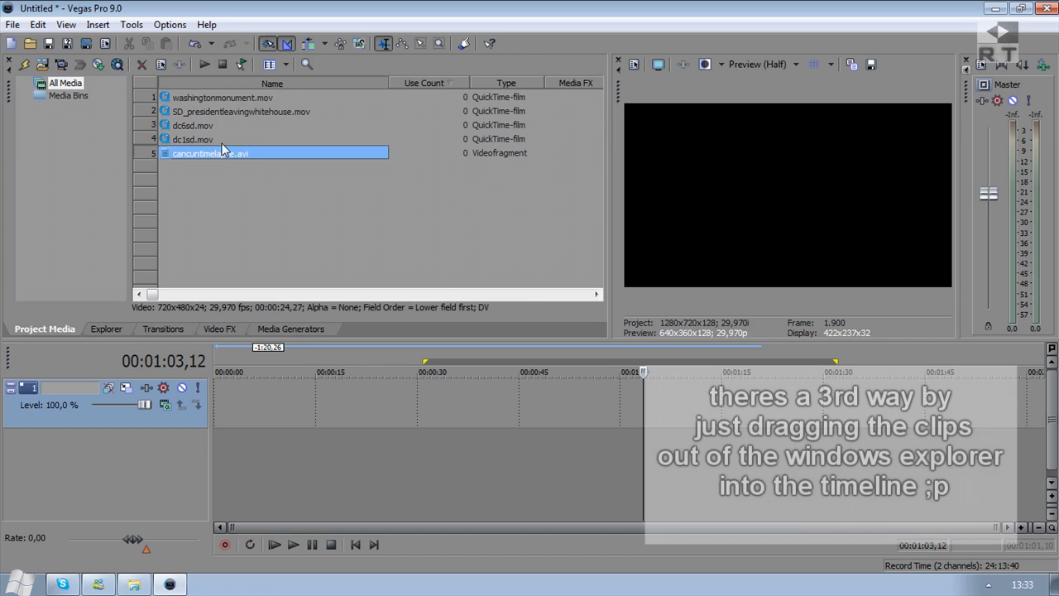
pyautogui.keyDown('shift'); pyautogui.click(195, 101); pyautogui.keyUp('shift')
pyautogui.press('Delete')
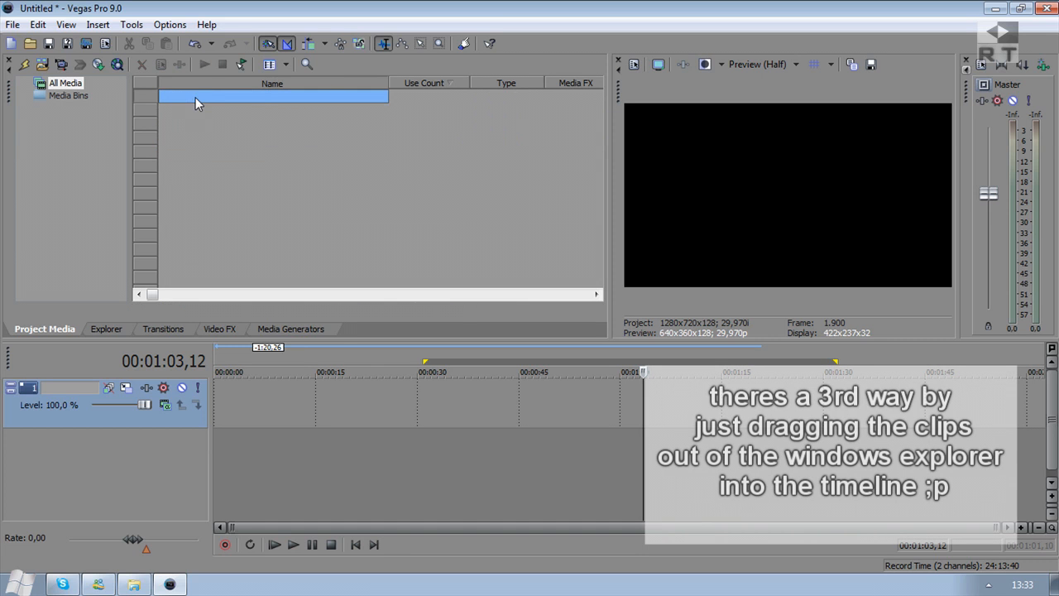
# Step: Import all five clips from D:\Tutorials\Footage\Stock Footage into the project media
pyautogui.click(12, 24)
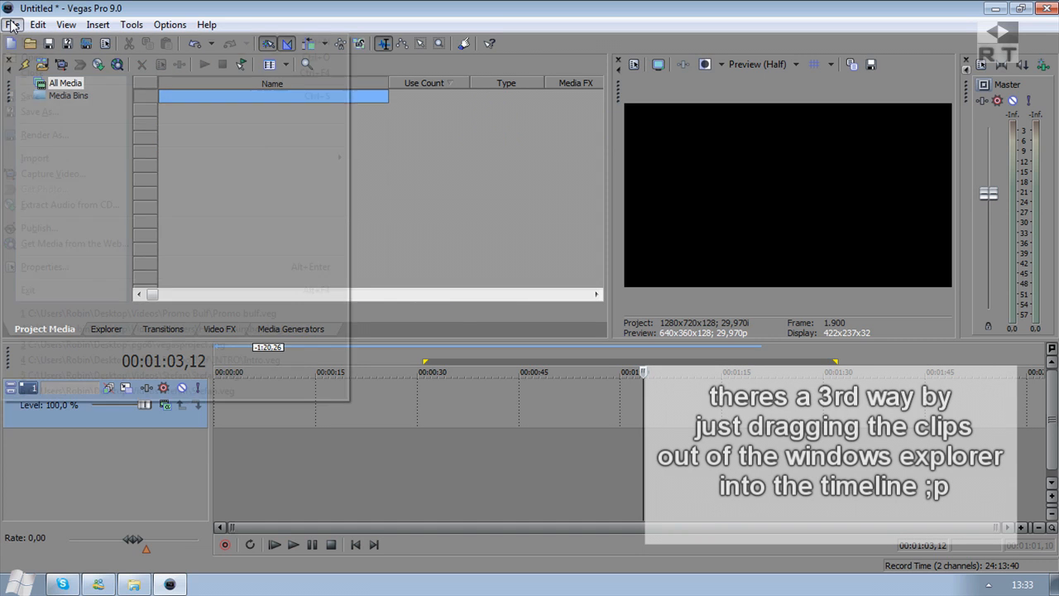
pyautogui.moveTo(44, 162)
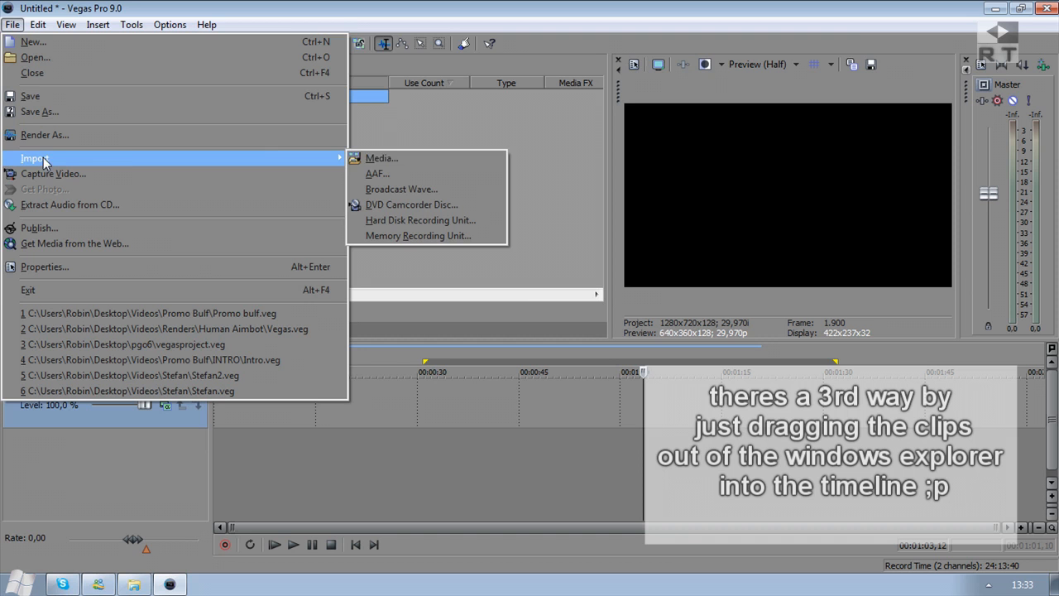
pyautogui.click(396, 158)
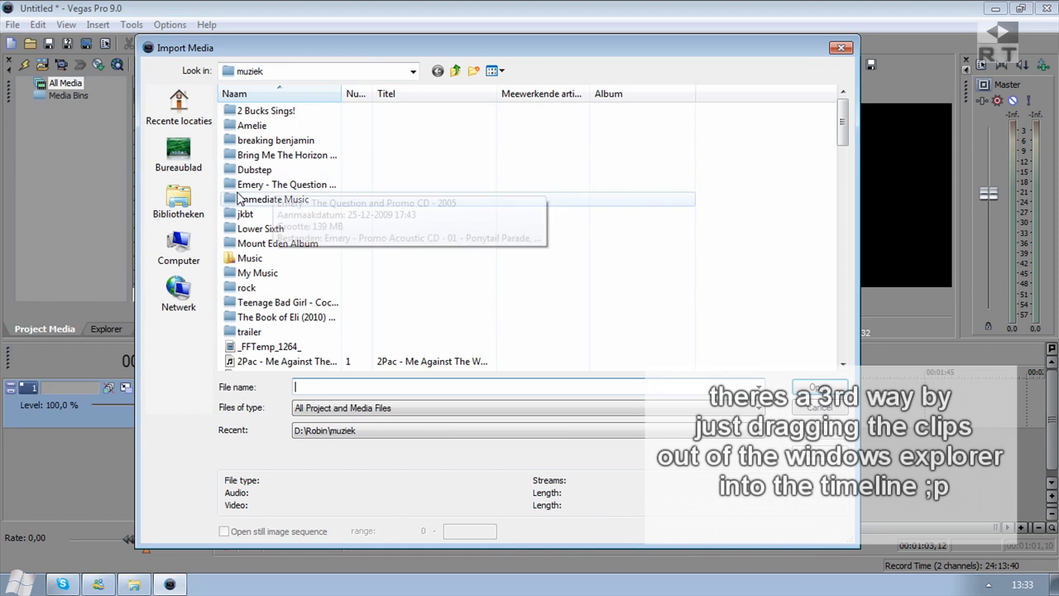
pyautogui.click(190, 245)
pyautogui.doubleClick(450, 125)
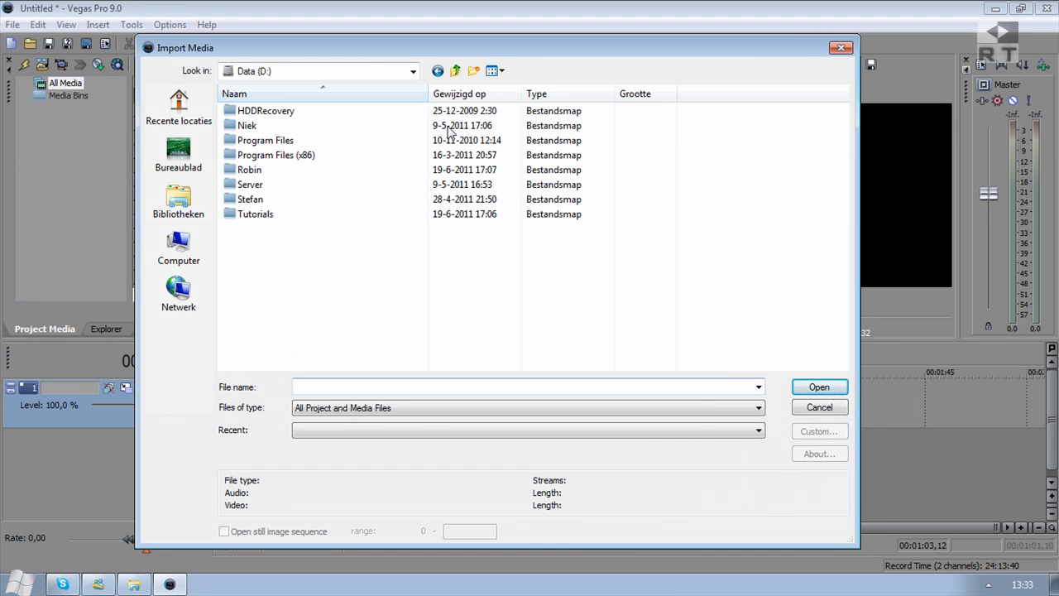
pyautogui.doubleClick(251, 172)
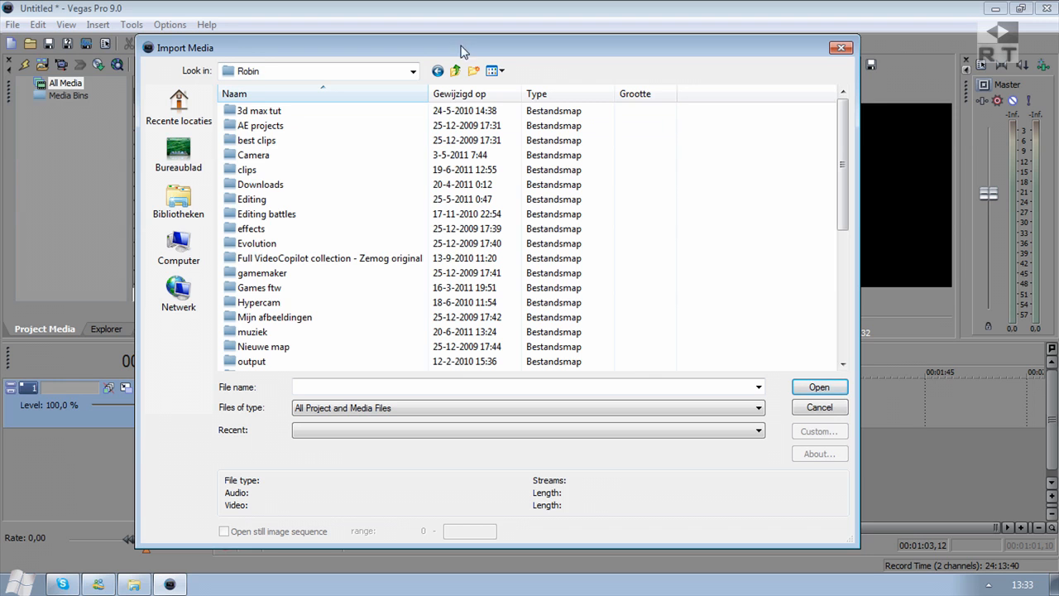
pyautogui.click(456, 71)
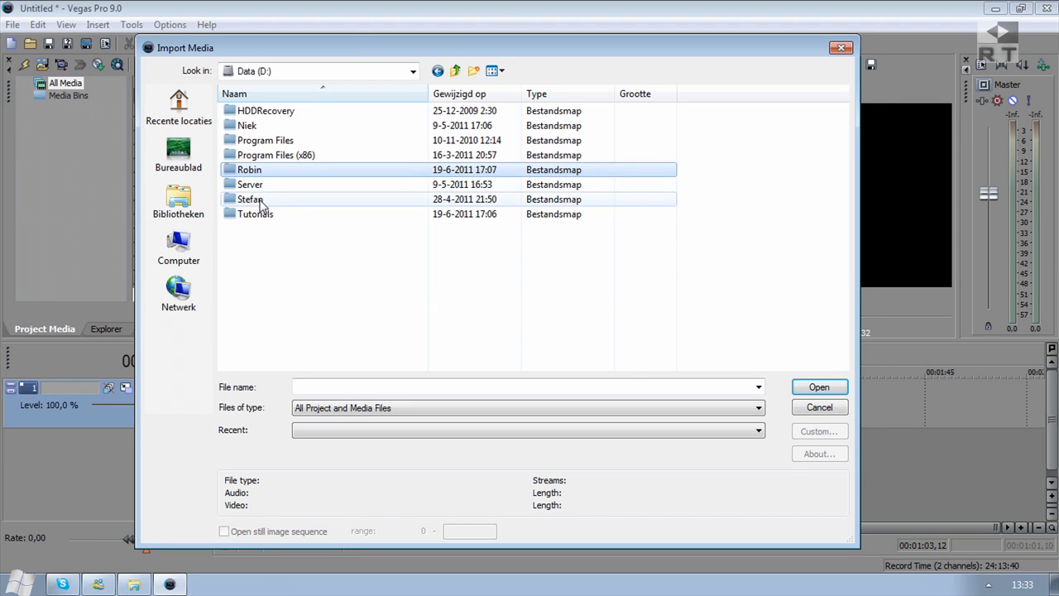
pyautogui.doubleClick(252, 214)
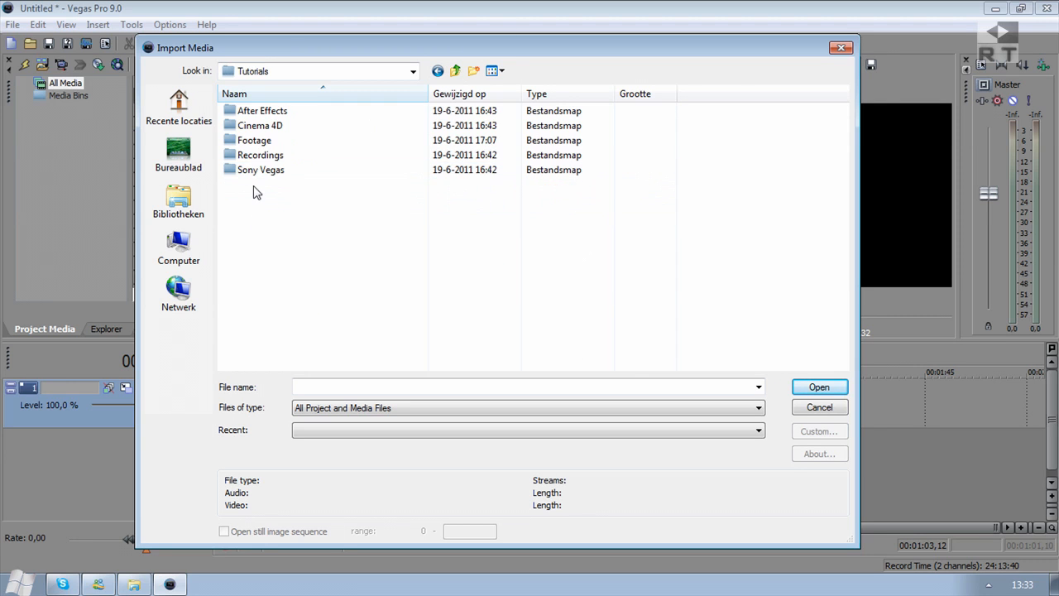
pyautogui.doubleClick(252, 140)
pyautogui.doubleClick(266, 111)
pyautogui.moveTo(719, 212); pyautogui.dragTo(163, 117)
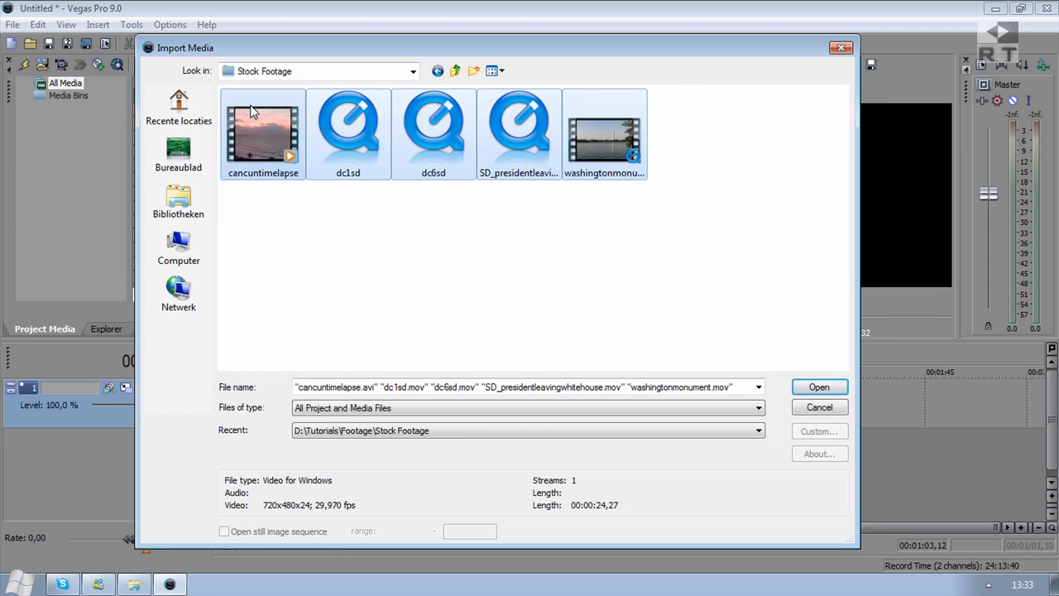
pyautogui.click(820, 388)
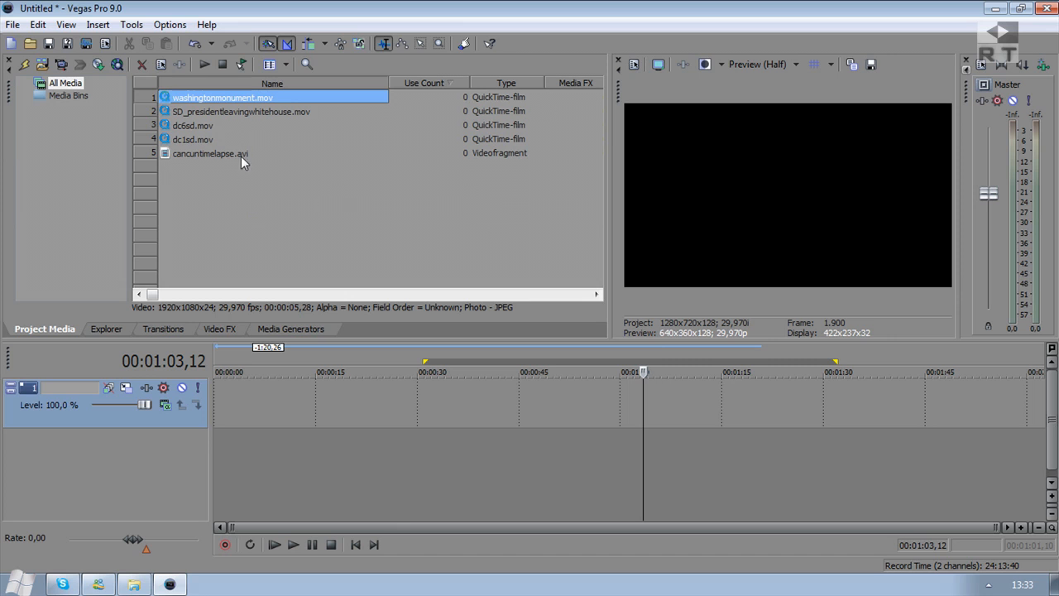
# Step: Place all five project media clips, from washingtonmonument.mov to cancuntimelapse.avi, in sequence at the start of the timeline
pyautogui.click(202, 154)
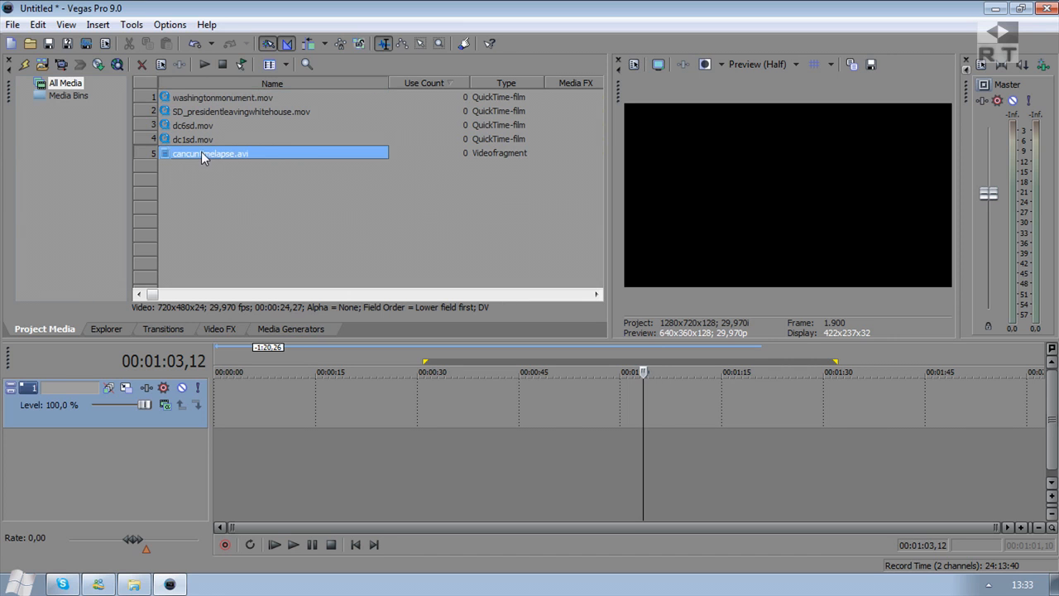
pyautogui.keyDown('shift'); pyautogui.click(198, 97); pyautogui.keyUp('shift')
pyautogui.moveTo(195, 154); pyautogui.dragTo(213, 414)
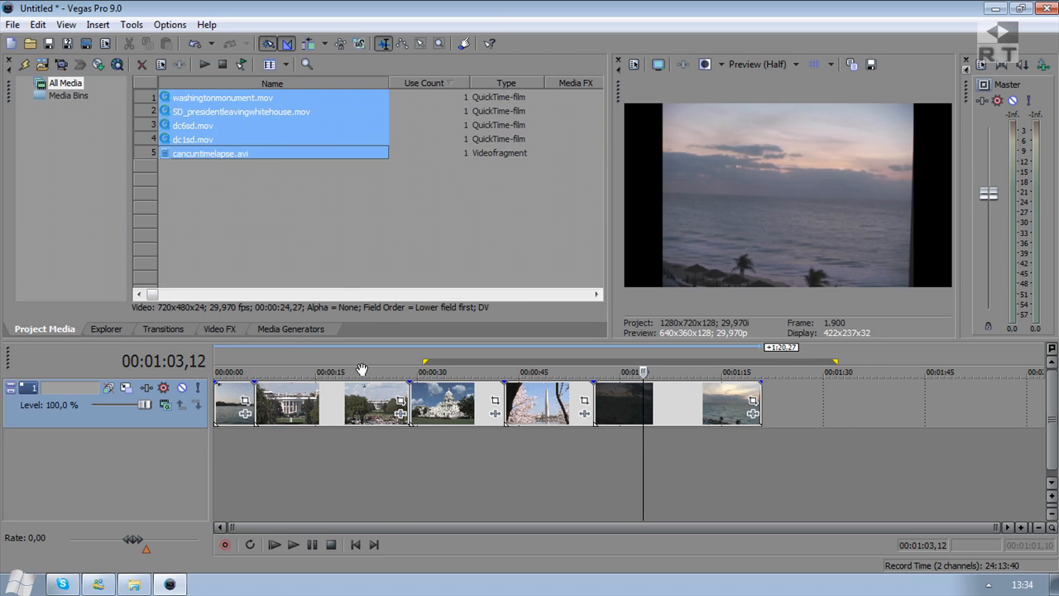
# Step: Examine the monument, White House and Capitol clips in the preview by placing the cursor at various points on them
pyautogui.click(350, 422)
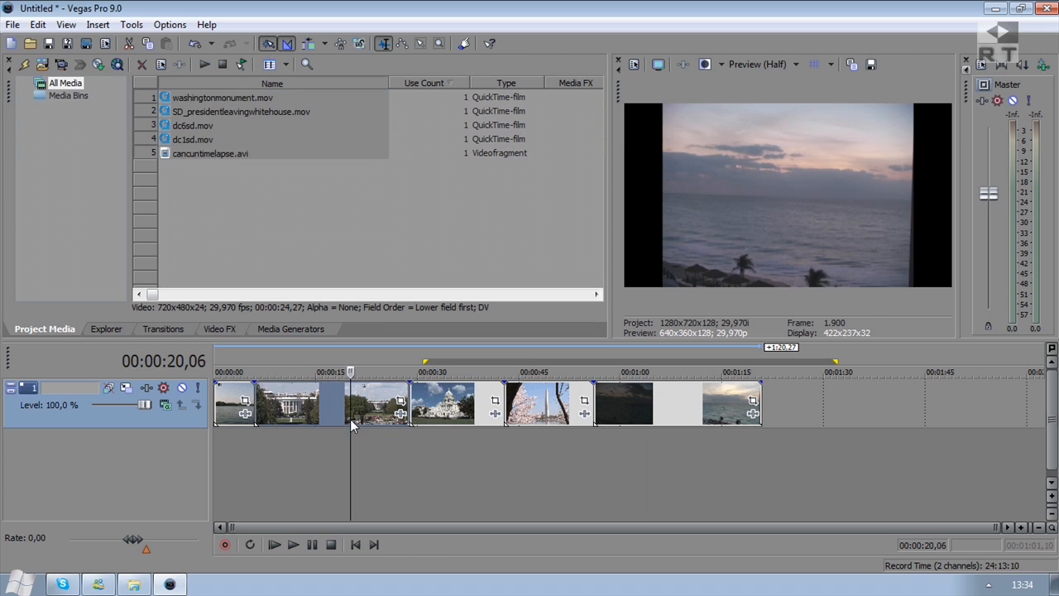
pyautogui.click(477, 410)
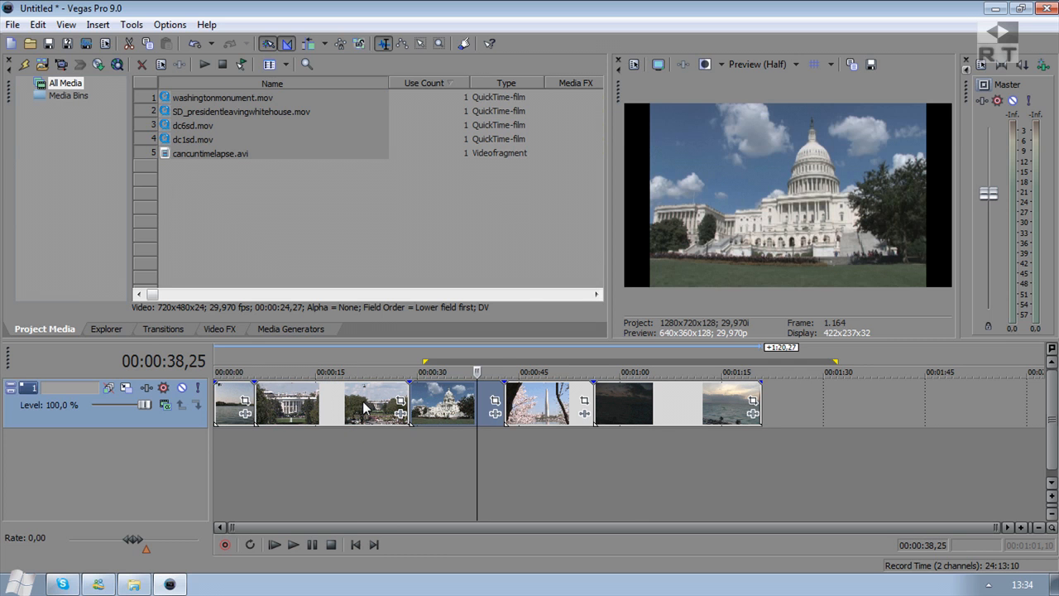
pyautogui.click(362, 402)
pyautogui.click(232, 407)
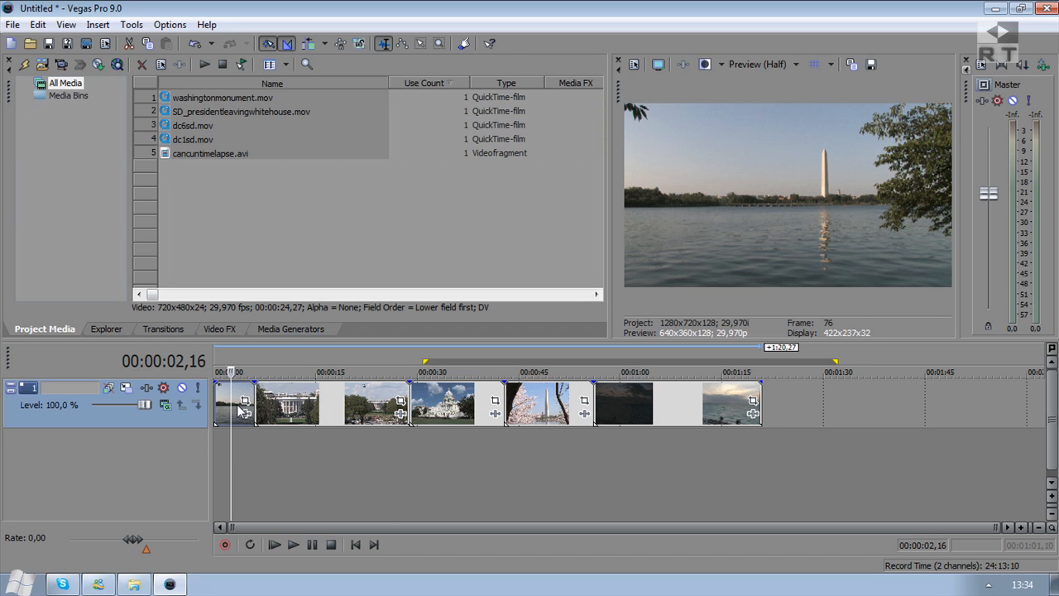
pyautogui.click(307, 417)
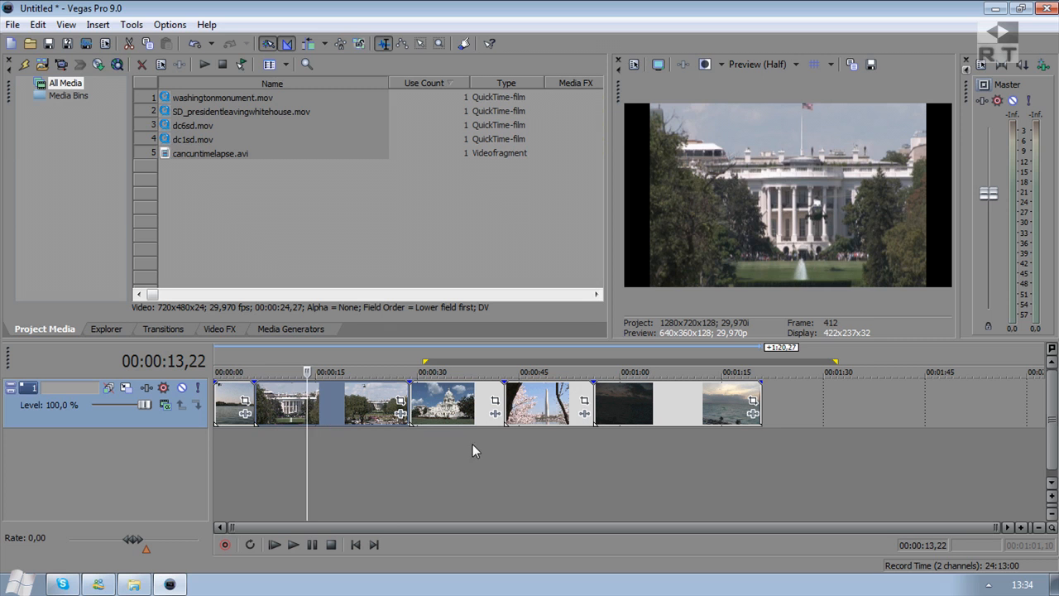
pyautogui.click(445, 413)
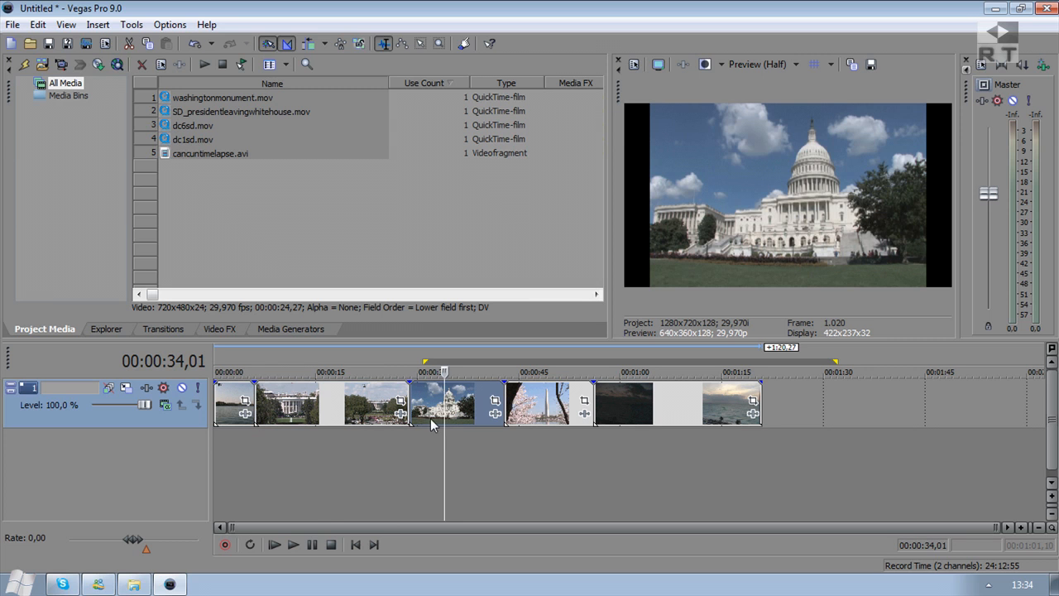
pyautogui.click(362, 407)
# Step: Play the White House clip from 00:00:17,06, scrub back to 00:00:19,29, and view the Capitol and cherry blossom clips
pyautogui.click(330, 405)
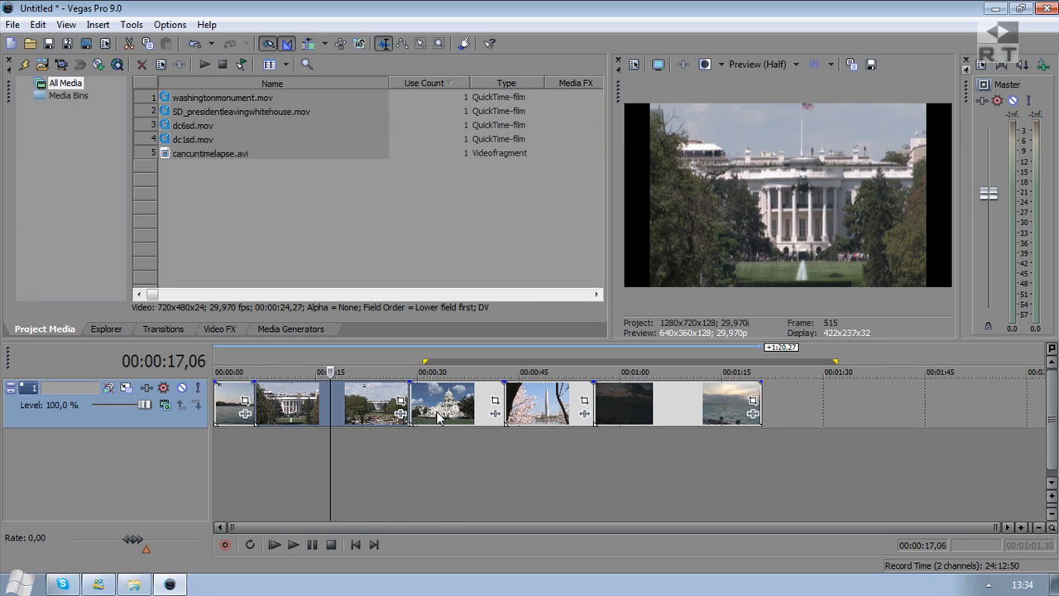
pyautogui.press('space')
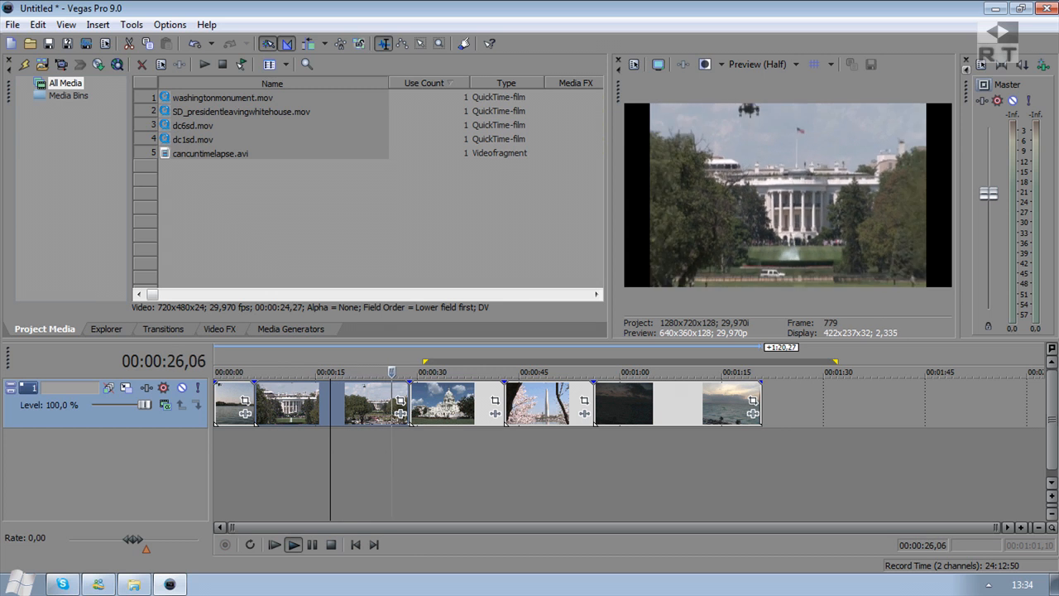
pyautogui.moveTo(394, 371); pyautogui.dragTo(350, 372)
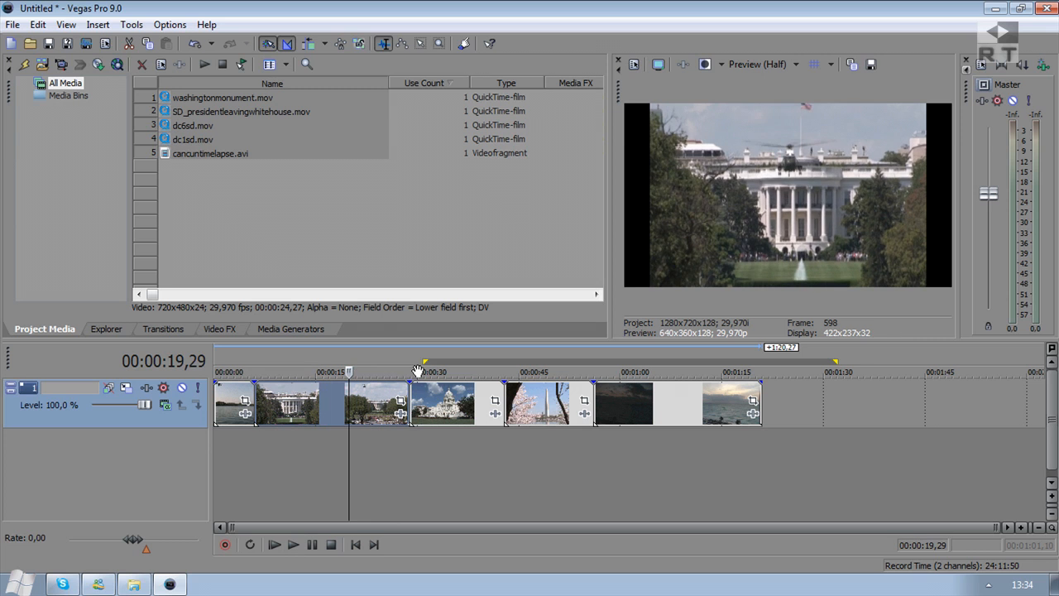
pyautogui.click(466, 411)
pyautogui.click(537, 404)
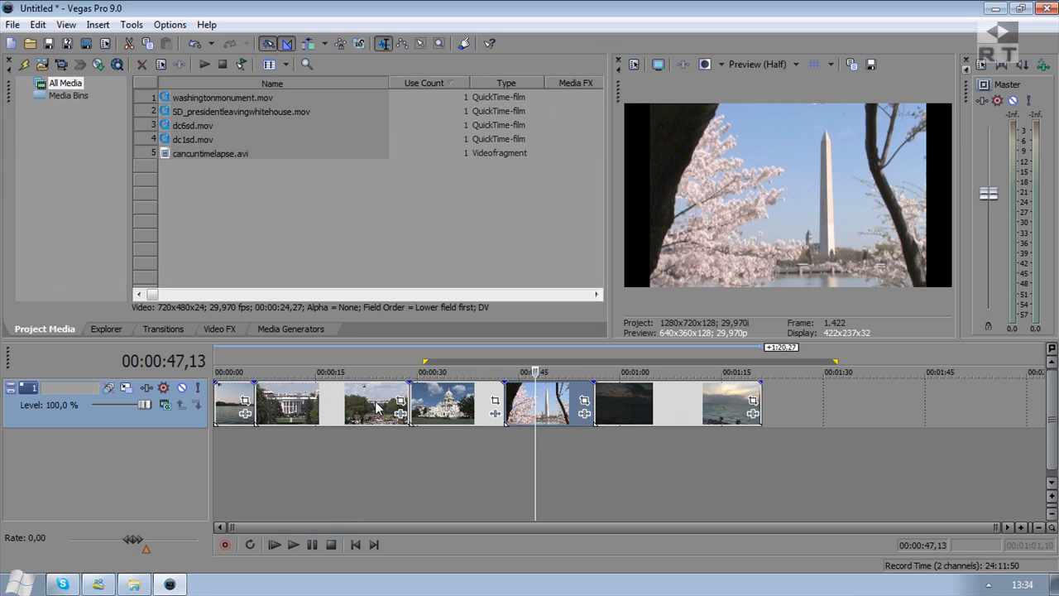
# Step: View the White House clip at 00:00:17,06 and scrub backwards to 00:00:11,24
pyautogui.click(330, 400)
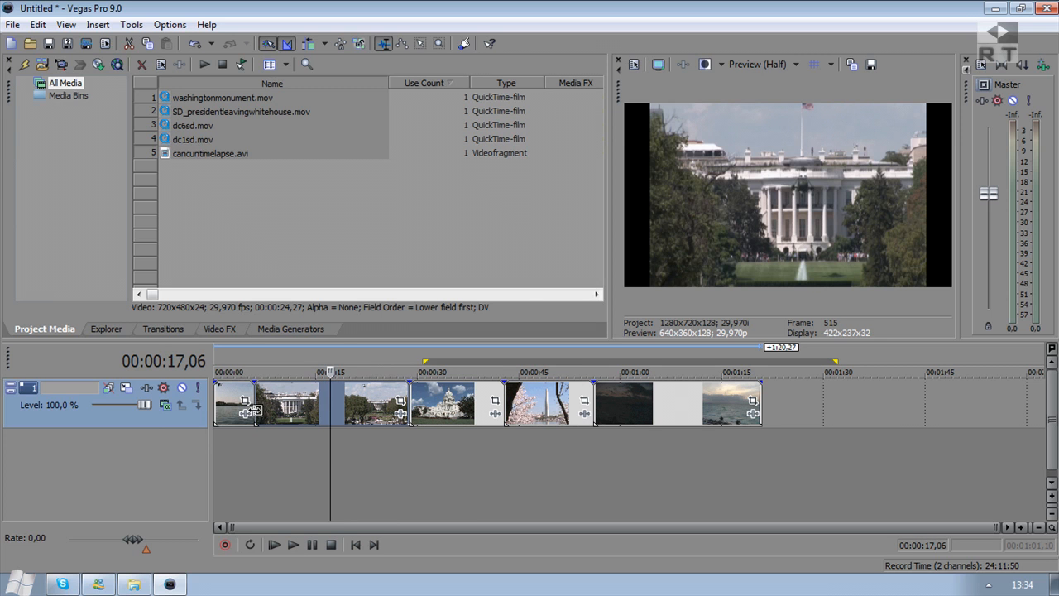
pyautogui.click(132, 540)
pyautogui.moveTo(133, 541); pyautogui.dragTo(89, 541)
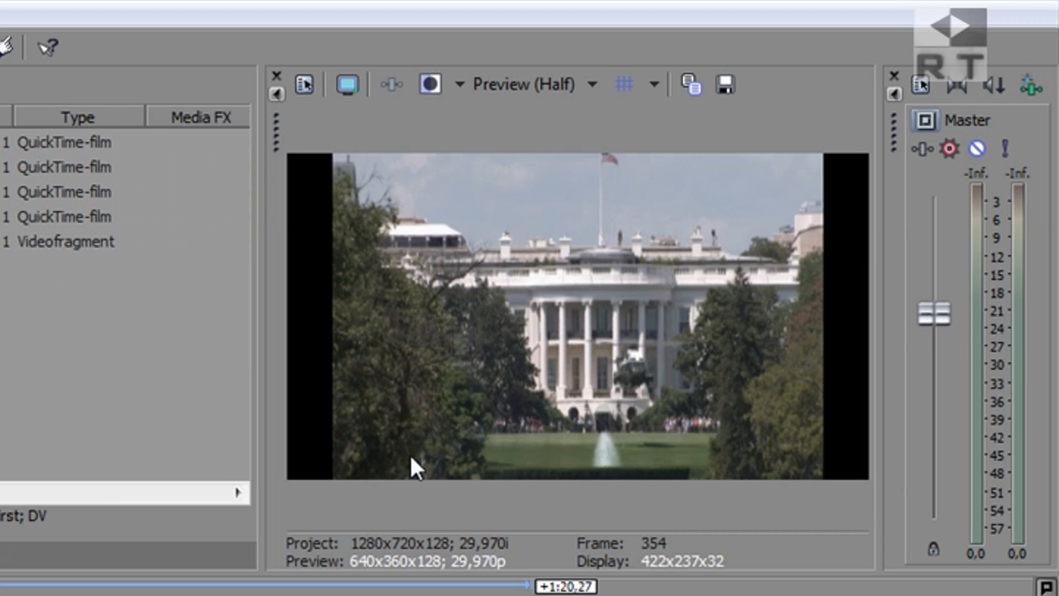
# Step: Review the preview quality and resolution options, and view the current frame in full-screen preview before returning to the normal view
pyautogui.click(592, 82)
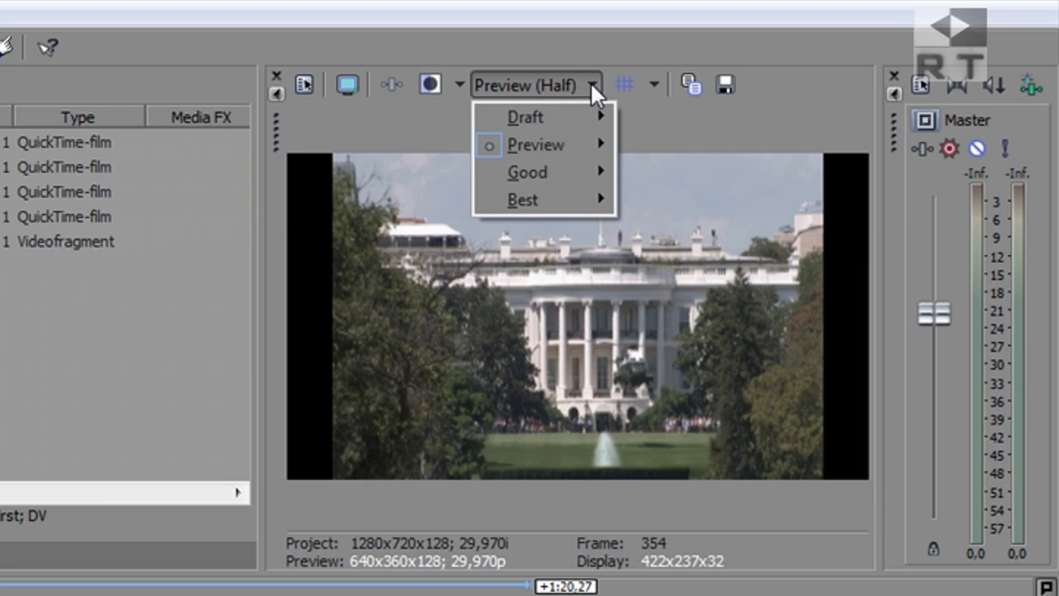
pyautogui.moveTo(561, 146)
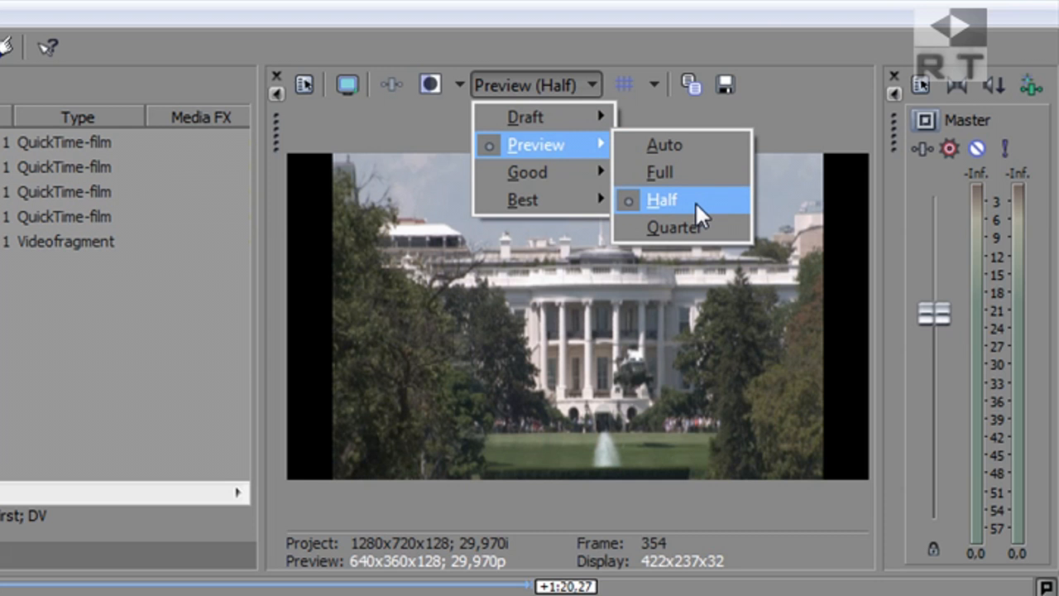
pyautogui.moveTo(580, 203)
pyautogui.click(589, 339)
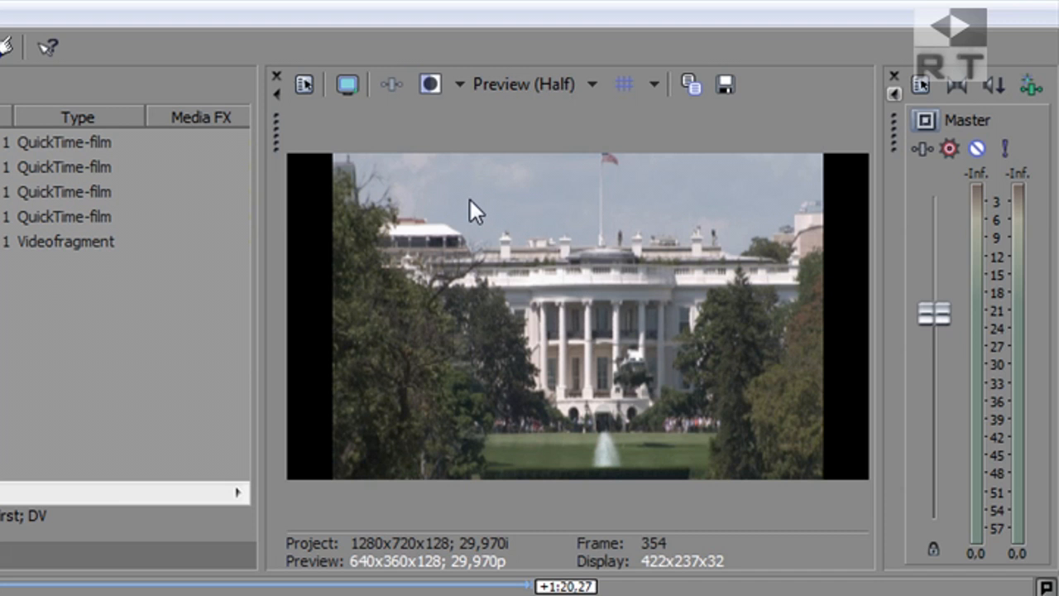
pyautogui.click(346, 84)
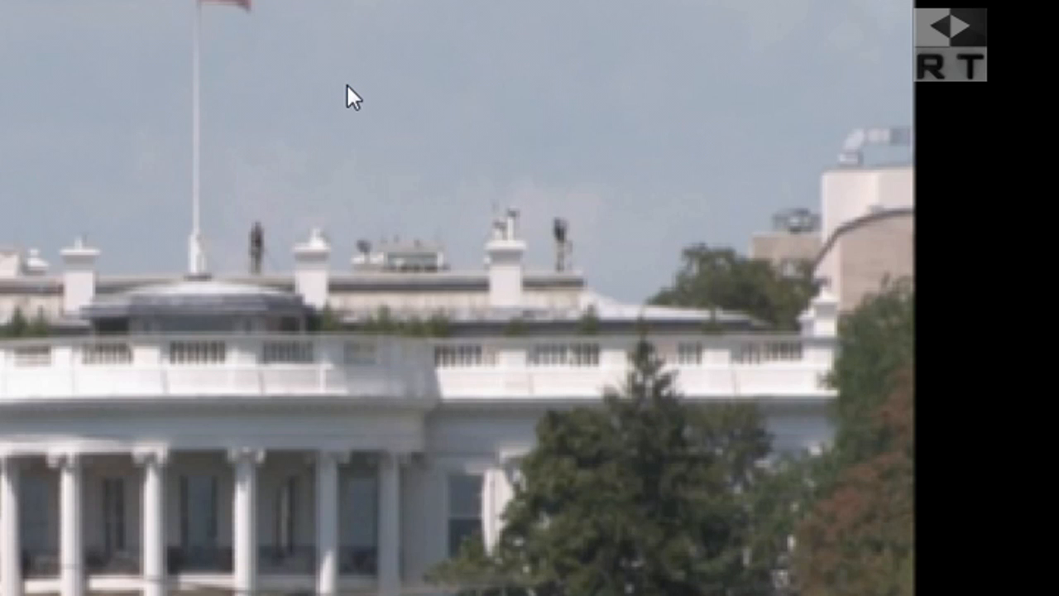
pyautogui.click(348, 85)
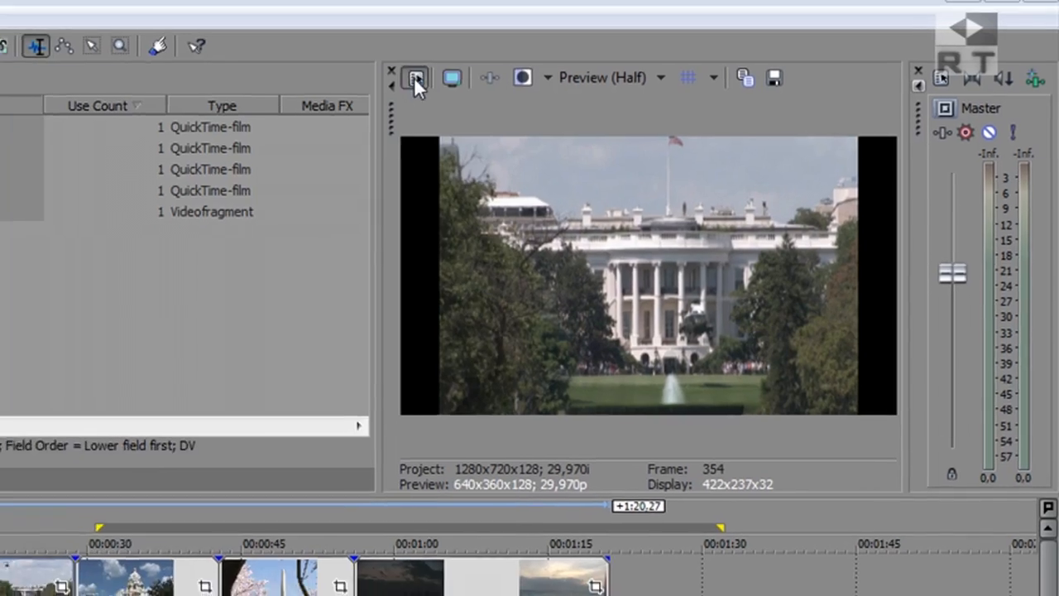
# Step: Set the project's video template to HDV 720-30p (1280x720; 29,970 fps)
pyautogui.click(414, 78)
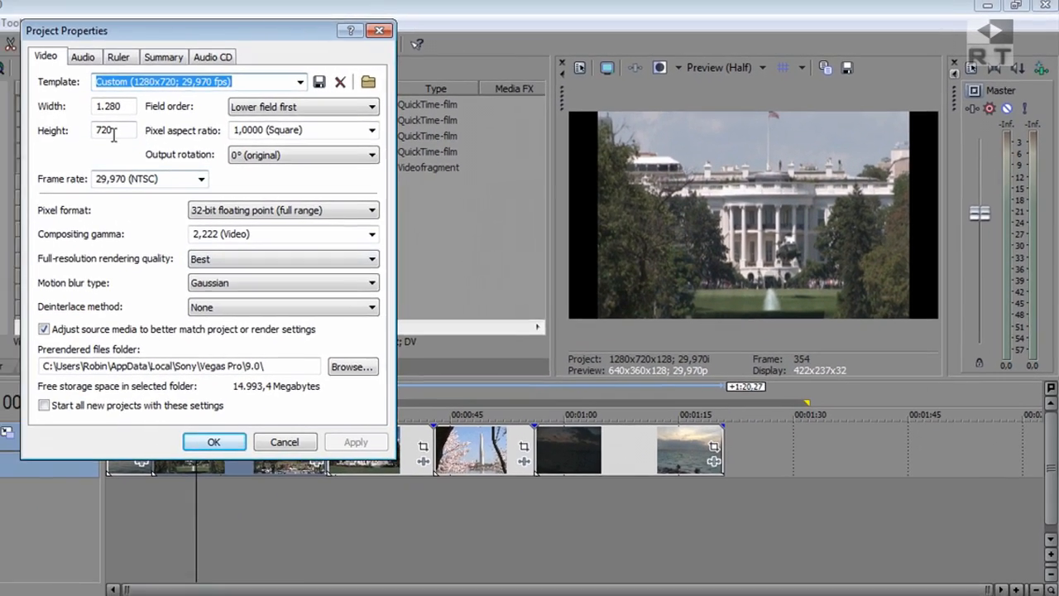
pyautogui.moveTo(114, 133); pyautogui.dragTo(98, 135)
pyautogui.click(126, 131)
pyautogui.click(127, 108)
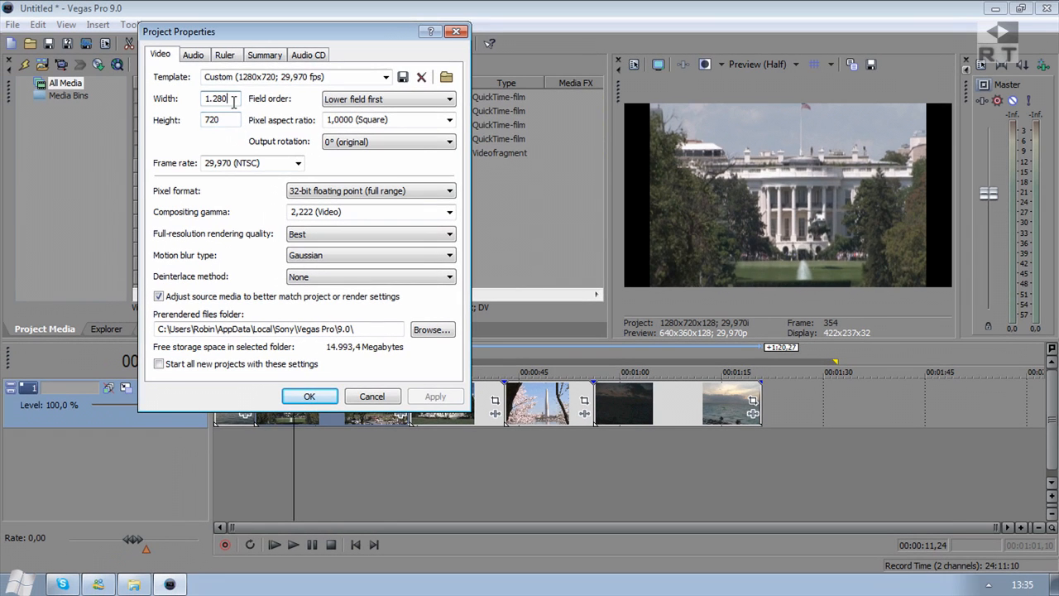
pyautogui.click(298, 164)
pyautogui.click(297, 166)
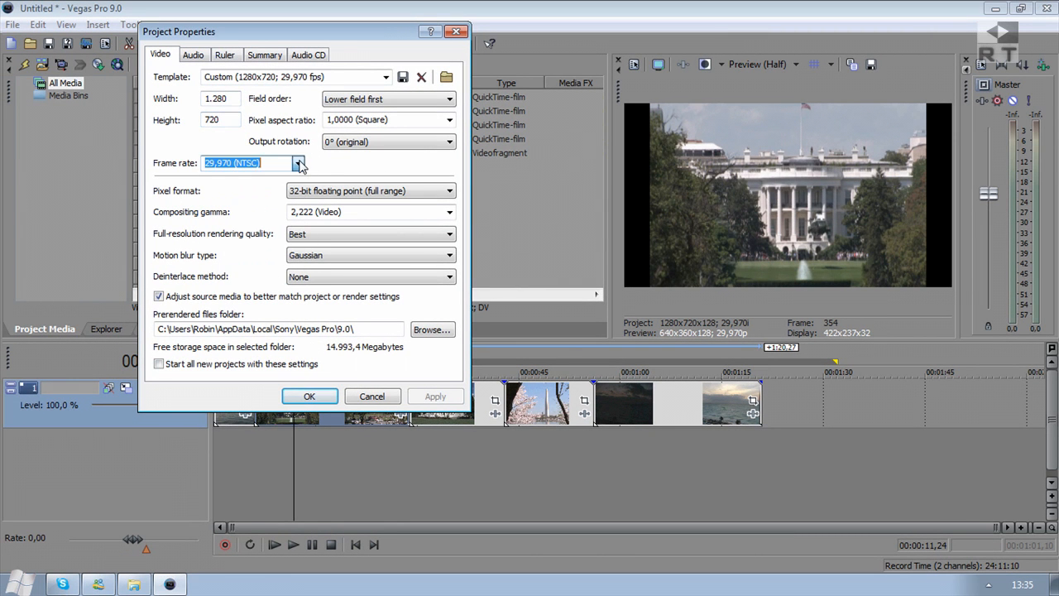
pyautogui.click(386, 78)
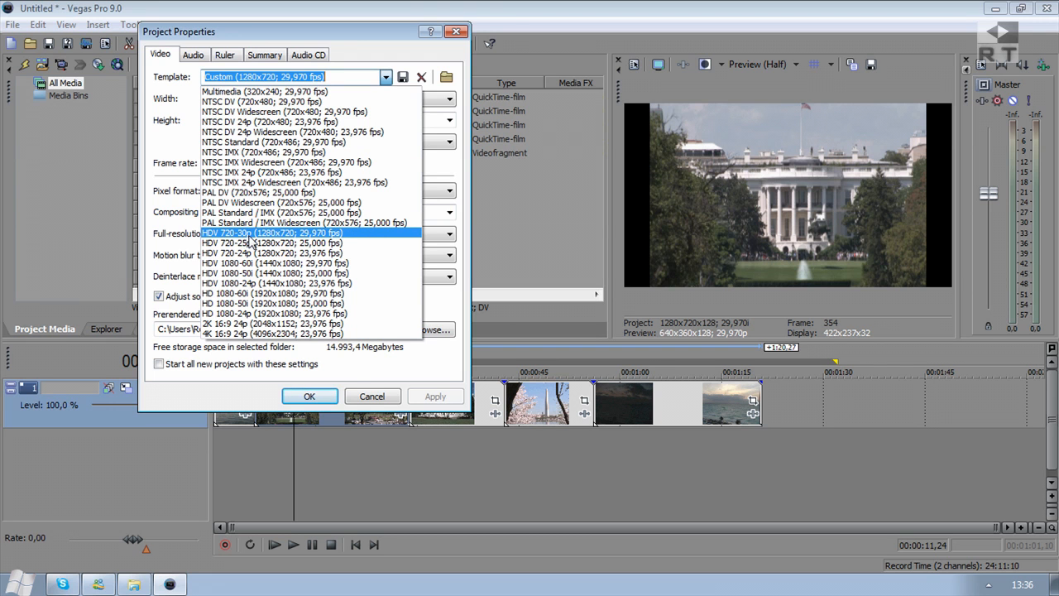
pyautogui.click(256, 236)
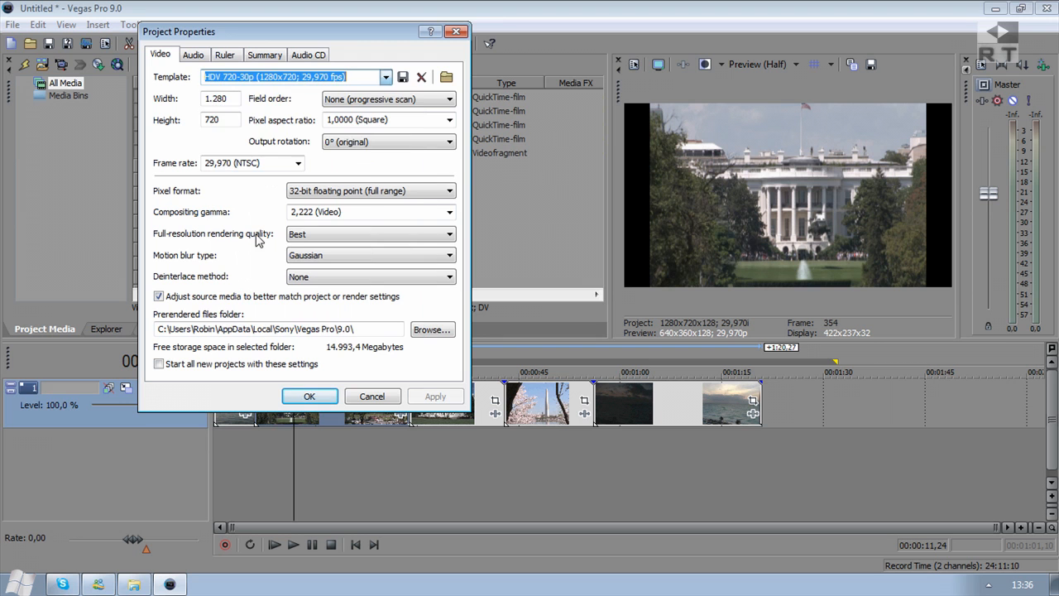
pyautogui.click(449, 400)
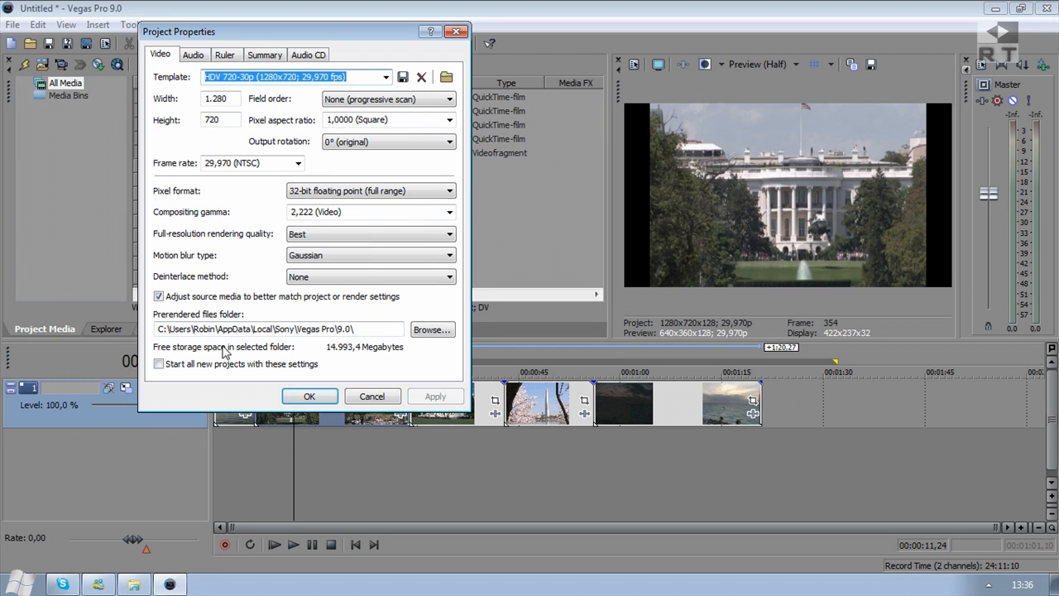
pyautogui.click(288, 398)
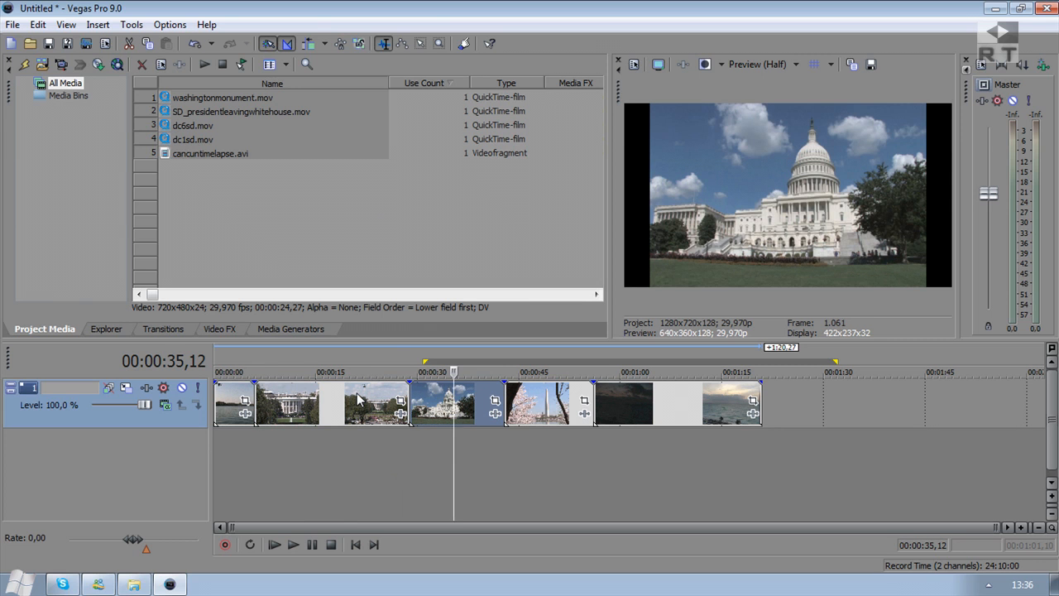
# Step: View the White House clip at 00:00:14,27 and the monument clip at 00:00:02,12 in the preview
pyautogui.click(357, 401)
pyautogui.click(316, 403)
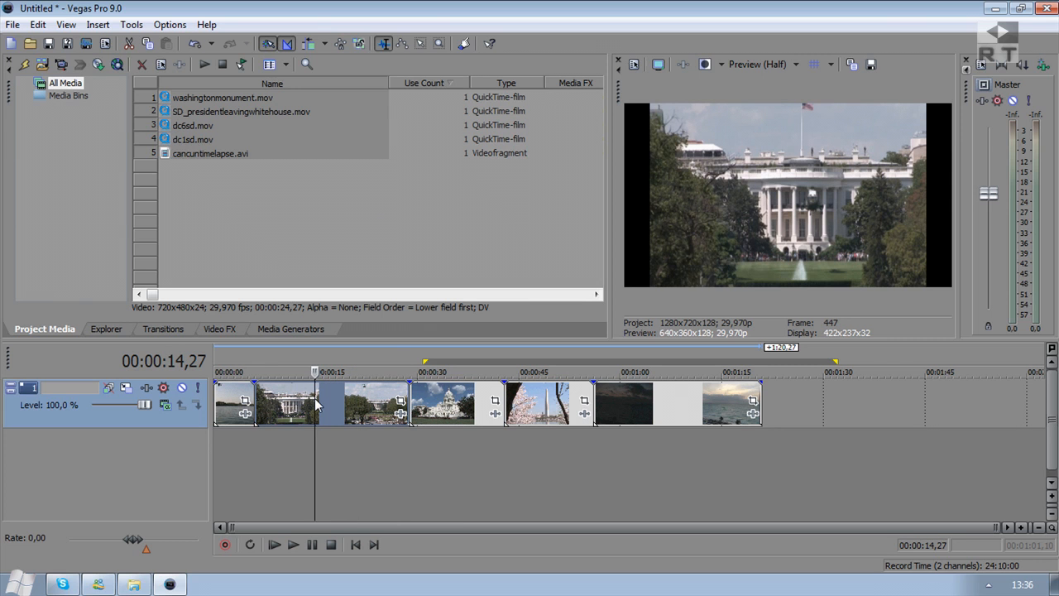
pyautogui.click(230, 406)
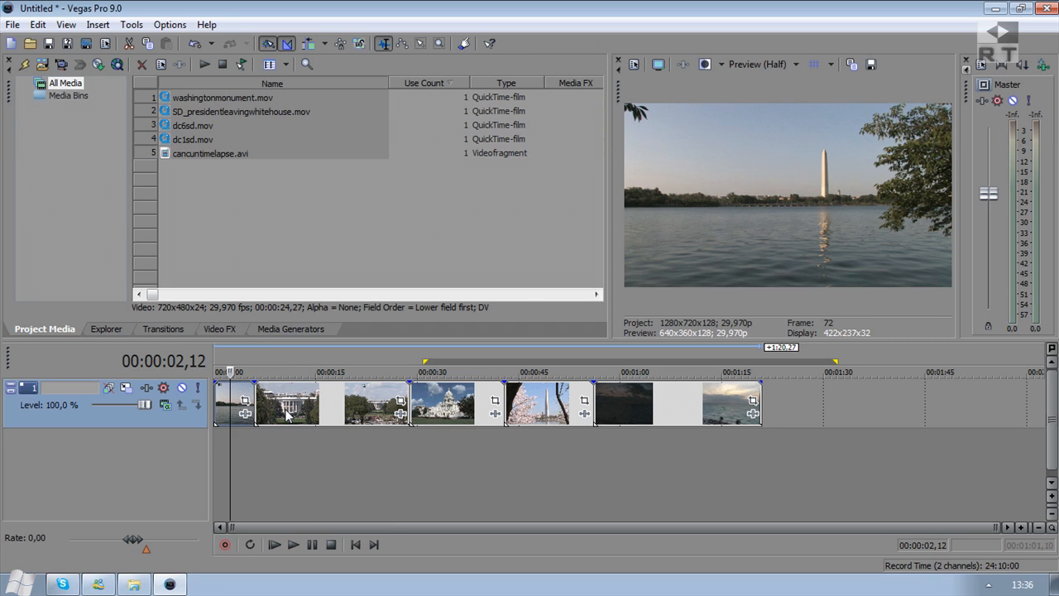
# Step: Split the first monument clip at 00:00:01,17 and 00:00:03,27
pyautogui.click(228, 414)
pyautogui.scroll(5, 232, 415)
pyautogui.click(299, 403)
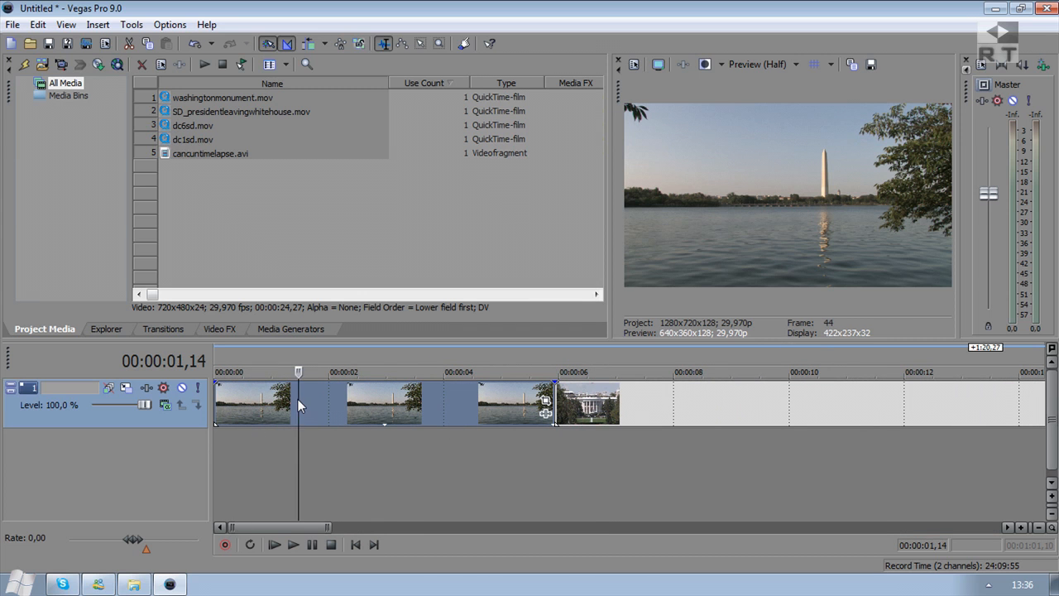
pyautogui.click(267, 403)
pyautogui.click(304, 398)
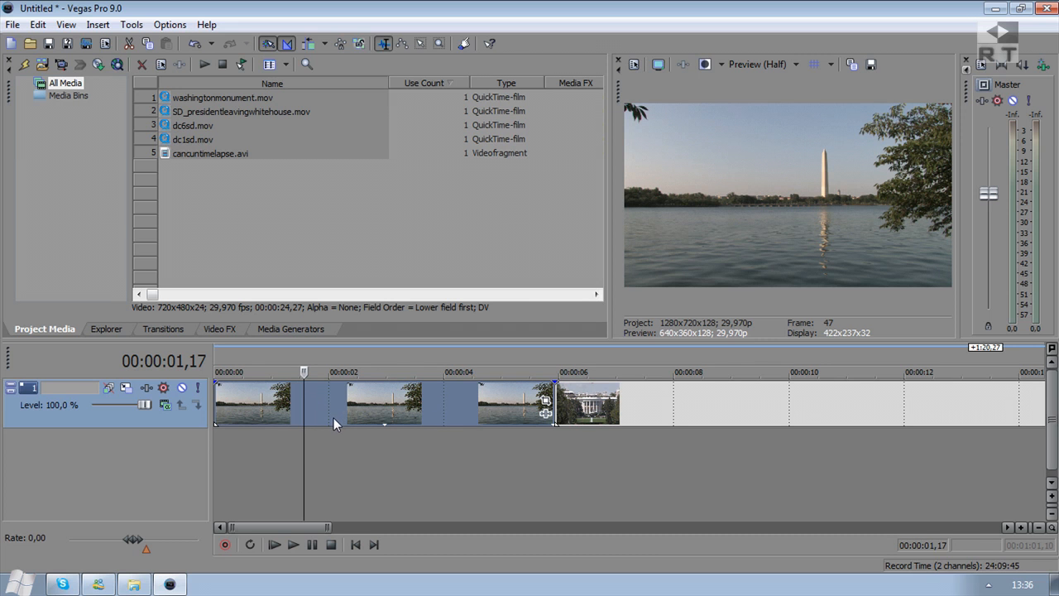
pyautogui.press('s')
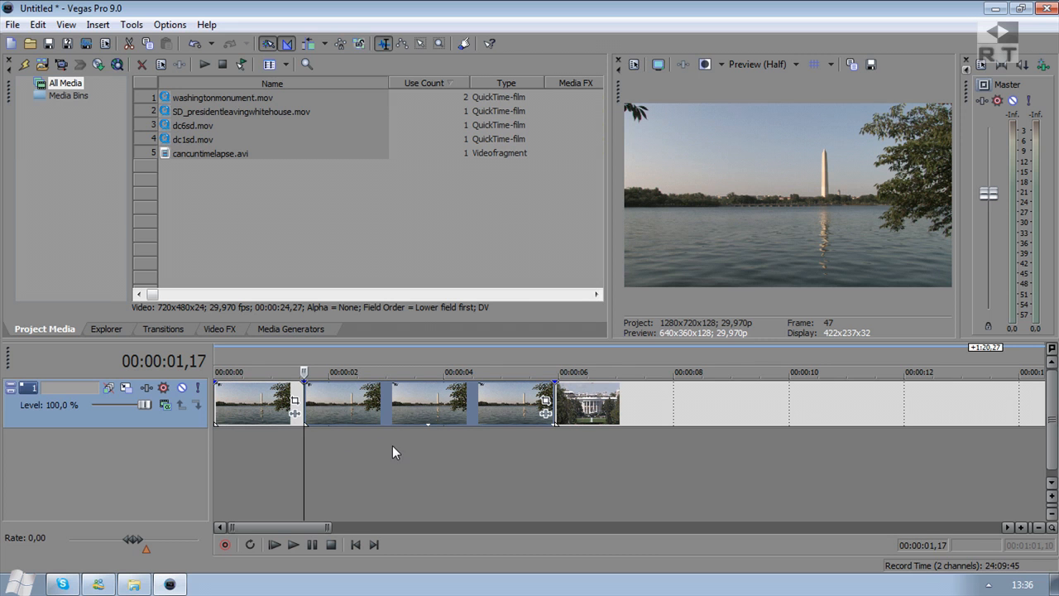
pyautogui.click(438, 391)
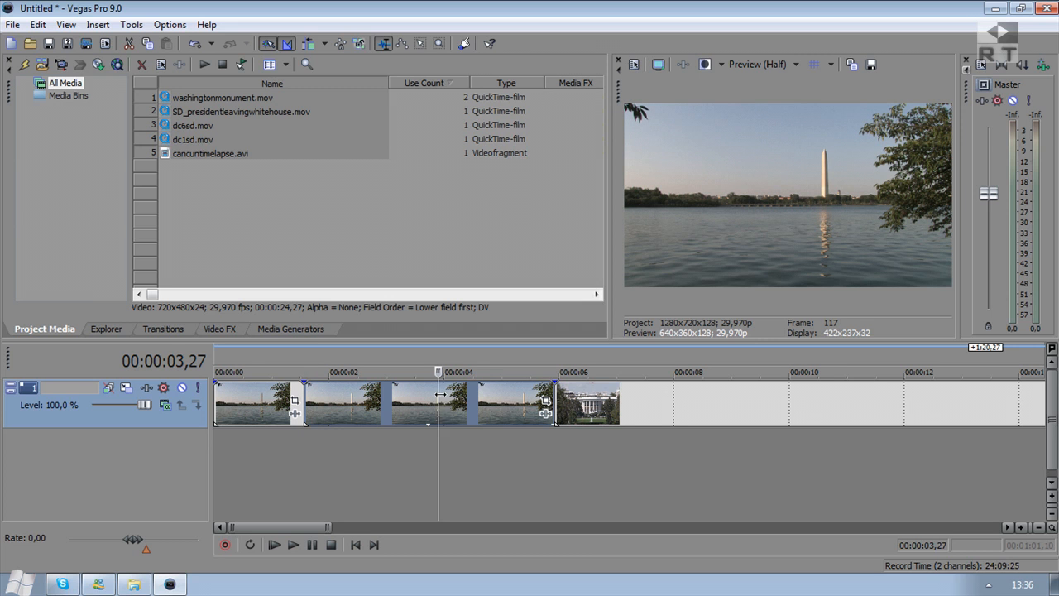
pyautogui.press('s')
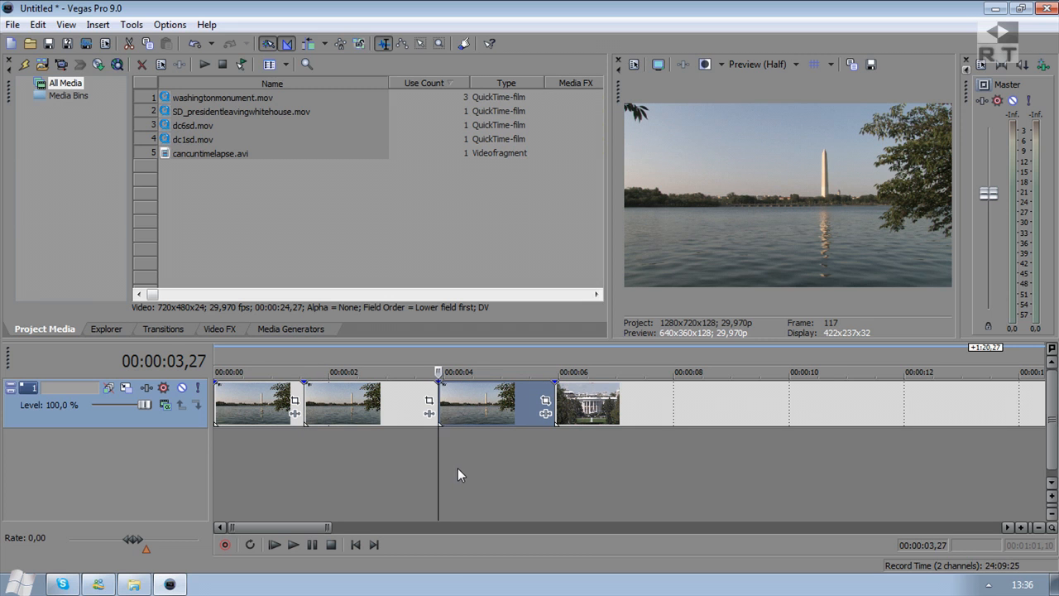
# Step: Delete the first and last pieces of the split monument clip, keeping the middle piece
pyautogui.click(259, 400)
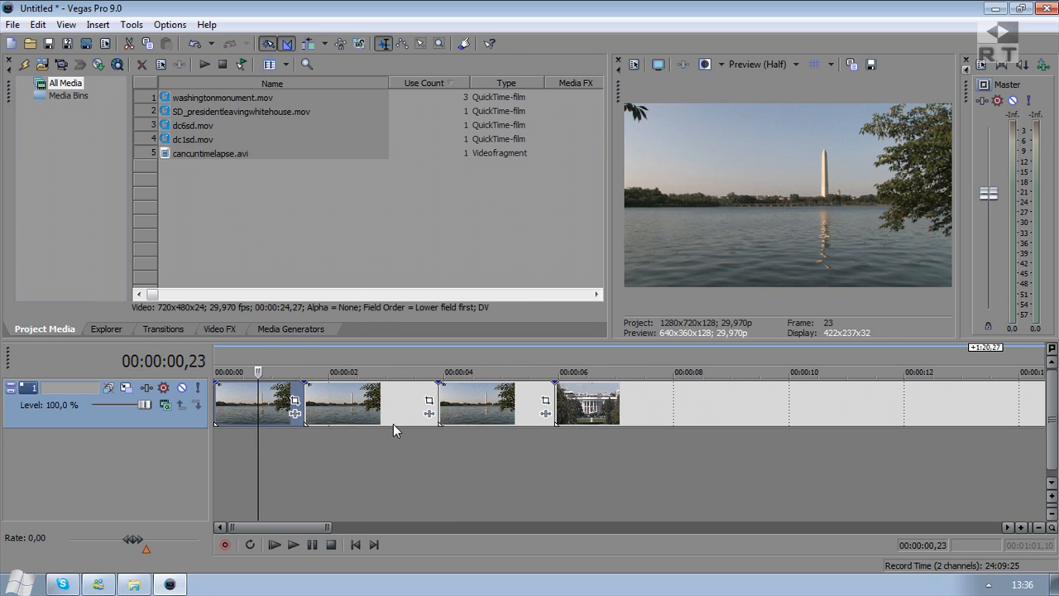
pyautogui.press('Delete')
pyautogui.click(467, 413)
pyautogui.press('Delete')
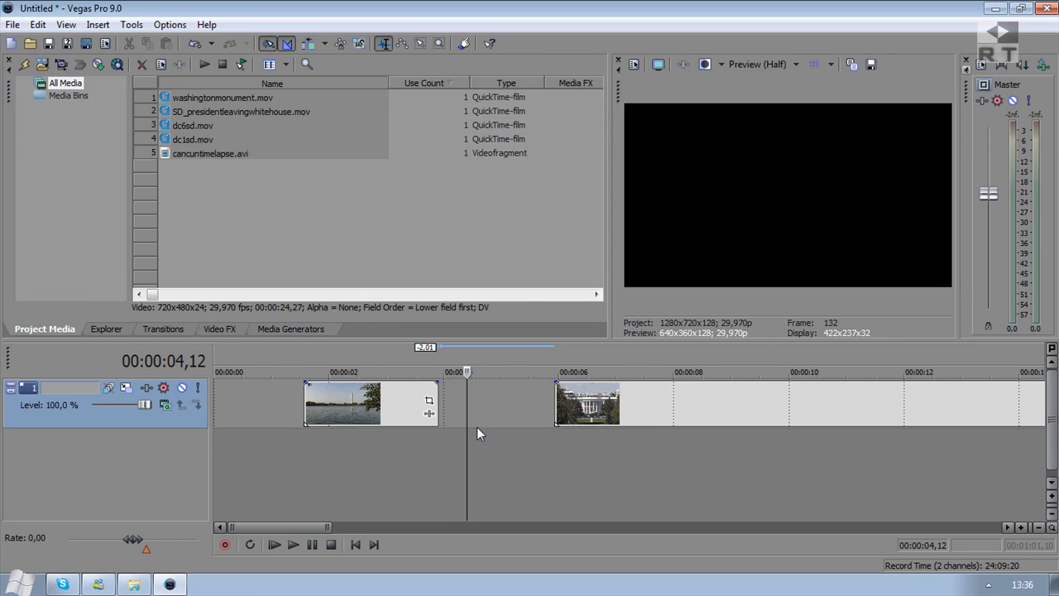
# Step: Split the White House clip at about 00:00:12 and at 00:00:17,29
pyautogui.scroll(-6, 477, 426)
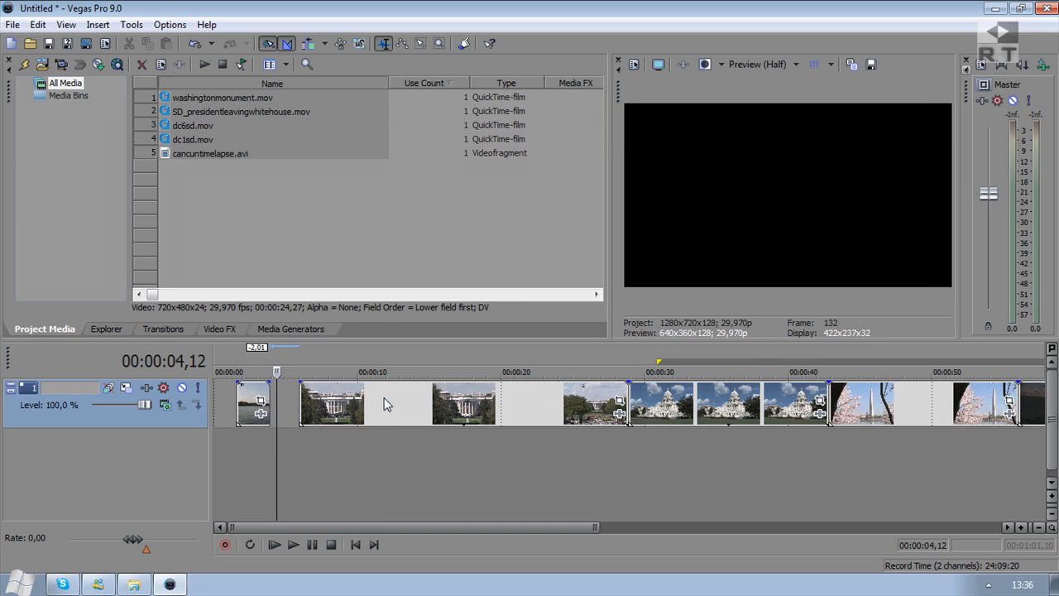
pyautogui.click(384, 397)
pyautogui.press('s')
pyautogui.click(471, 406)
pyautogui.press('s')
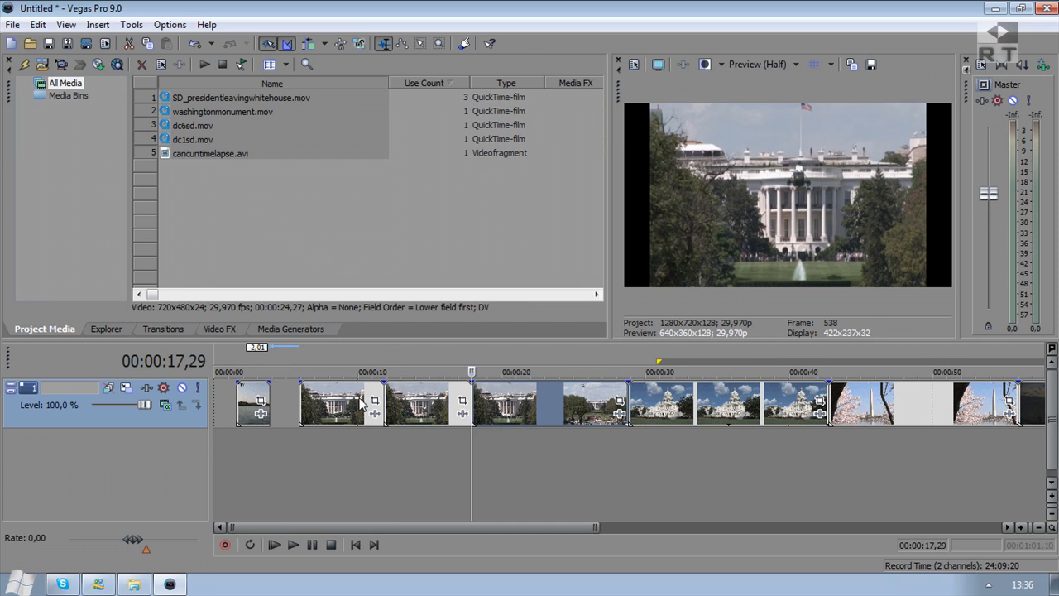
# Step: Delete the first and last pieces of the split White House clip, keeping the middle piece
pyautogui.click(350, 403)
pyautogui.press('Delete')
pyautogui.click(510, 402)
pyautogui.press('Delete')
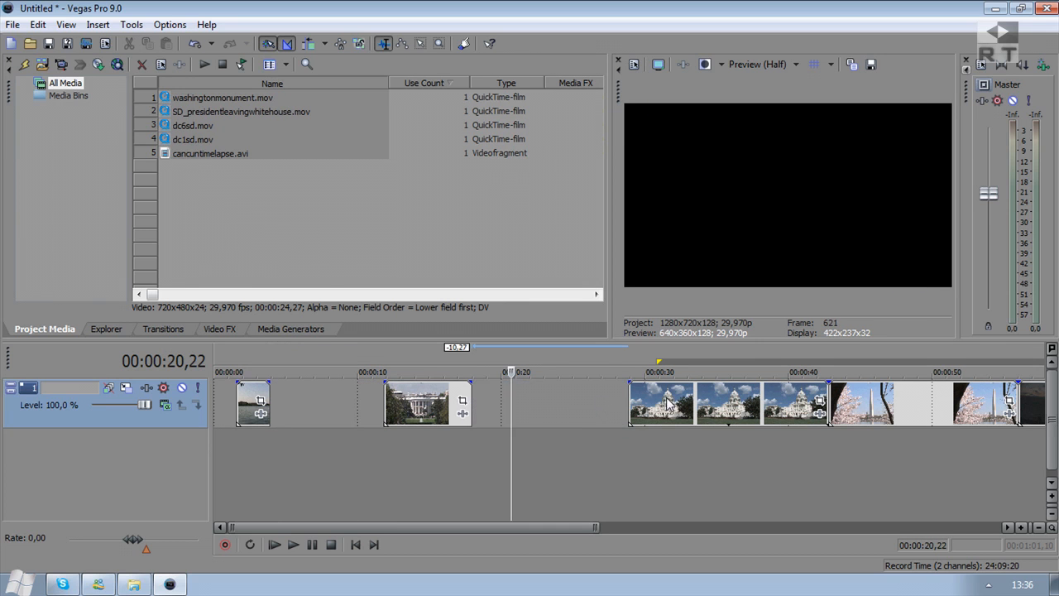
# Step: Split the Capitol clip at about 00:00:36 and delete the part before the cut
pyautogui.click(733, 403)
pyautogui.press('s')
pyautogui.click(698, 403)
pyautogui.press('Delete')
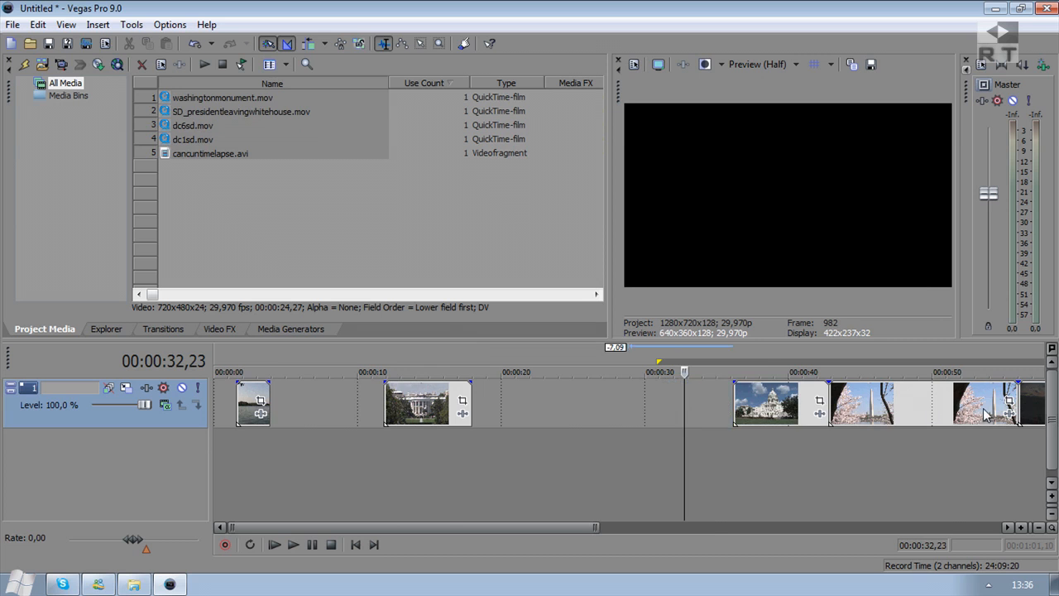
# Step: Delete the cherry blossom clip and the Cancun time-lapse clip from the timeline
pyautogui.scroll(-3, 604, 409)
pyautogui.click(592, 418)
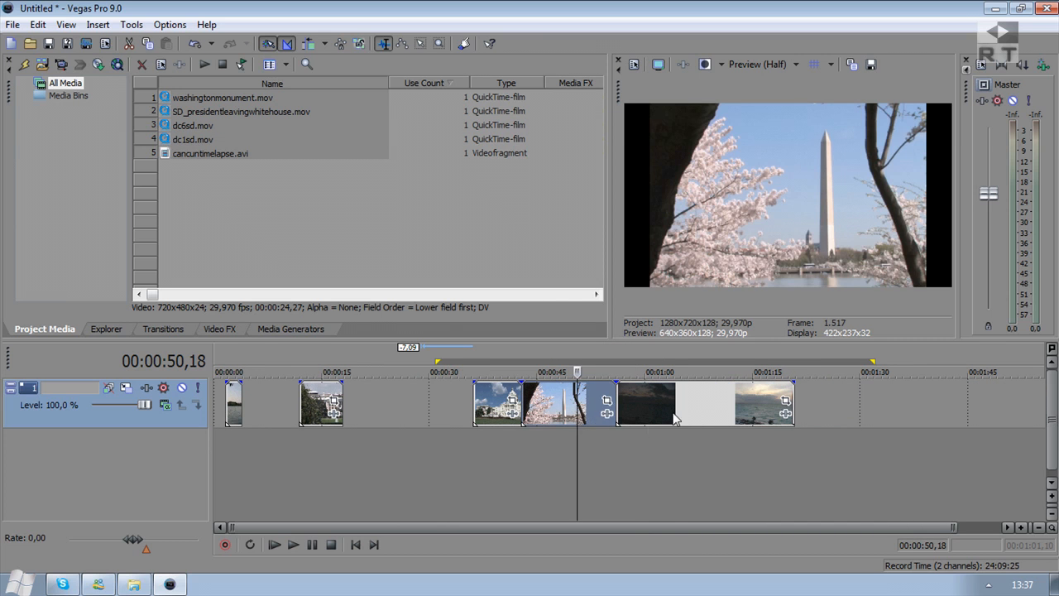
pyautogui.click(674, 417)
pyautogui.click(561, 419)
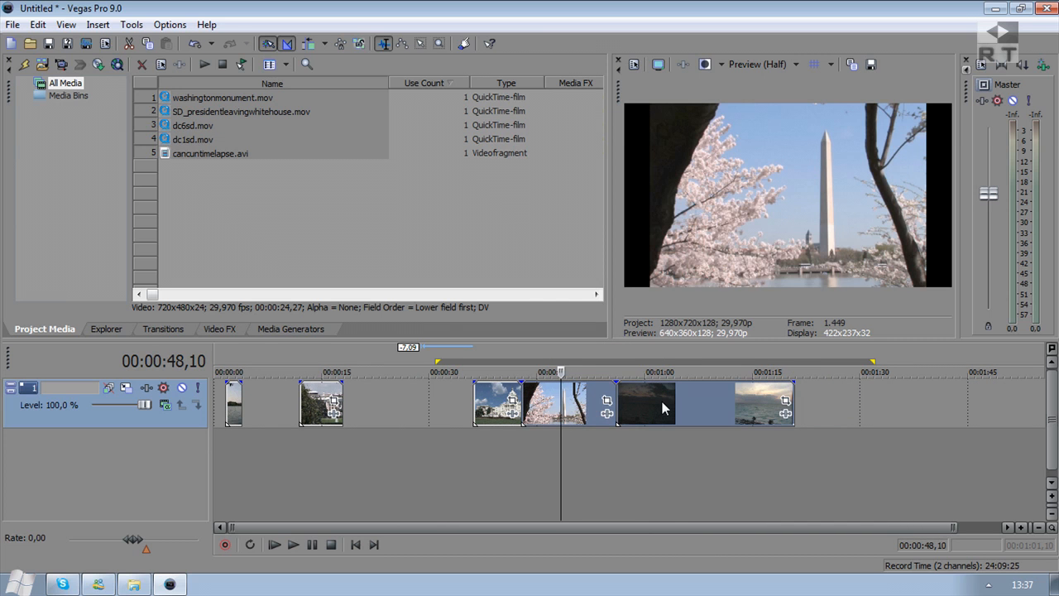
pyautogui.press('Delete')
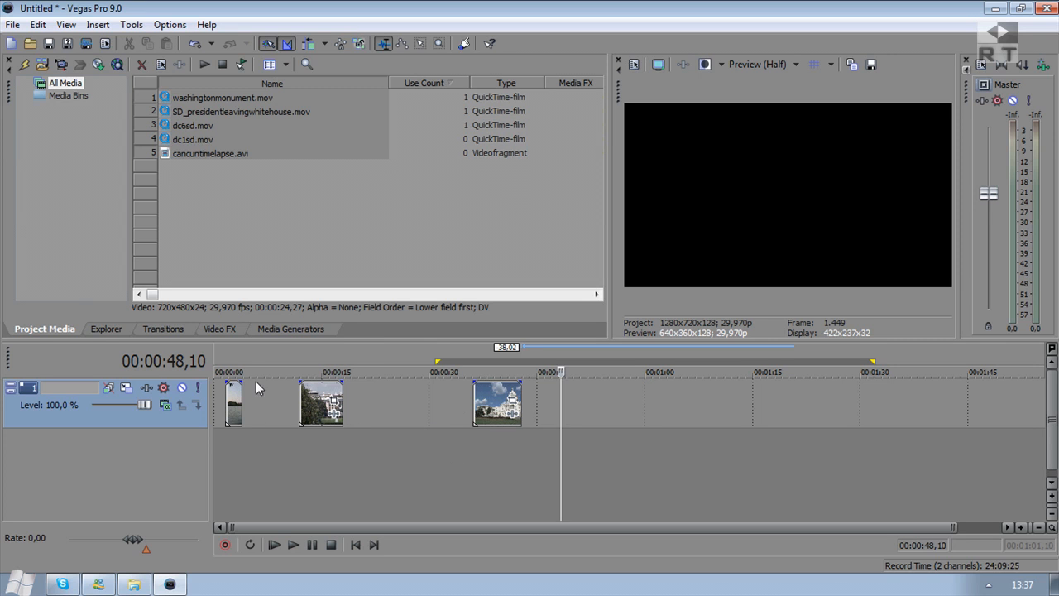
# Step: Close the gaps by placing the monument clip at the timeline start, followed directly by the White House and Capitol clips with snapping enabled
pyautogui.moveTo(323, 406); pyautogui.dragTo(258, 422)
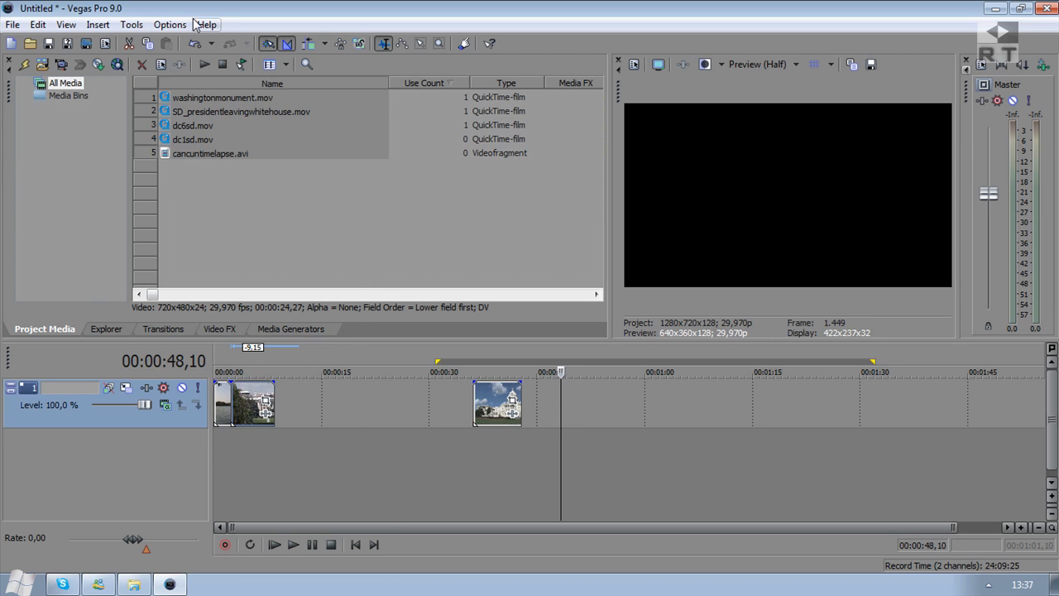
pyautogui.click(166, 26)
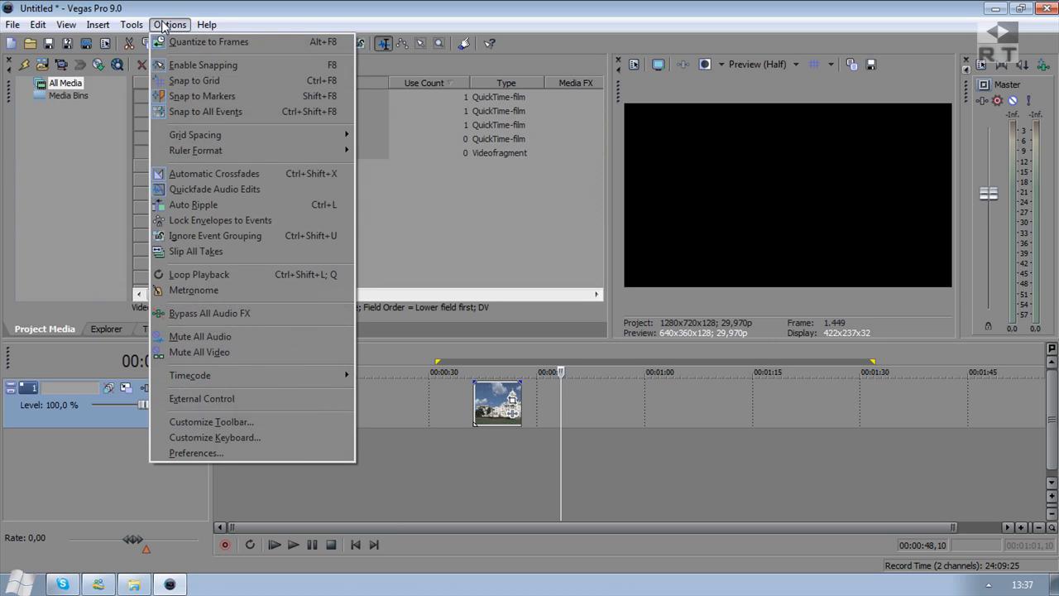
pyautogui.click(190, 66)
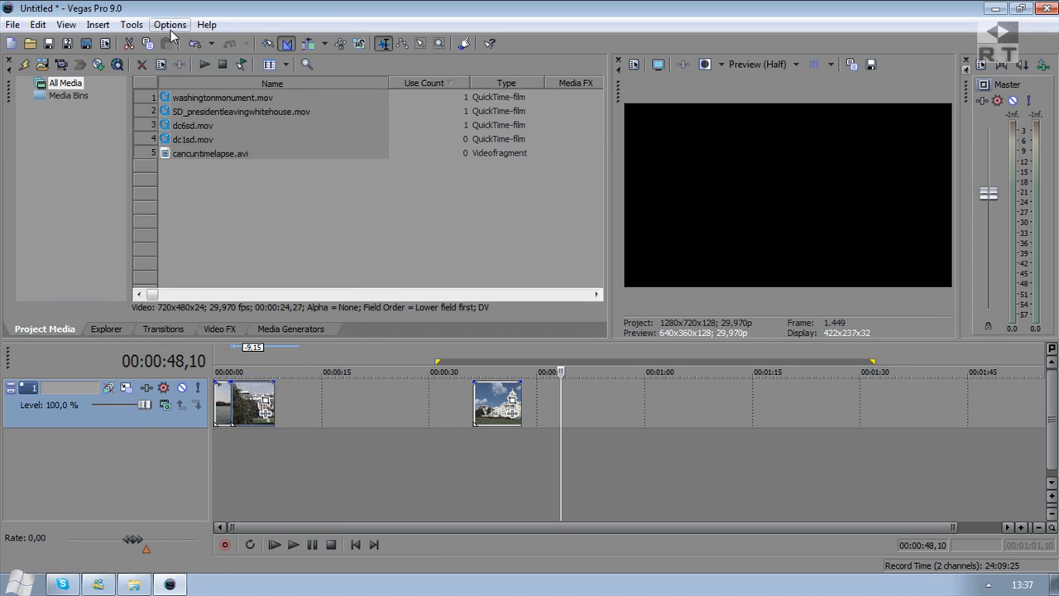
pyautogui.moveTo(485, 406); pyautogui.dragTo(291, 412)
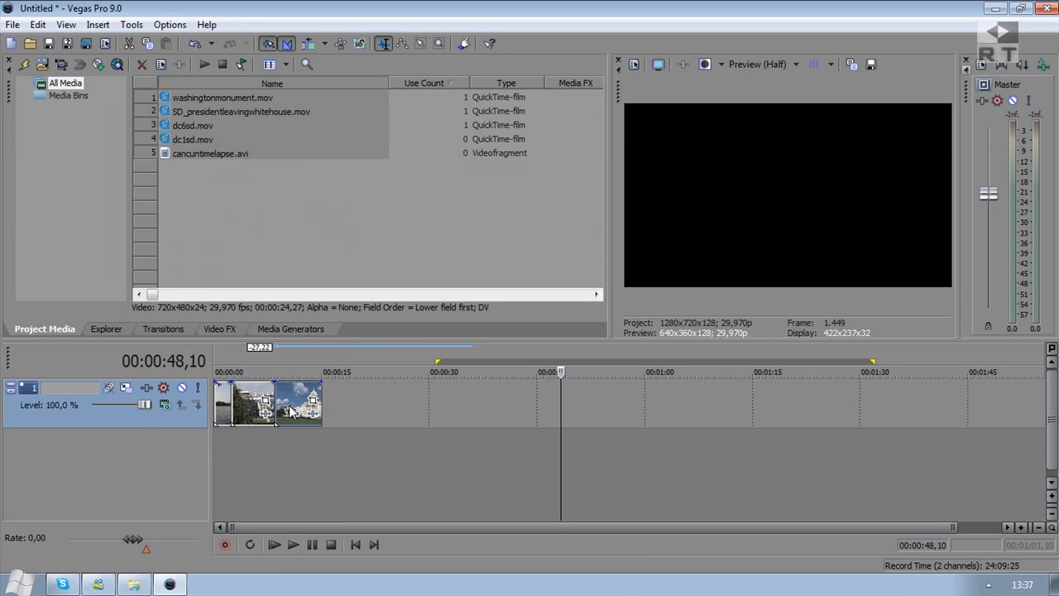
pyautogui.click(247, 458)
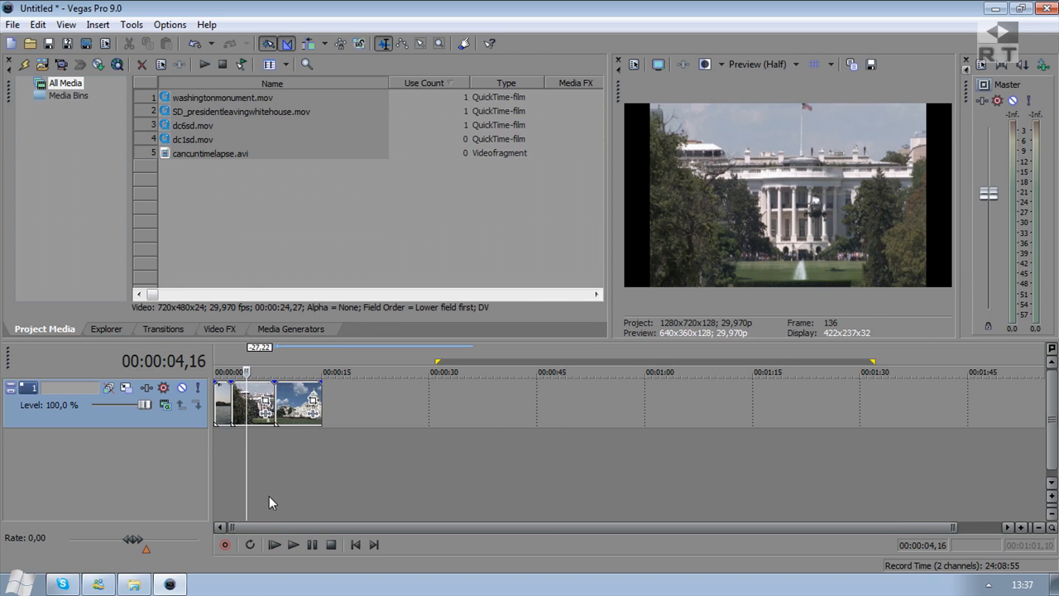
# Step: Play the joined sequence from the start to check the cuts between the three clips, and pause in the Capitol clip
pyautogui.scroll(4, 388, 443)
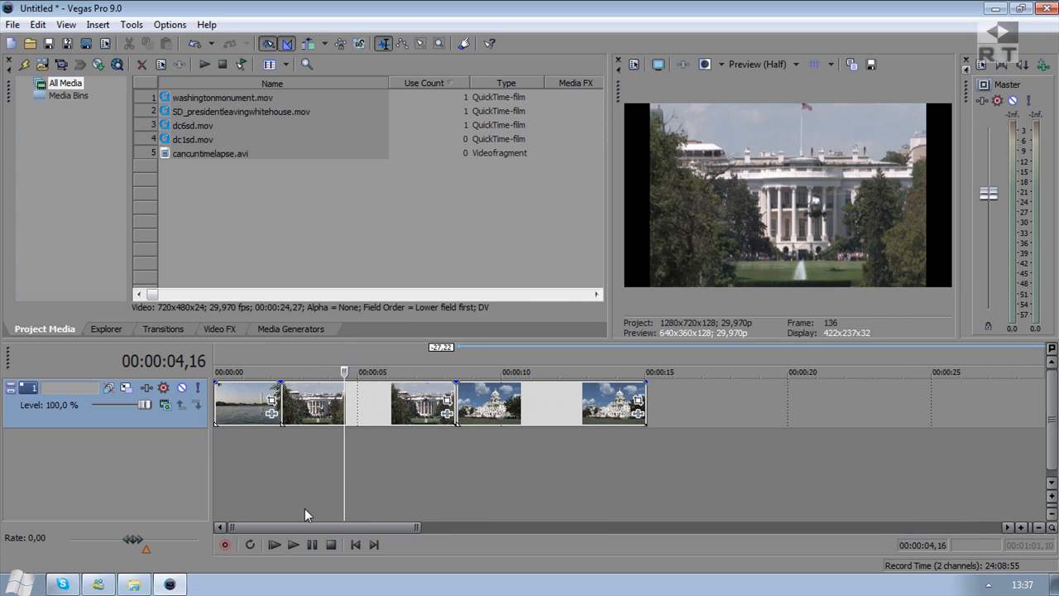
pyautogui.click(274, 545)
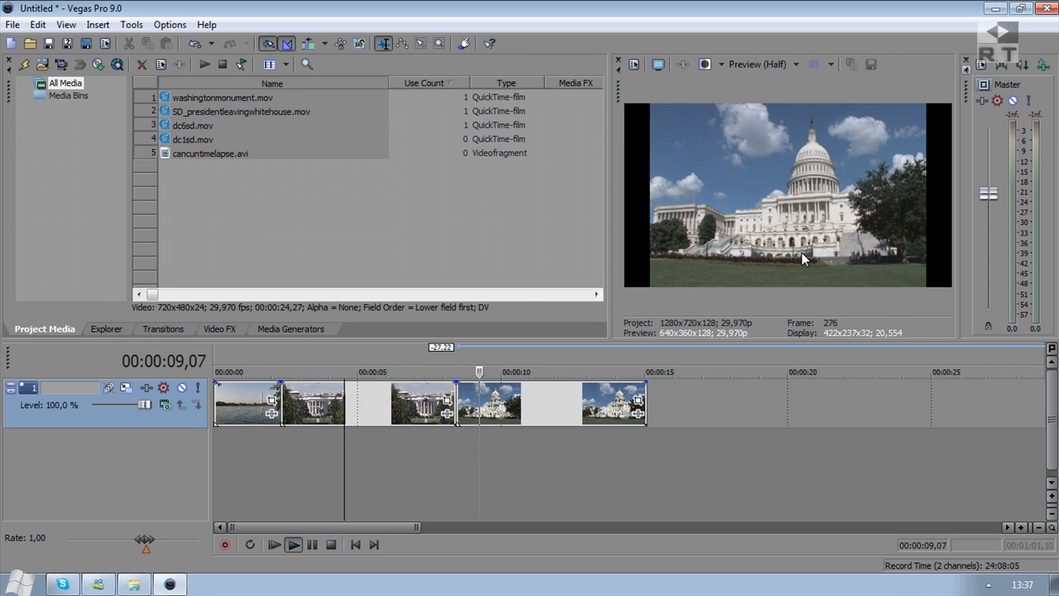
pyautogui.click(311, 545)
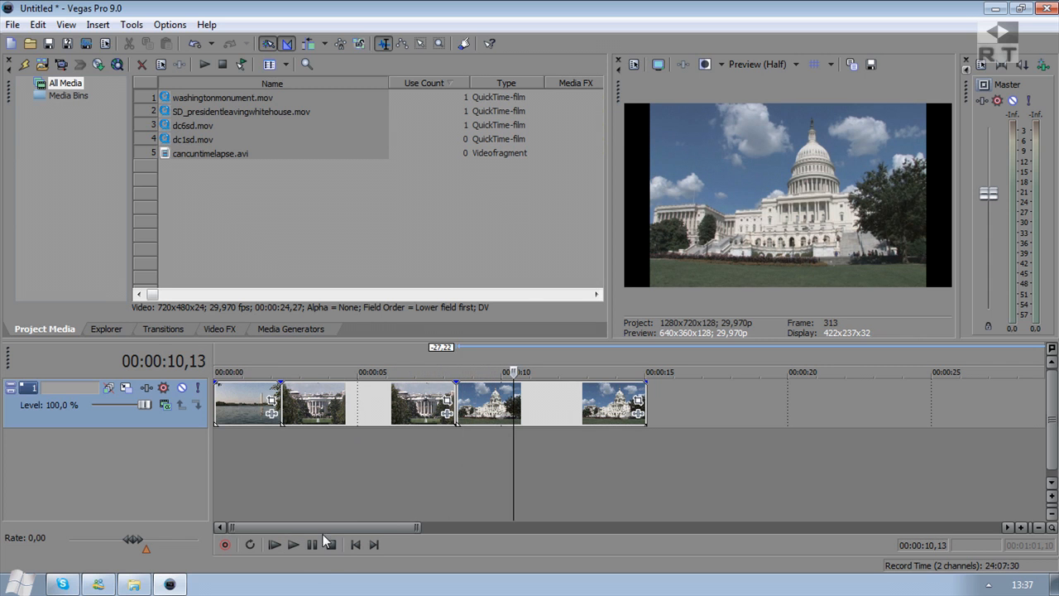
# Step: Apply the Gaussian Blur effect's Medium Blur preset to the White House clip, and remove the effect again
pyautogui.click(397, 409)
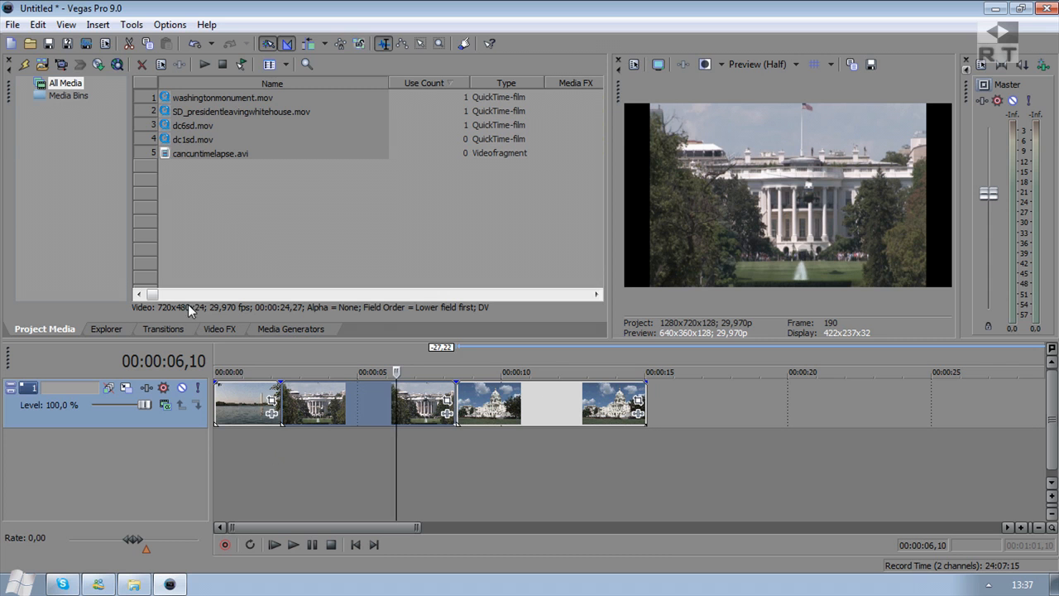
pyautogui.click(218, 330)
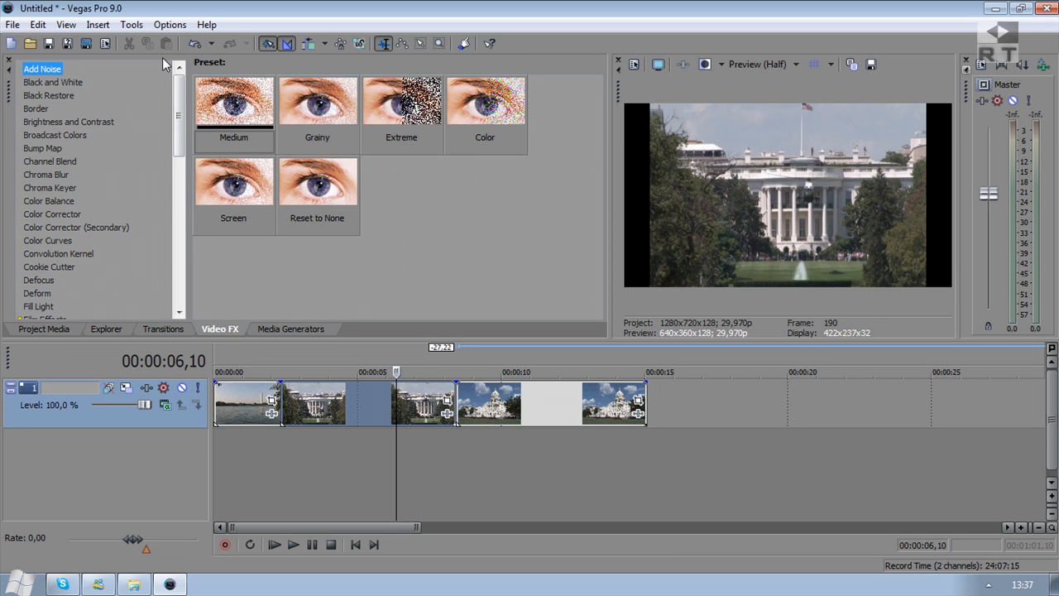
pyautogui.moveTo(177, 99); pyautogui.dragTo(164, 256)
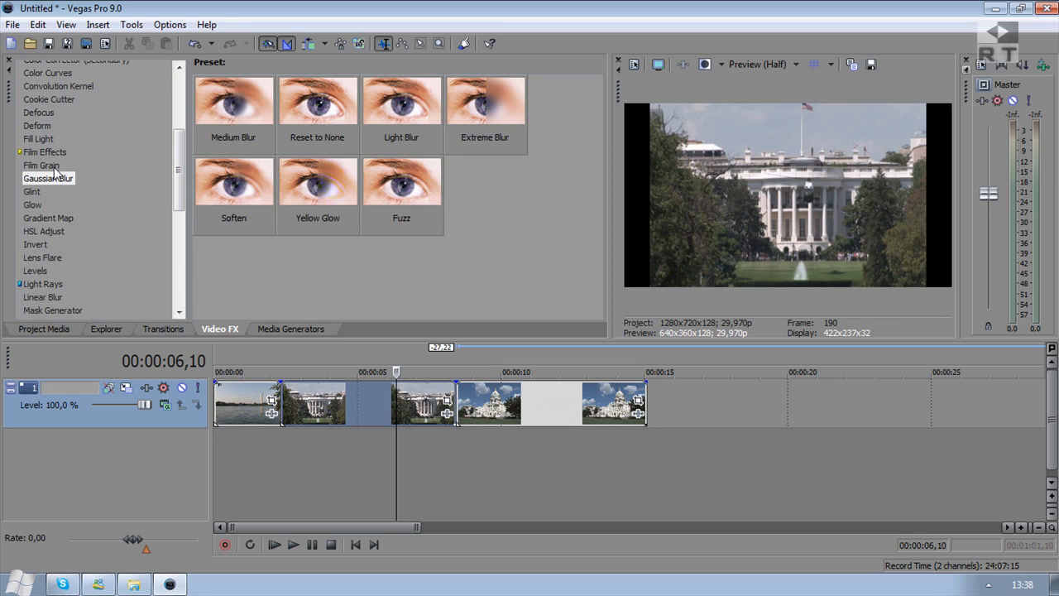
pyautogui.moveTo(226, 112); pyautogui.dragTo(376, 417)
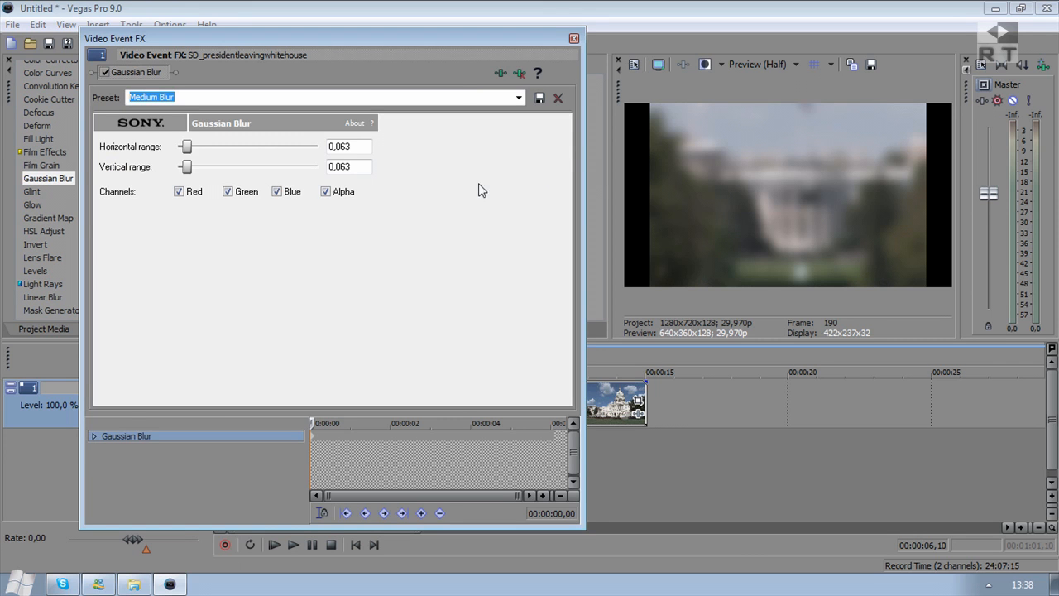
pyautogui.click(518, 72)
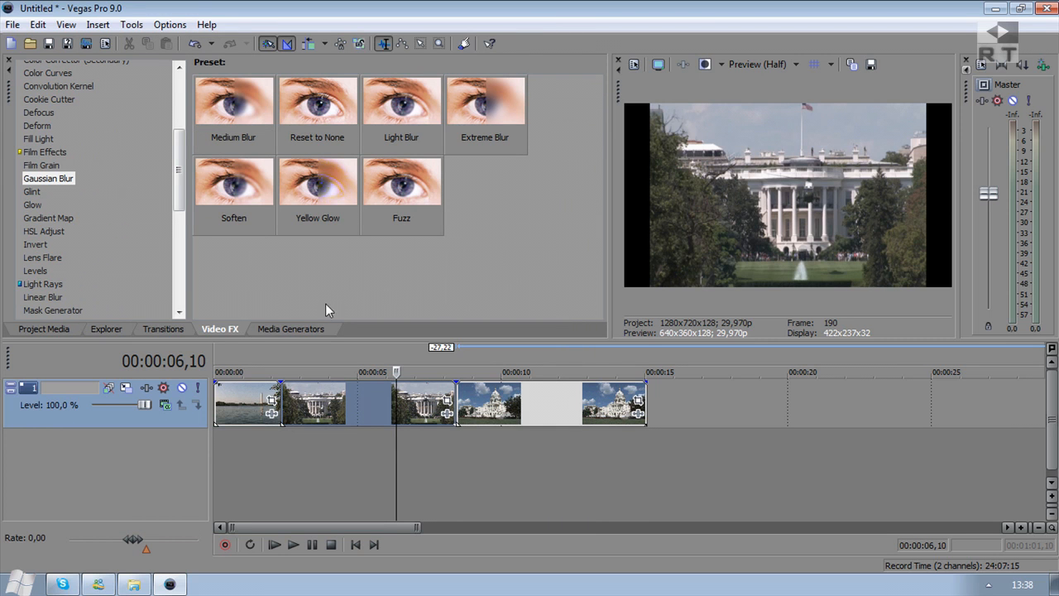
# Step: Look through the Checkerboard and Color Gradient presets of the media generators
pyautogui.click(318, 330)
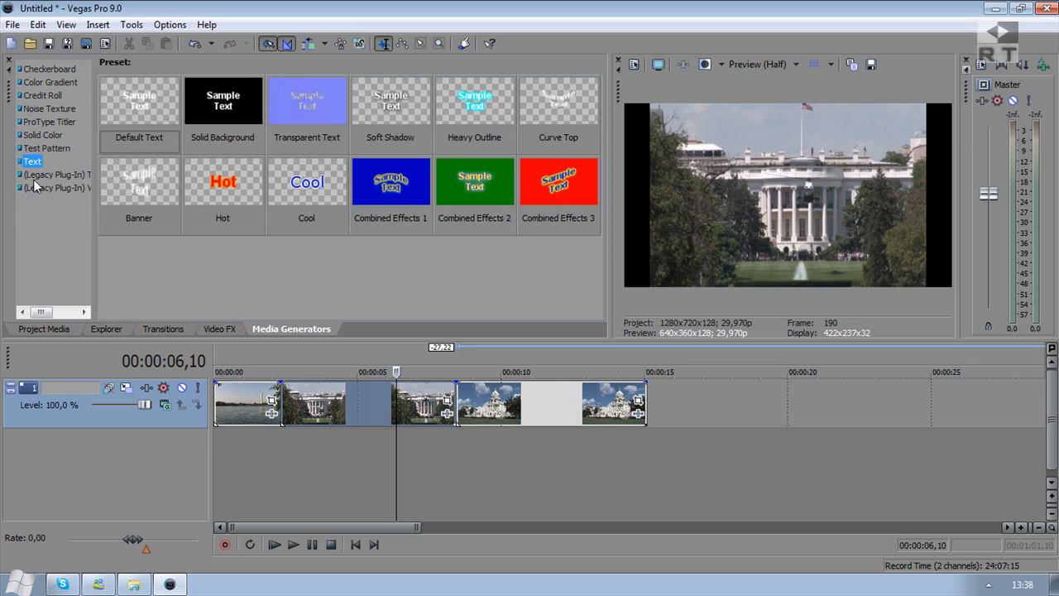
pyautogui.click(40, 70)
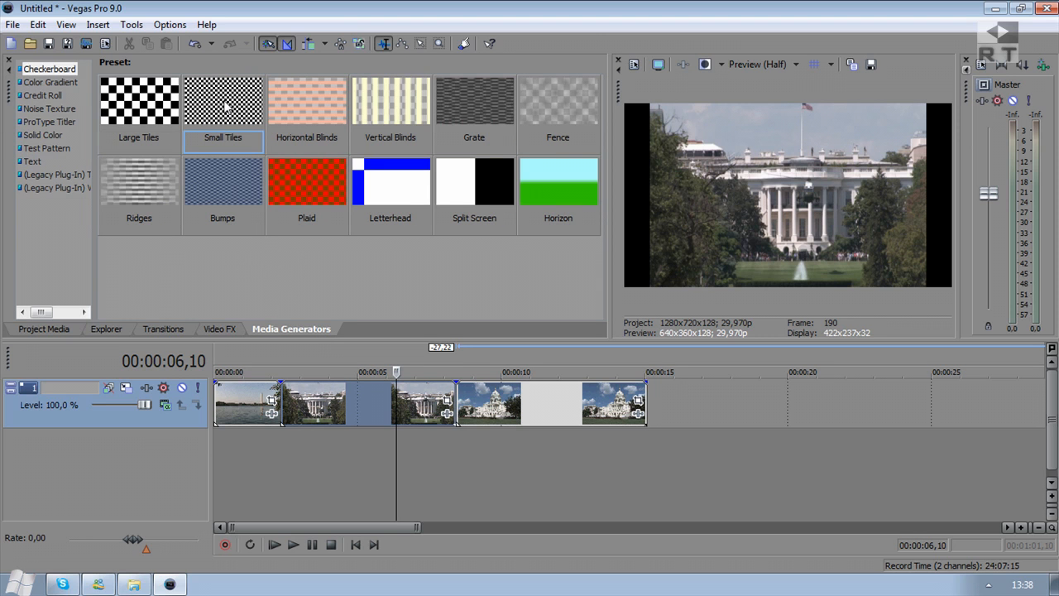
pyautogui.click(50, 83)
pyautogui.click(401, 174)
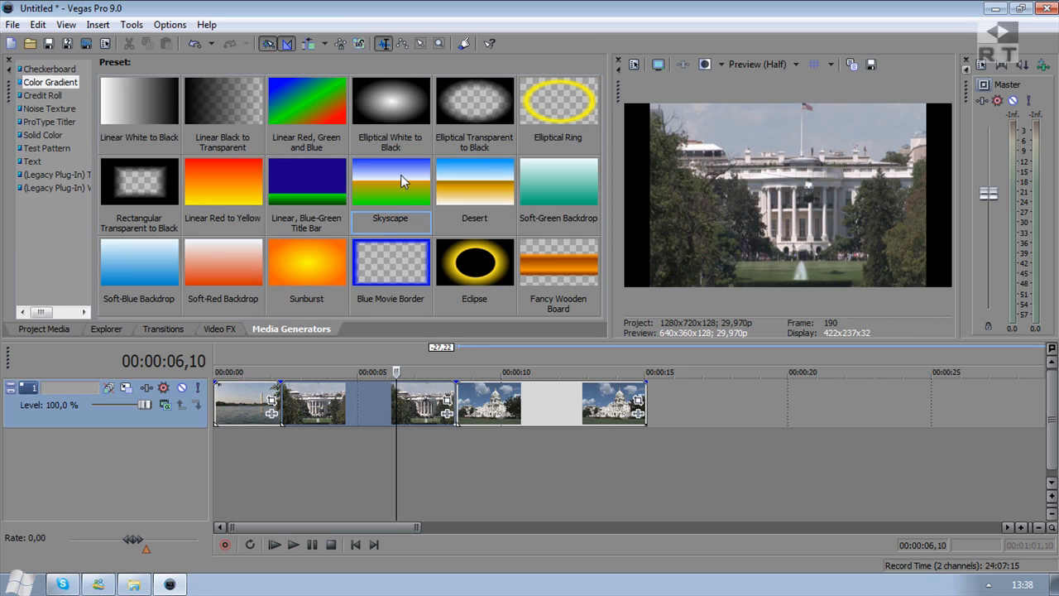
pyautogui.click(47, 210)
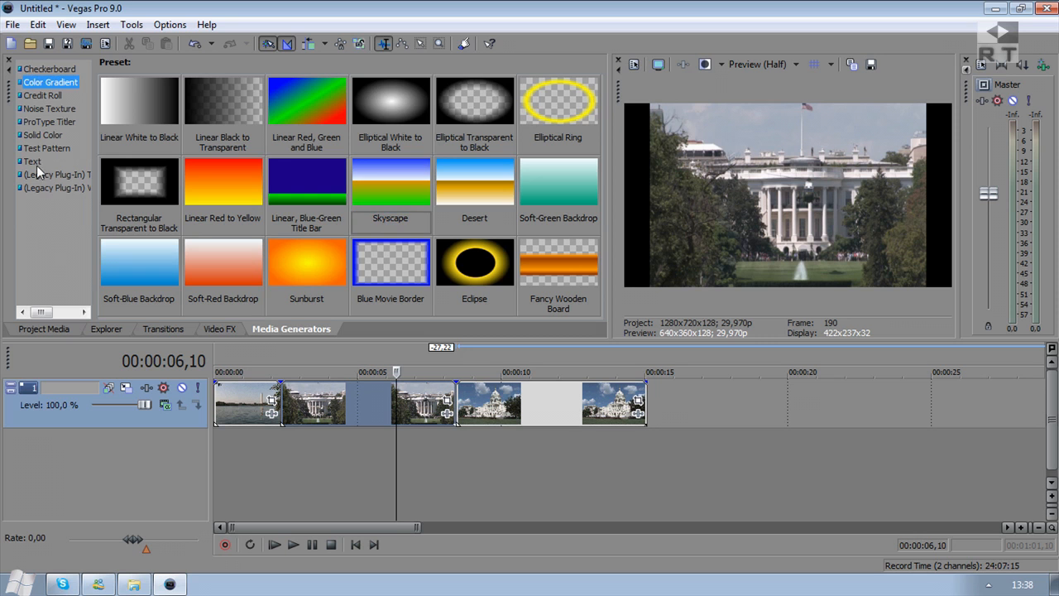
# Step: Add the Default Text generator preset on a new track above the clips, starting shortly before the White House clip
pyautogui.click(32, 162)
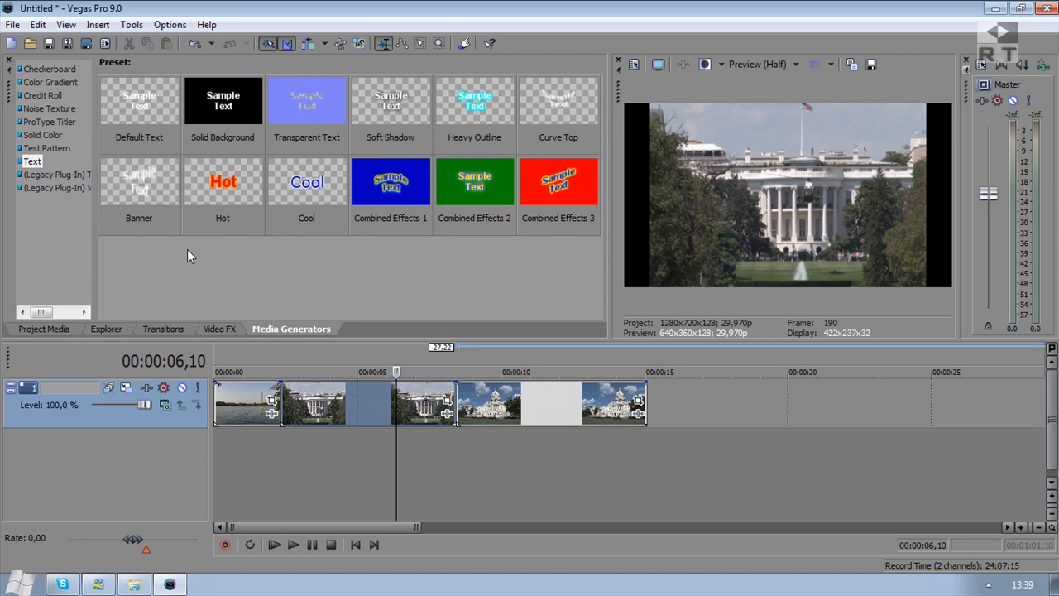
pyautogui.click(120, 85)
pyautogui.moveTo(120, 84); pyautogui.dragTo(268, 381)
pyautogui.click(306, 244)
pyautogui.click(354, 238)
pyautogui.moveTo(323, 298); pyautogui.dragTo(58, 145)
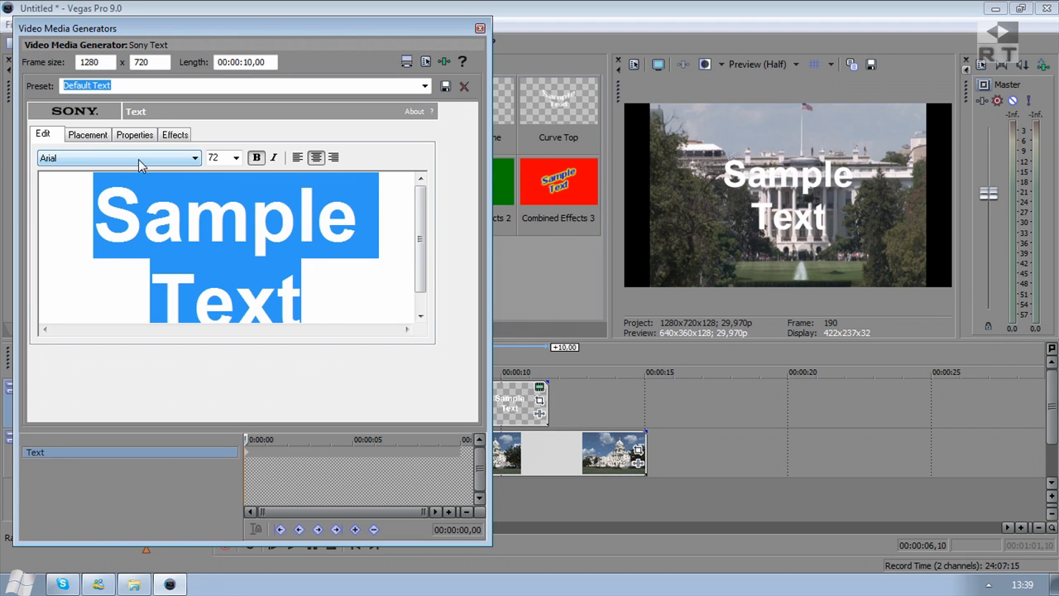
# Step: Replace the sample text of the title with "Cool Text!"
pyautogui.write('k')
pyautogui.press('BackSpace')
pyautogui.write('cOO')
pyautogui.press('BackSpace')
pyautogui.press('BackSpace')
pyautogui.press('BackSpace')
pyautogui.write('Cool ')
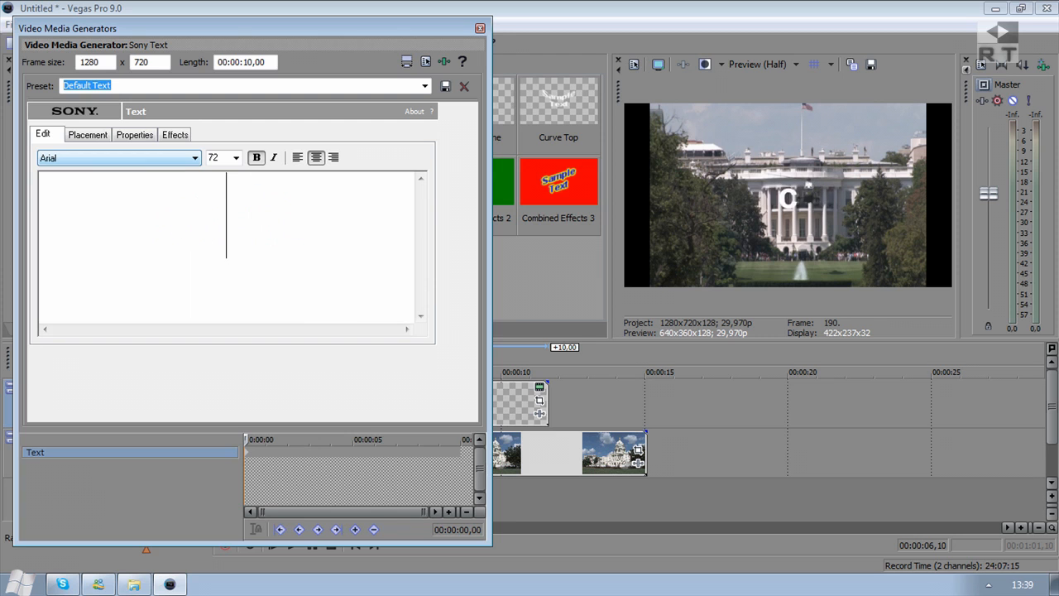
pyautogui.write('Text!')
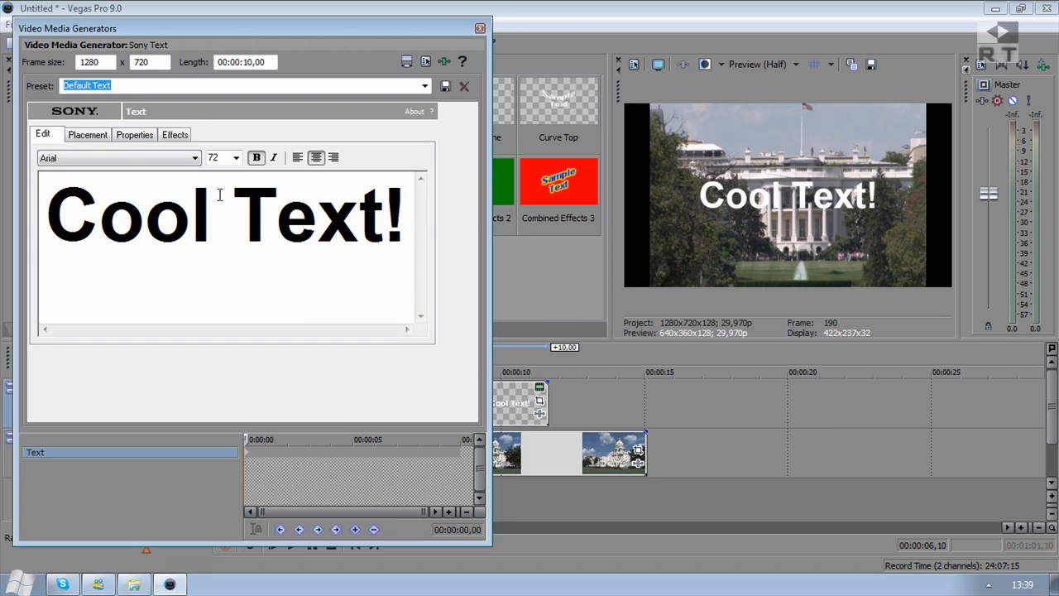
# Step: Change the title's font to Harlow Solid Italic
pyautogui.click(119, 159)
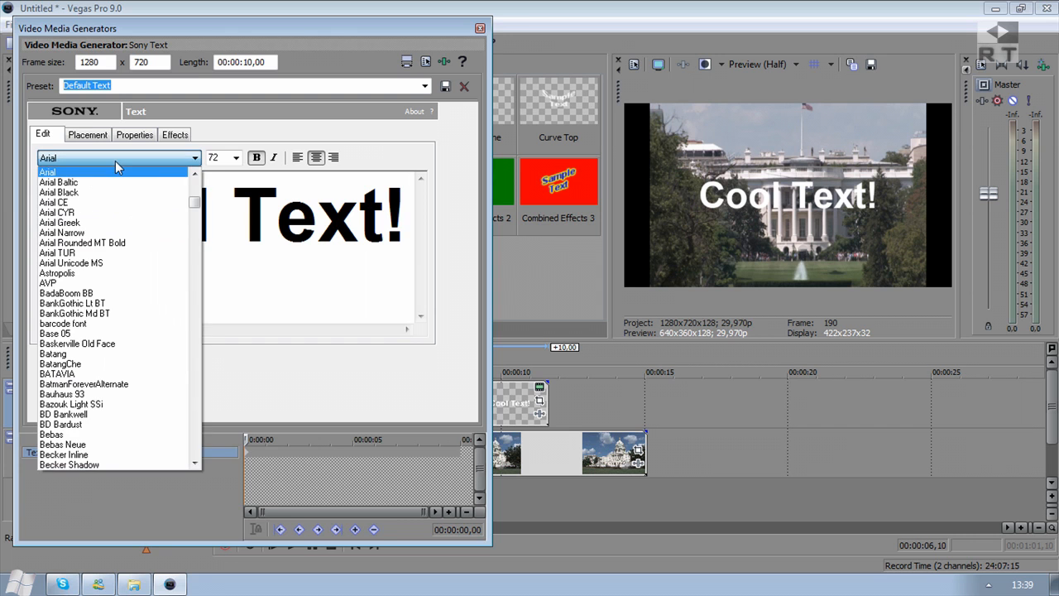
pyautogui.moveTo(193, 198); pyautogui.dragTo(194, 296)
pyautogui.scroll(-15, 132, 315)
pyautogui.scroll(-10, 116, 331)
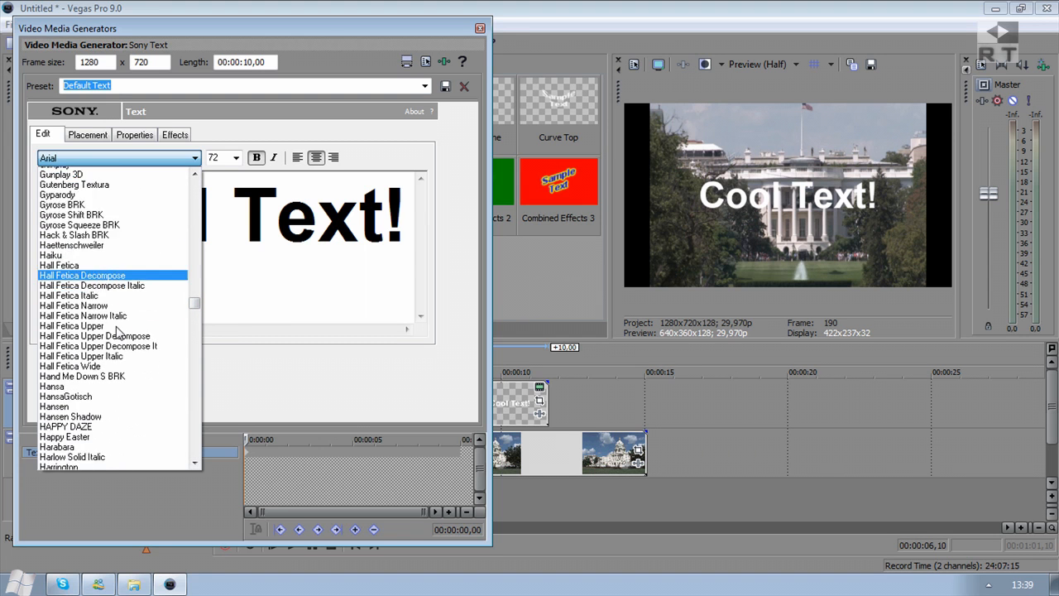
pyautogui.click(91, 295)
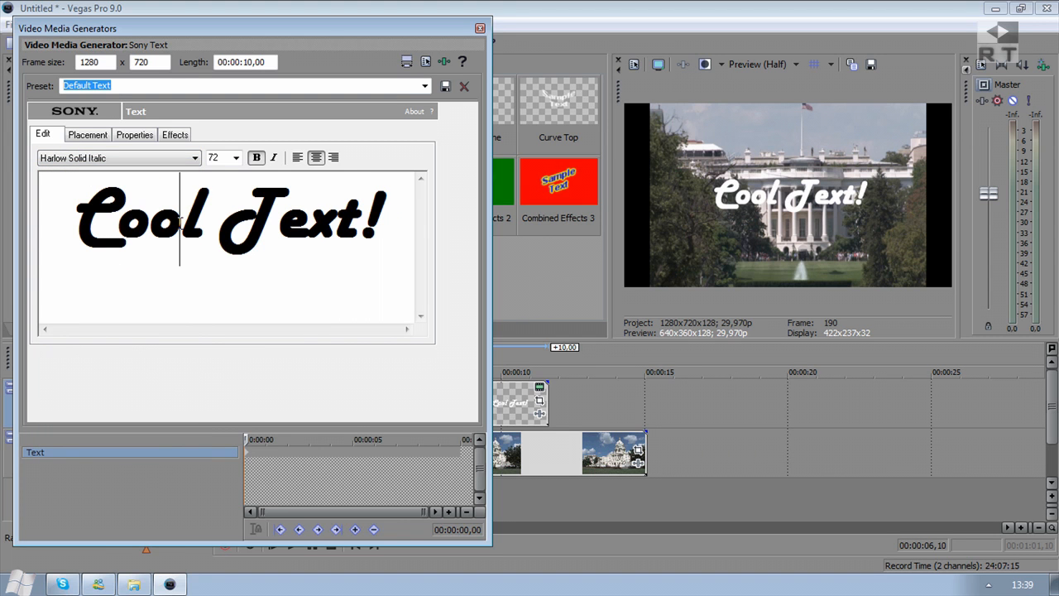
# Step: Move the title slightly upward to about X -0,027 and Y -0,166, and slightly widen its letter tracking
pyautogui.click(83, 135)
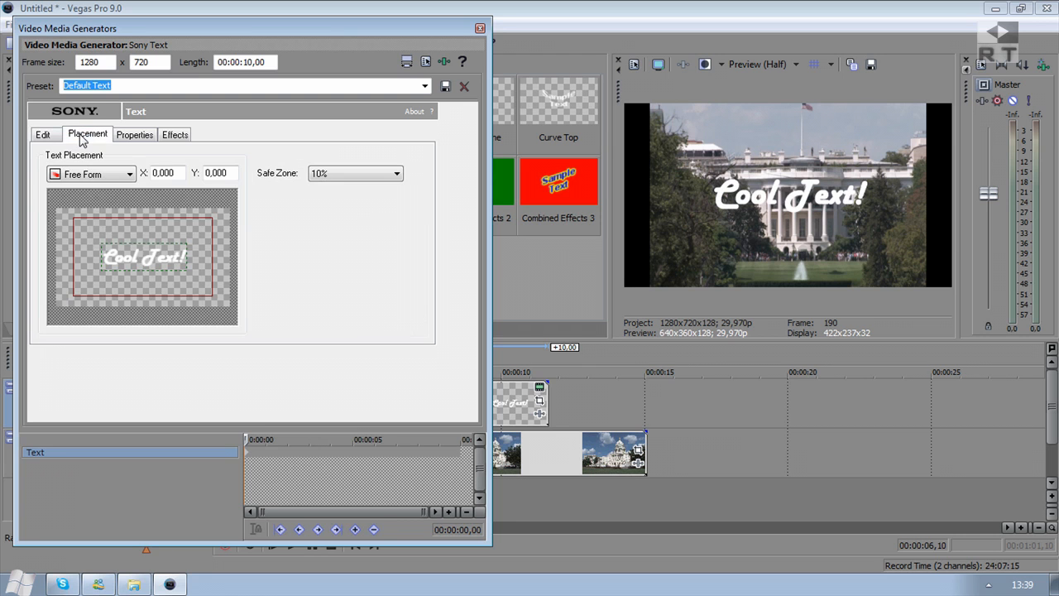
pyautogui.moveTo(135, 265)
pyautogui.mouseDown()
pyautogui.moveTo(108, 248)
pyautogui.moveTo(132, 257)
pyautogui.mouseUp()
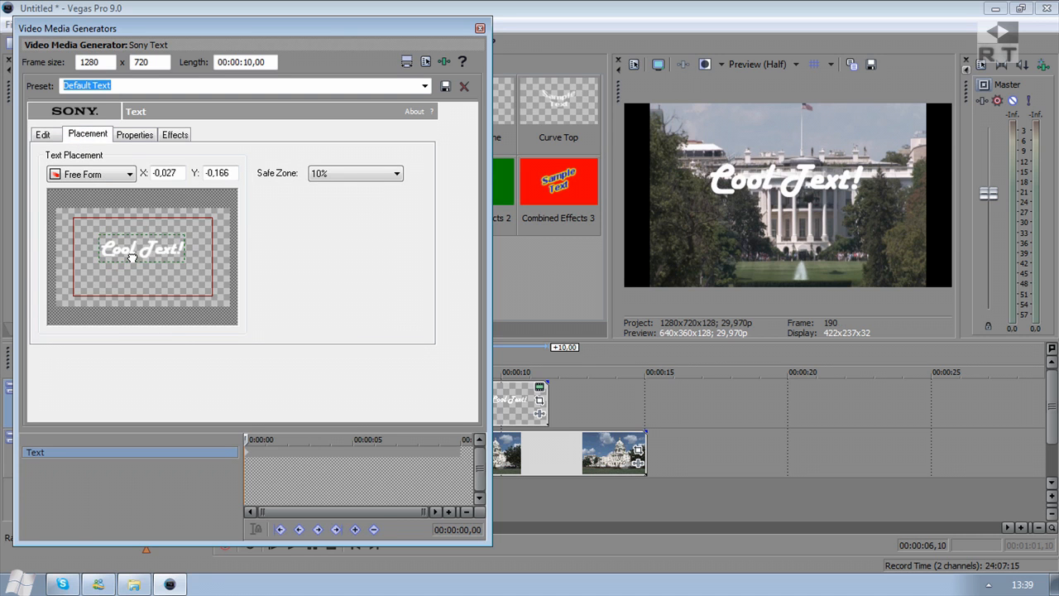
pyautogui.click(135, 134)
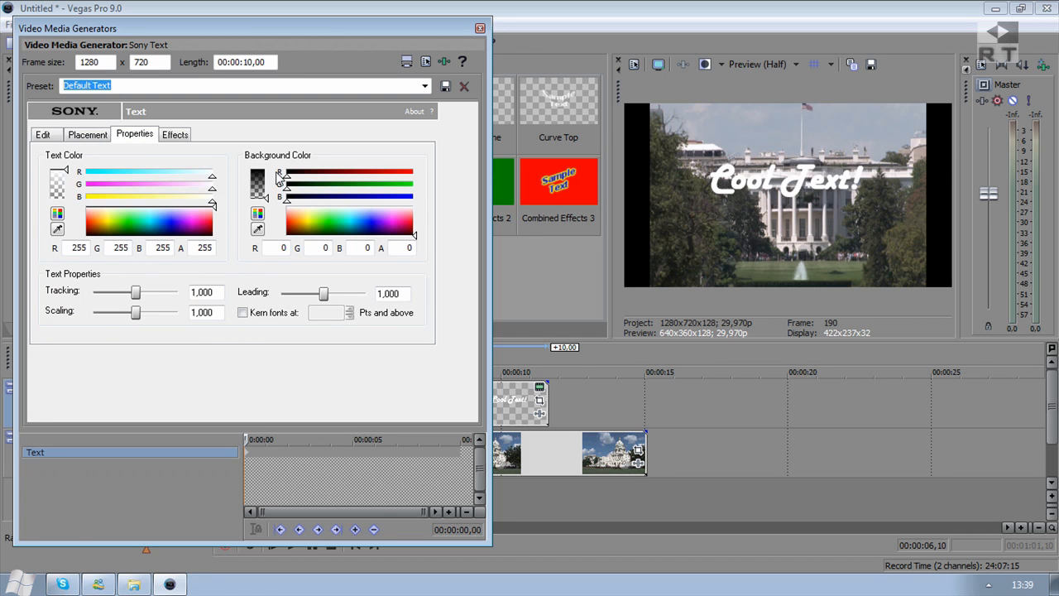
pyautogui.moveTo(263, 202); pyautogui.dragTo(263, 271)
pyautogui.moveTo(141, 293)
pyautogui.mouseDown()
pyautogui.moveTo(153, 300)
pyautogui.moveTo(142, 296)
pyautogui.mouseUp()
# Step: Draw a black outline around the title text and close the generator settings
pyautogui.click(174, 134)
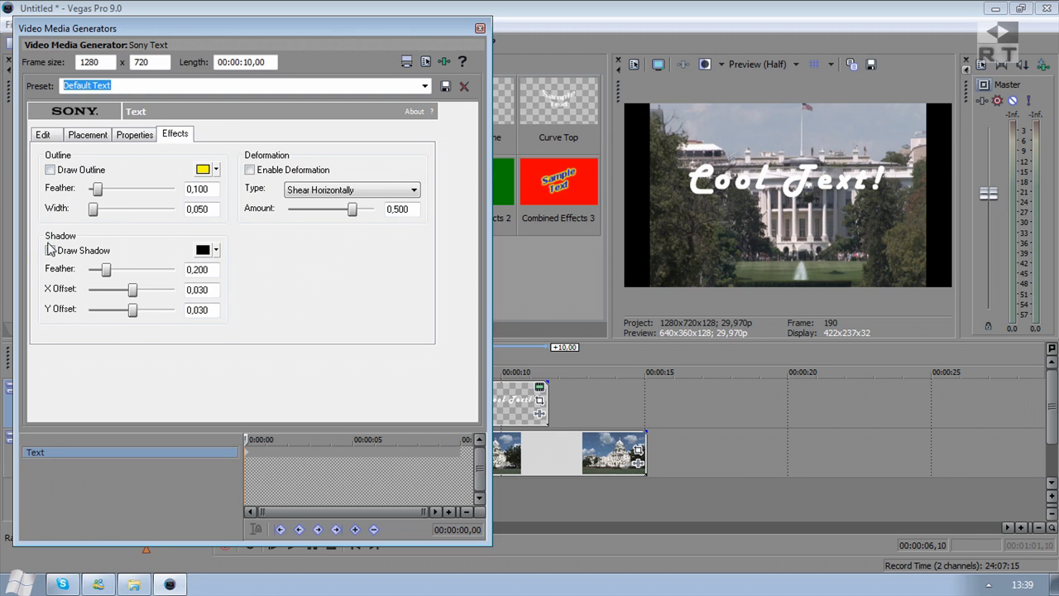
pyautogui.click(203, 170)
pyautogui.moveTo(242, 234); pyautogui.dragTo(280, 312)
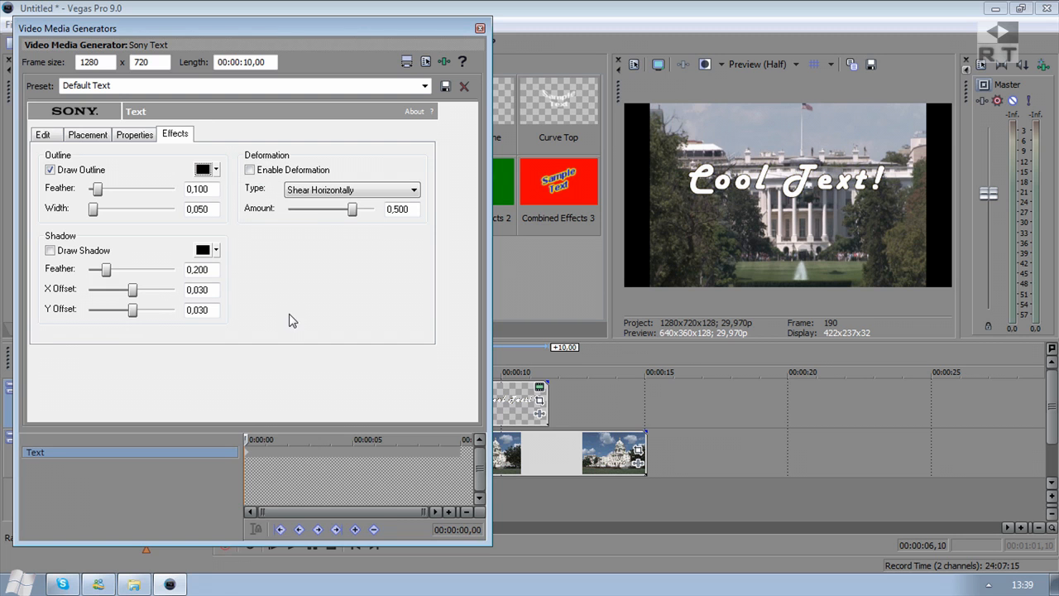
pyautogui.click(480, 29)
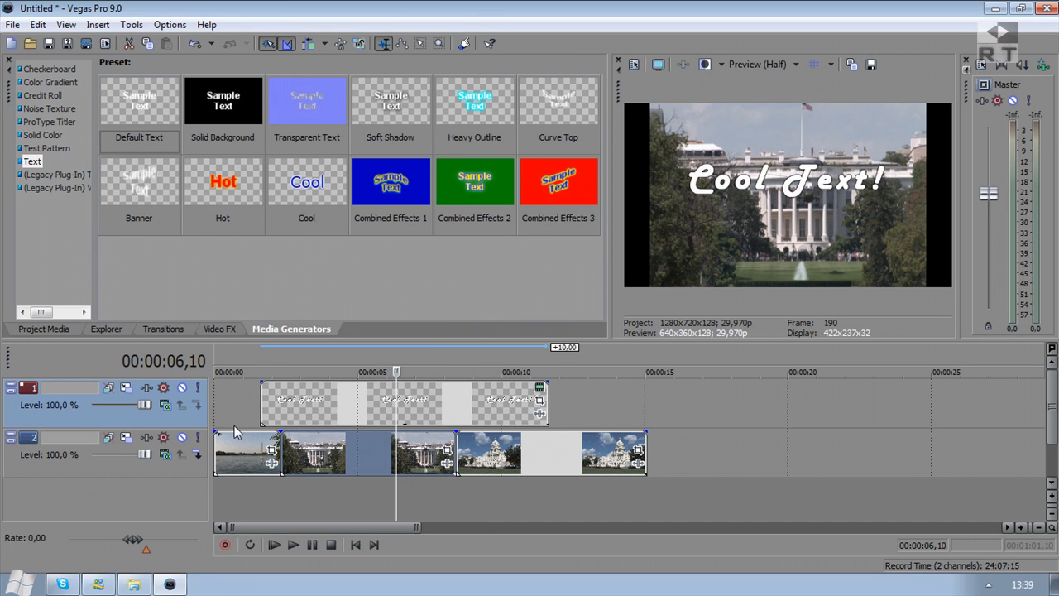
# Step: Preview the title full screen, and play the sequence to examine how the text appears over the clips
pyautogui.click(658, 66)
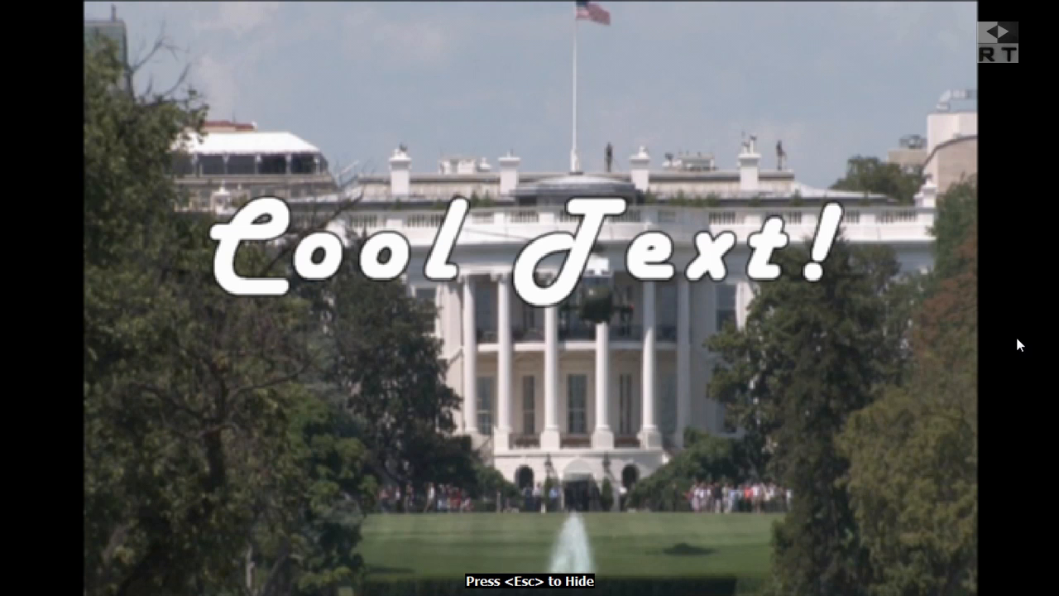
pyautogui.press('Escape')
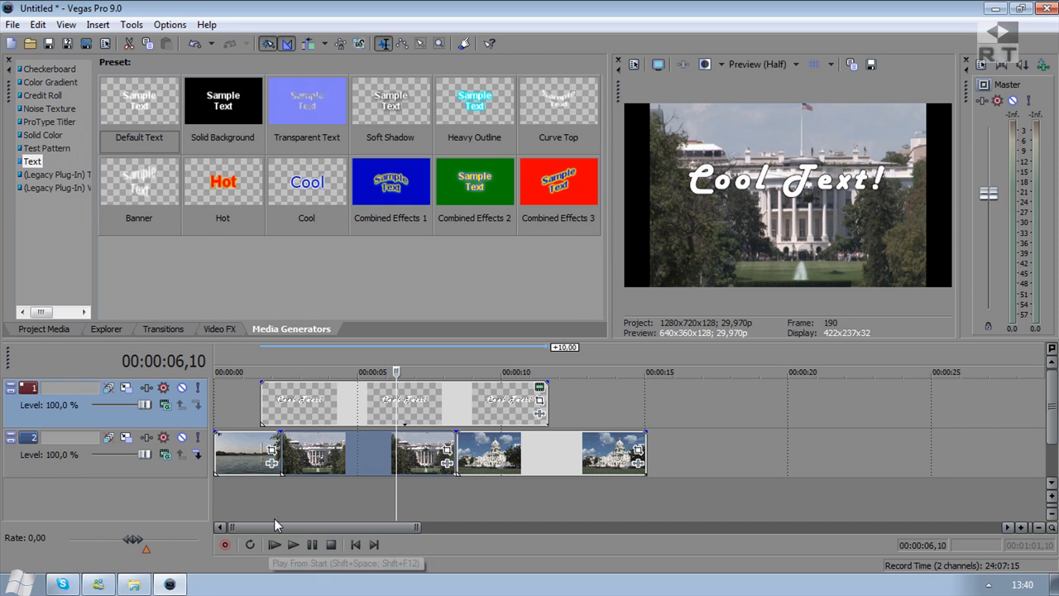
pyautogui.click(276, 545)
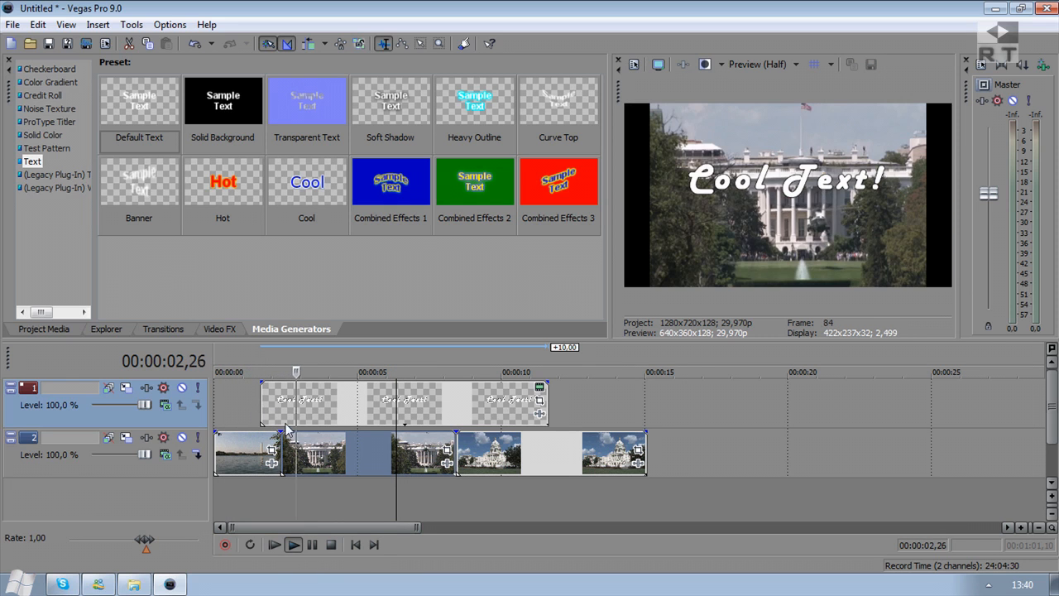
pyautogui.click(312, 545)
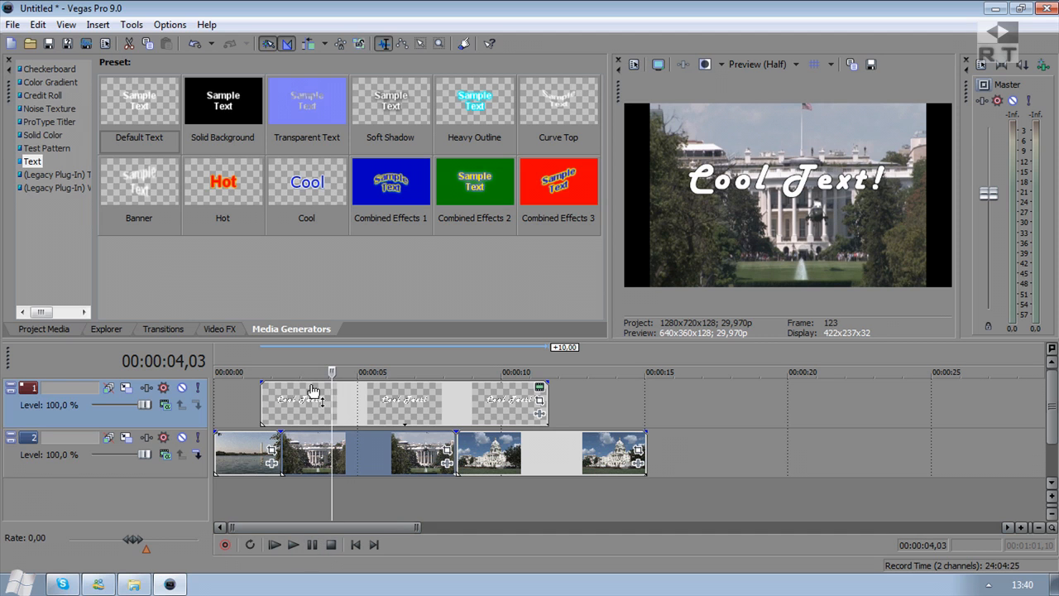
pyautogui.click(241, 410)
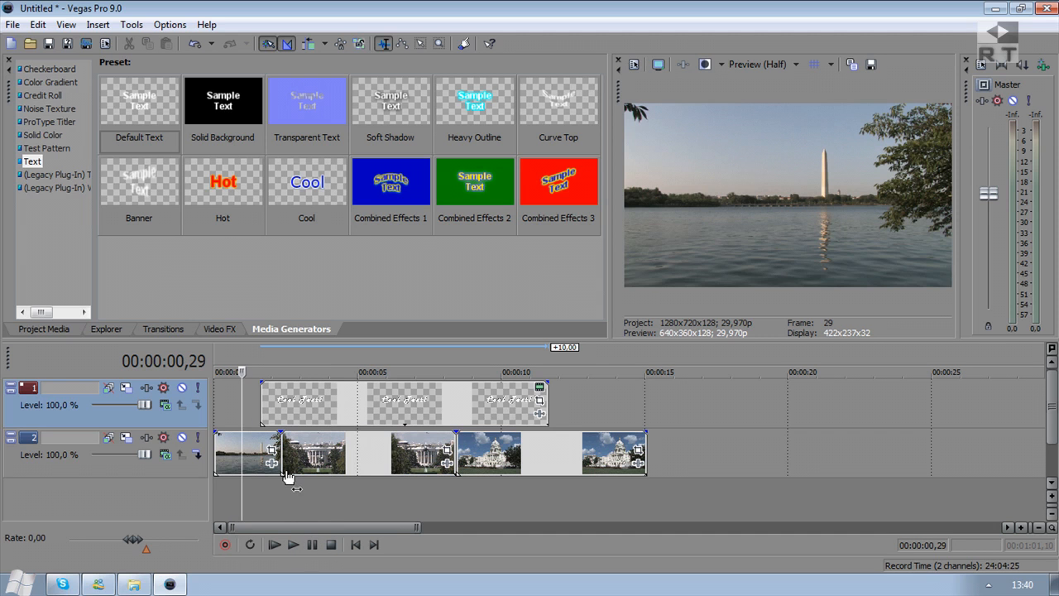
pyautogui.click(292, 544)
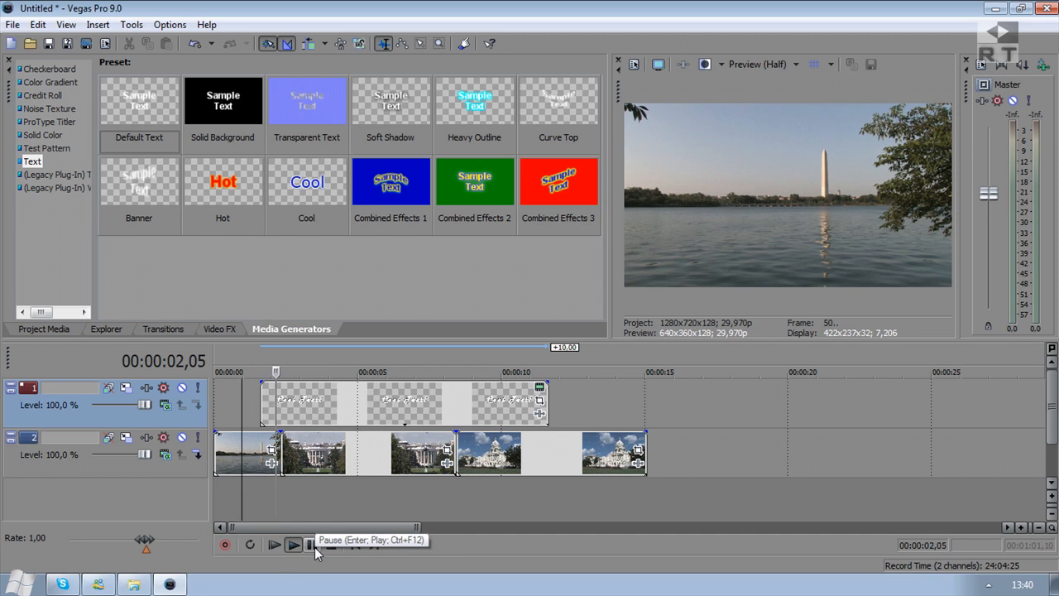
pyautogui.click(315, 547)
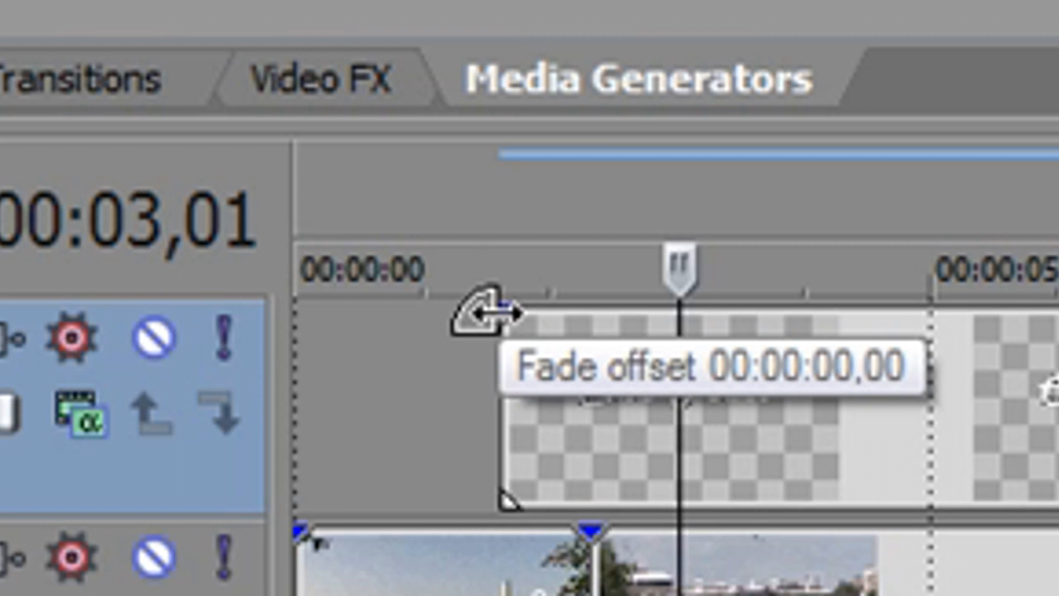
# Step: Give the title event a fade-in and a fade-out of about one second each, and play the sequence from the start
pyautogui.moveTo(487, 313)
pyautogui.mouseDown()
pyautogui.moveTo(760, 313)
pyautogui.moveTo(568, 316)
pyautogui.moveTo(667, 315)
pyautogui.moveTo(744, 334)
pyautogui.moveTo(629, 334)
pyautogui.mouseUp()
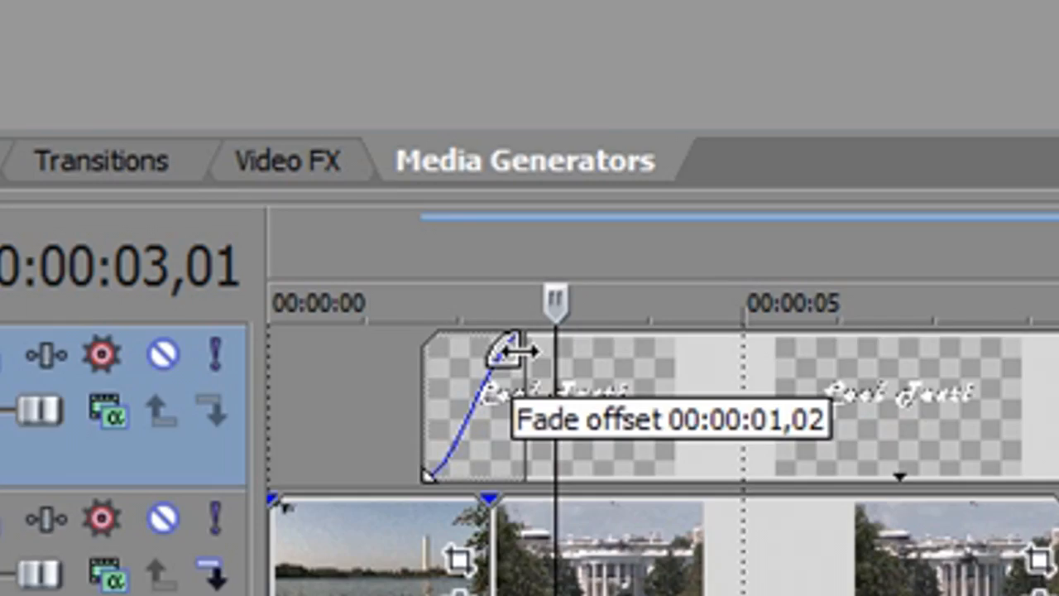
pyautogui.moveTo(507, 352); pyautogui.dragTo(497, 350)
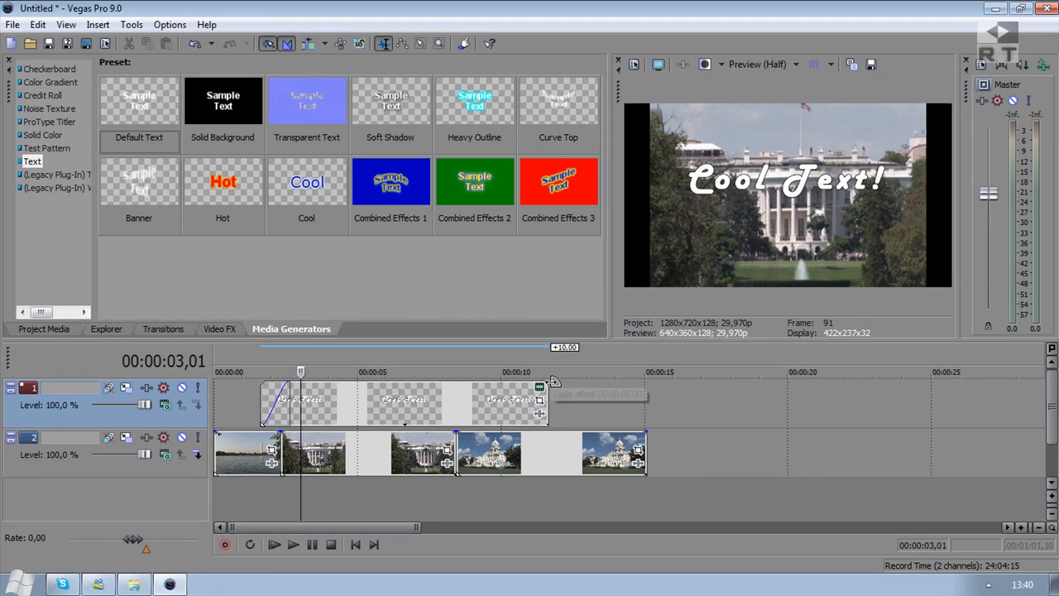
pyautogui.moveTo(553, 381); pyautogui.dragTo(520, 383)
pyautogui.click(274, 544)
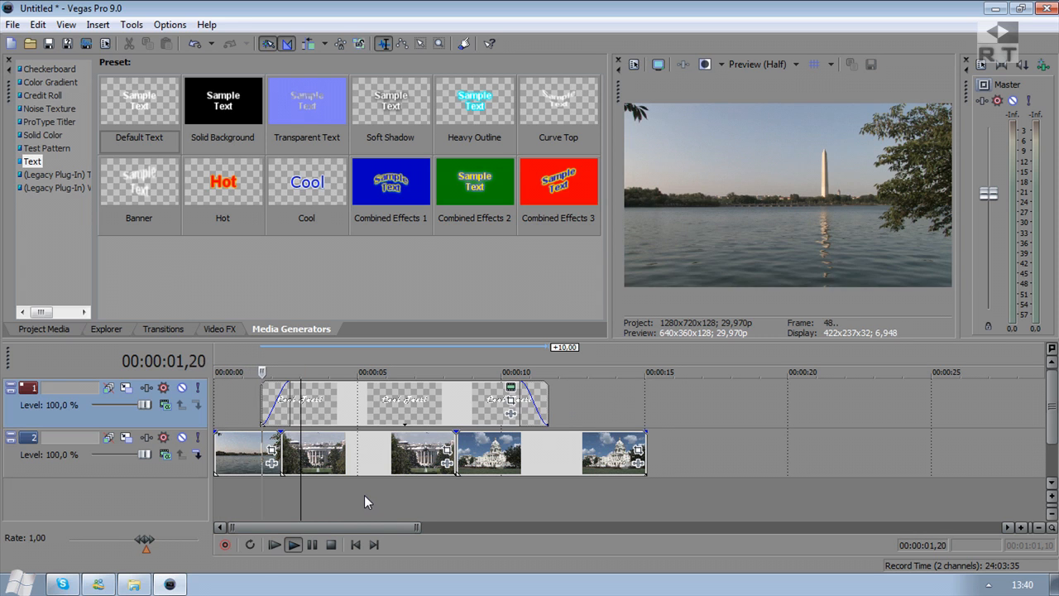
# Step: Stop the playback and replay the hard cut between the White House clip and the Capitol clip to examine it
pyautogui.click(308, 546)
pyautogui.click(359, 404)
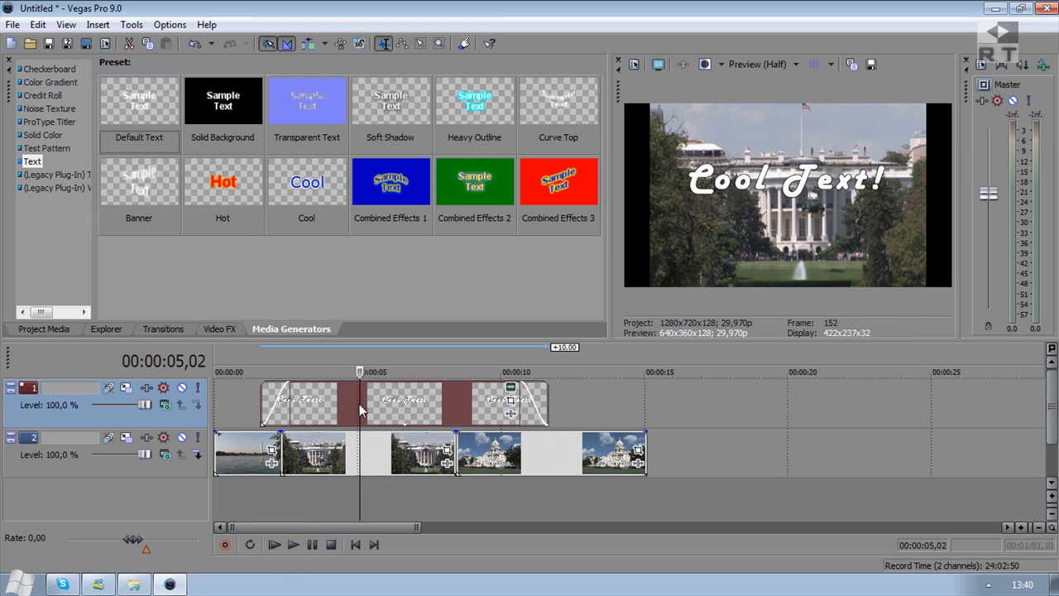
pyautogui.click(430, 465)
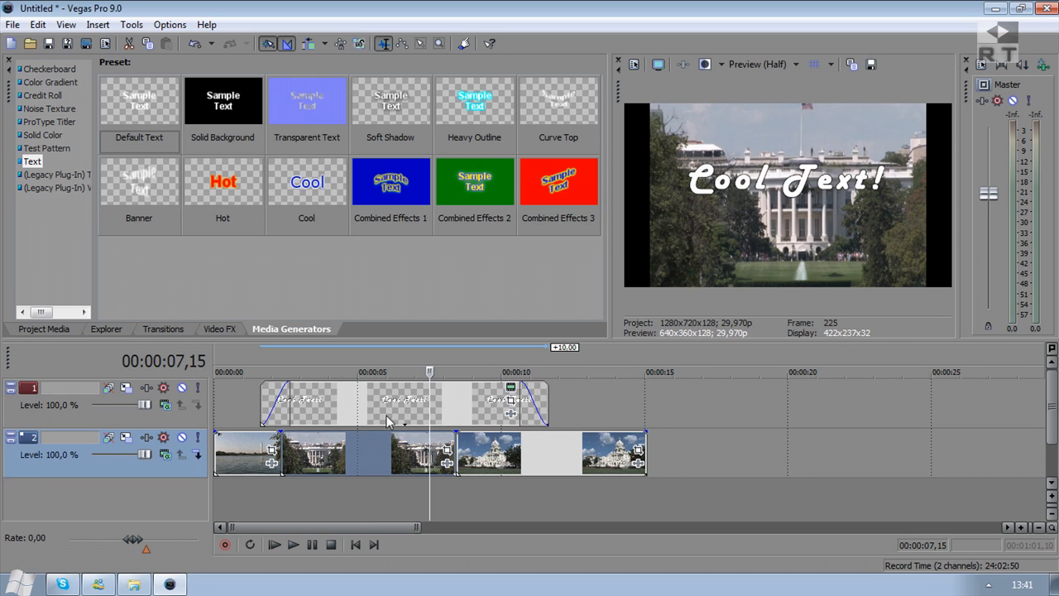
pyautogui.click(295, 546)
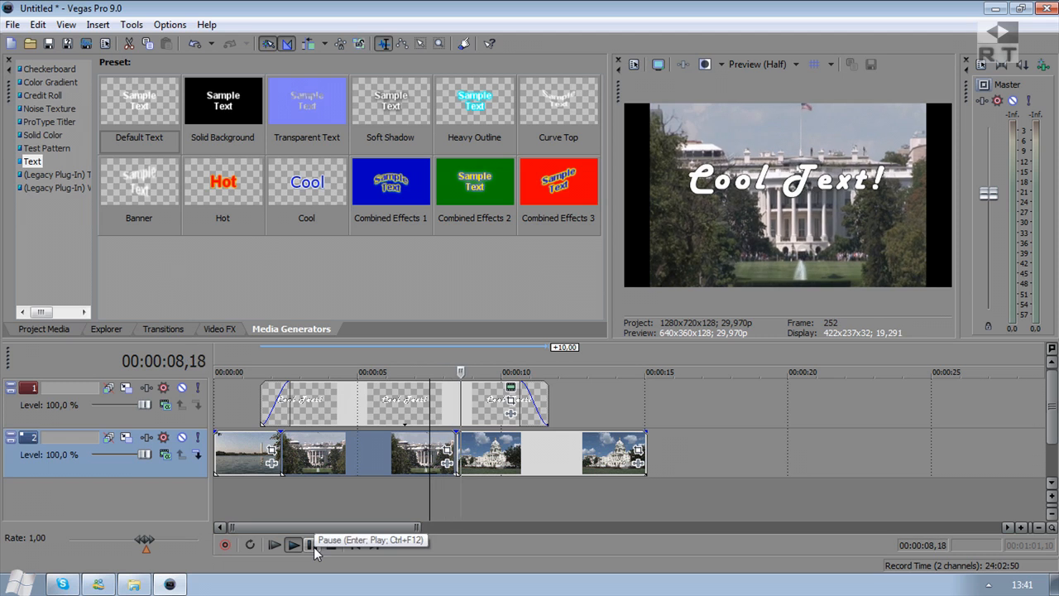
pyautogui.click(314, 547)
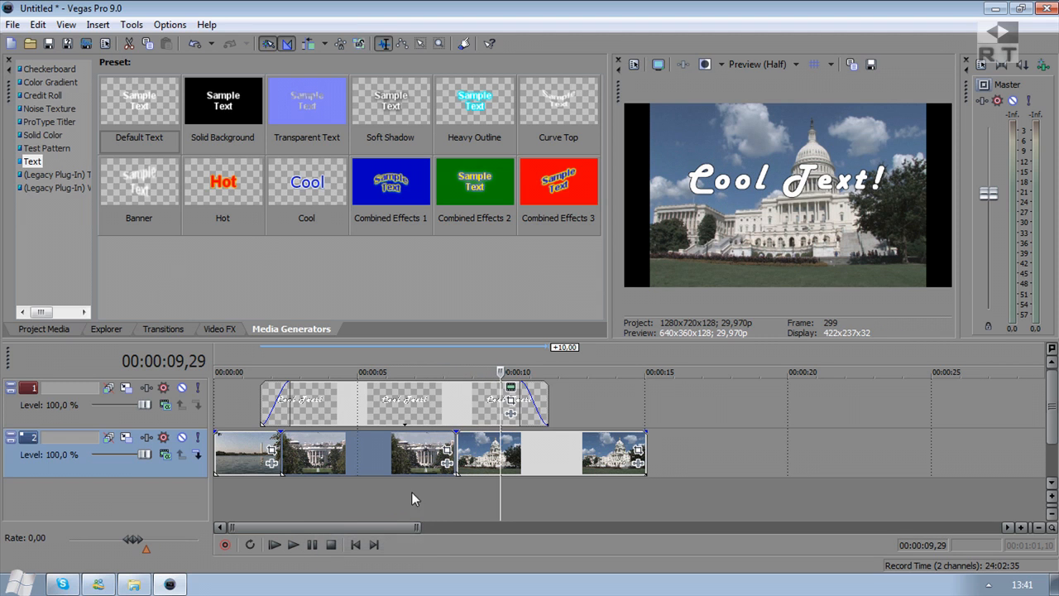
pyautogui.click(420, 446)
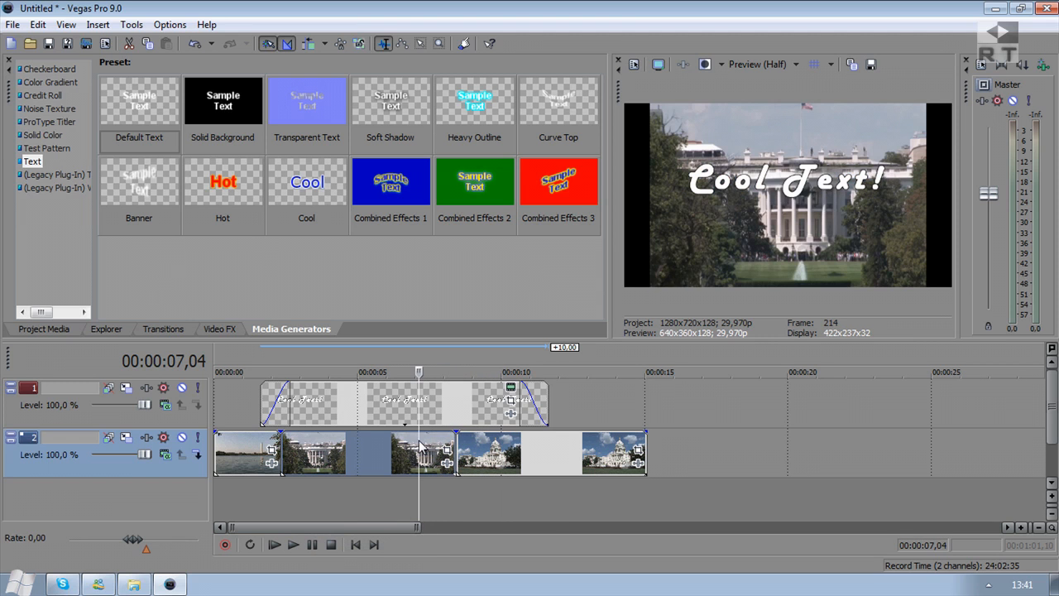
pyautogui.click(292, 544)
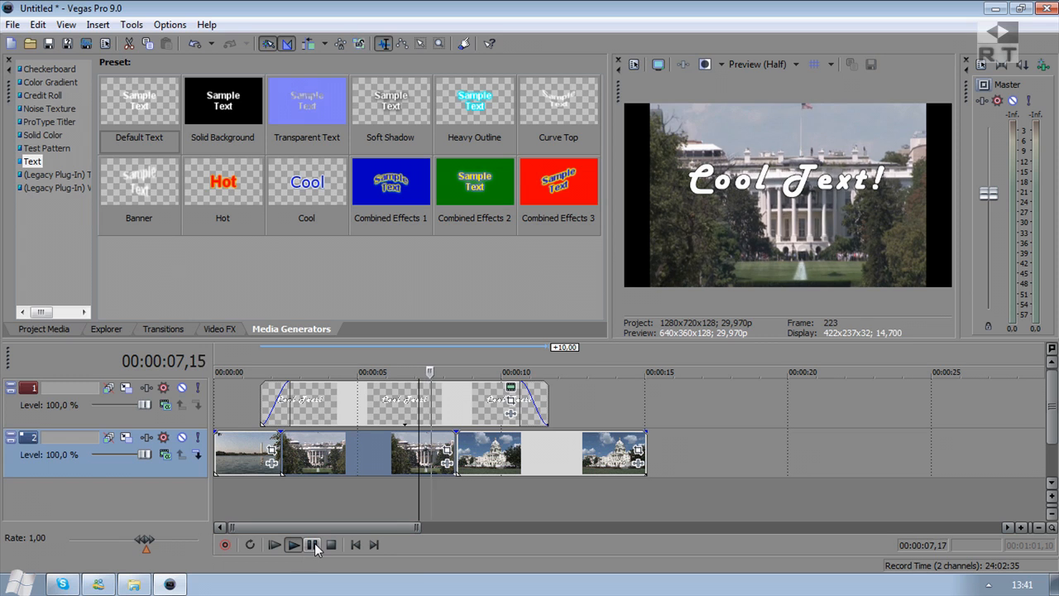
pyautogui.click(313, 546)
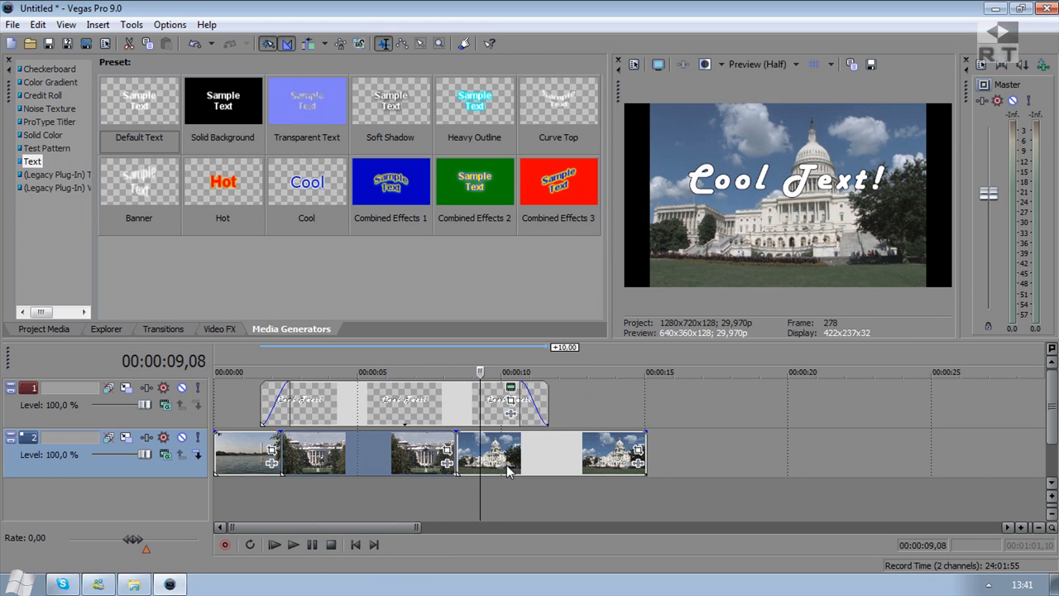
pyautogui.click(436, 442)
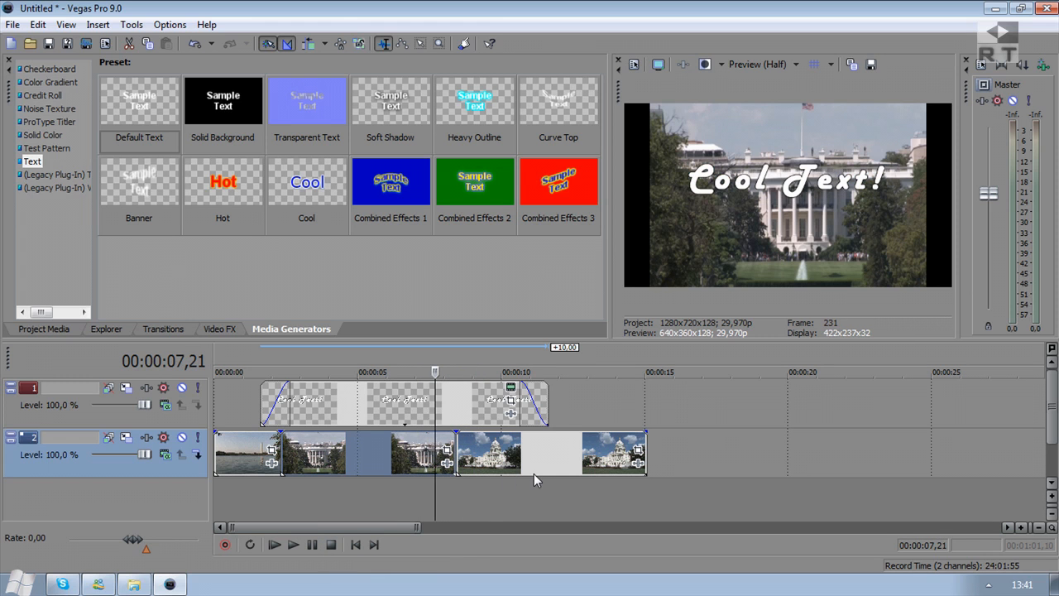
# Step: Overlap the Capitol clip onto the end of the White House clip by one second to create a crossfade
pyautogui.scroll(4, 517, 484)
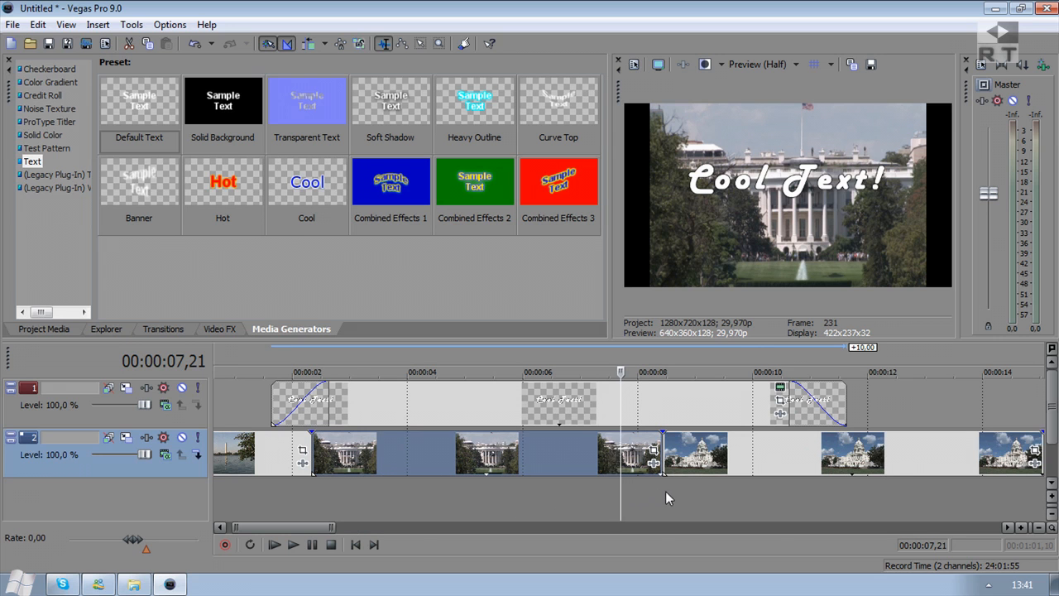
pyautogui.click(722, 469)
pyautogui.click(722, 462)
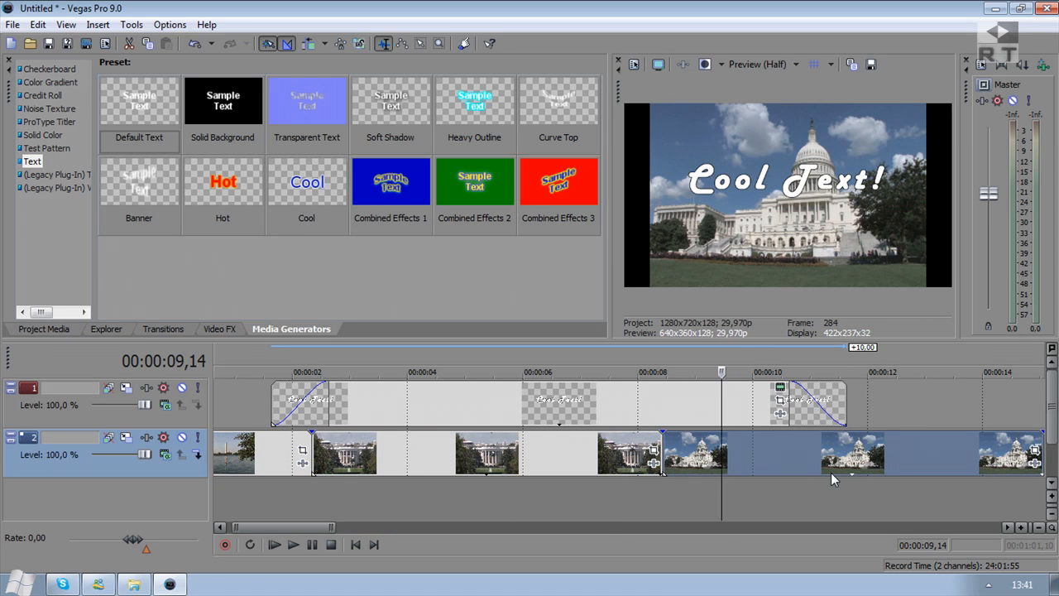
pyautogui.moveTo(829, 465); pyautogui.dragTo(767, 463)
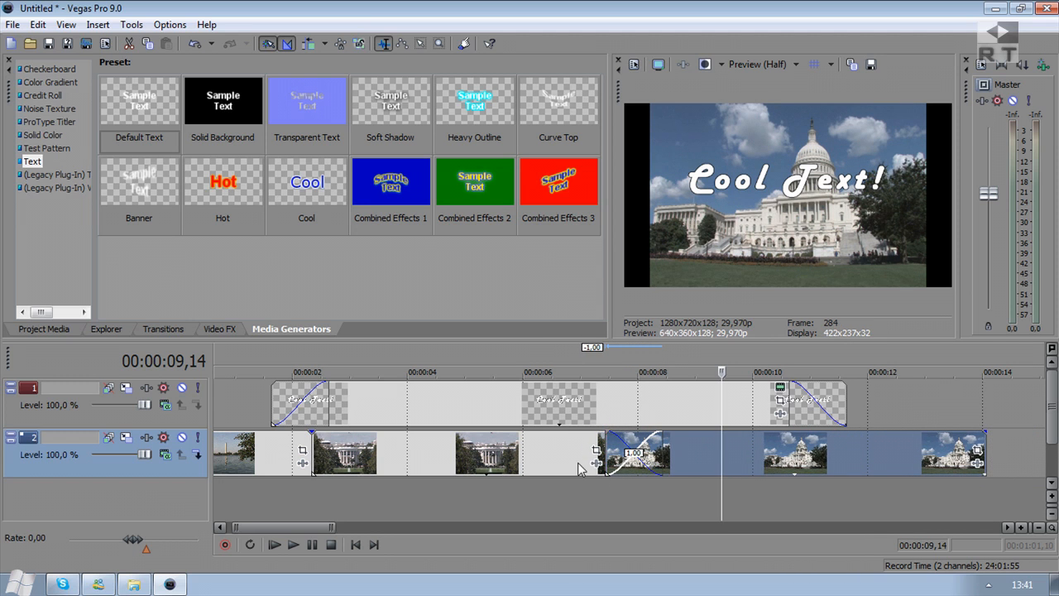
# Step: Play the sequence from just before the crossfade to examine how the White House clip blends into the Capitol clip
pyautogui.click(574, 462)
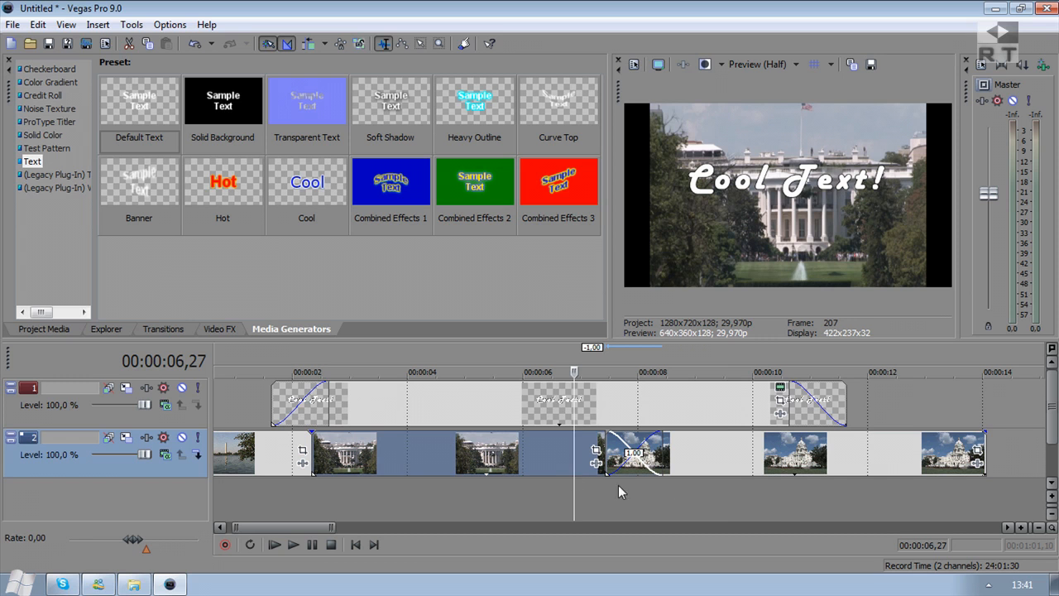
pyautogui.click(293, 545)
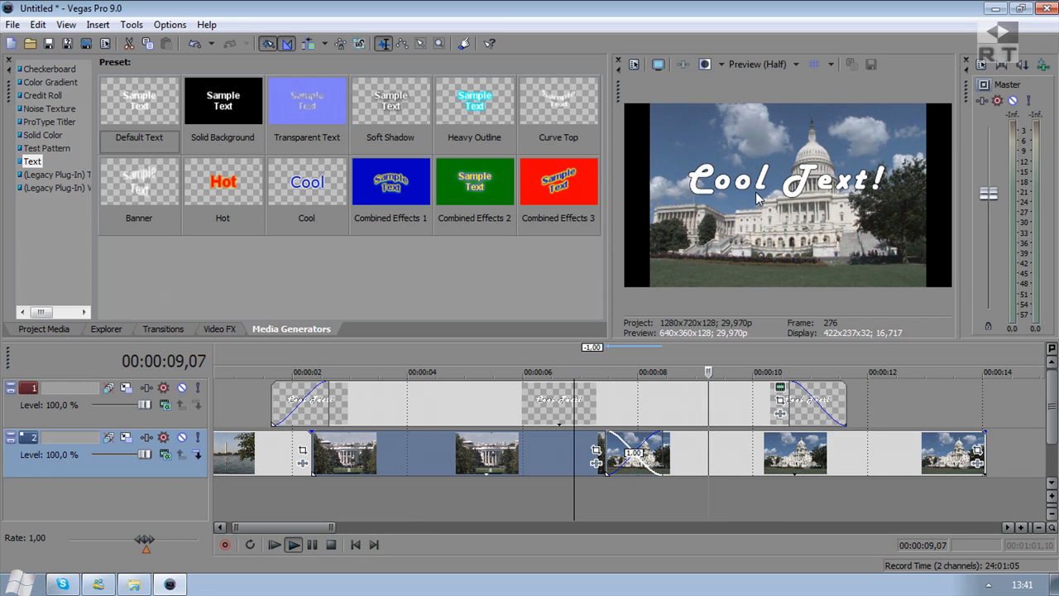
pyautogui.click(295, 547)
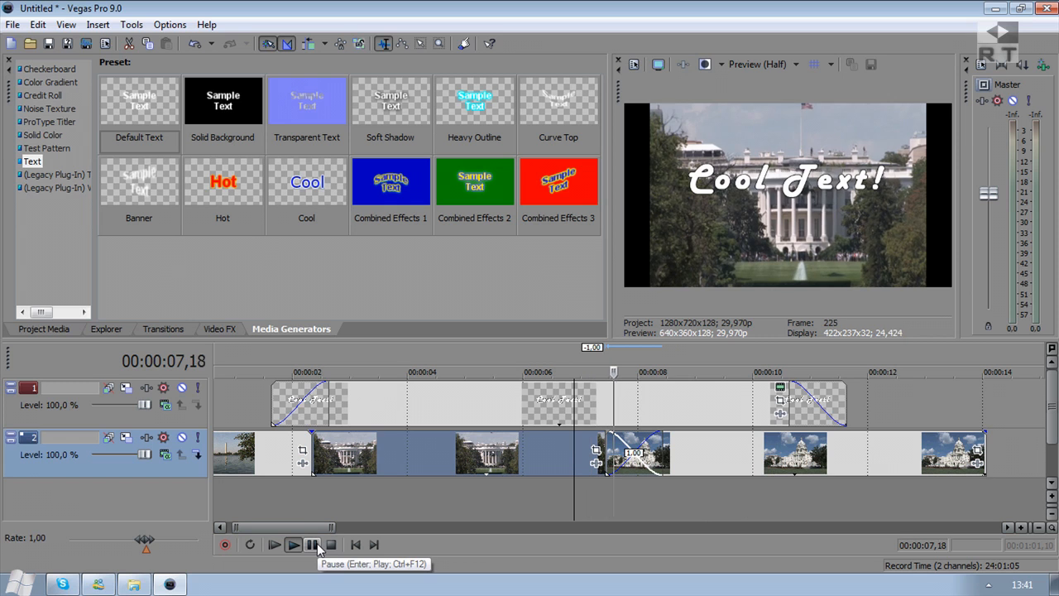
pyautogui.click(313, 544)
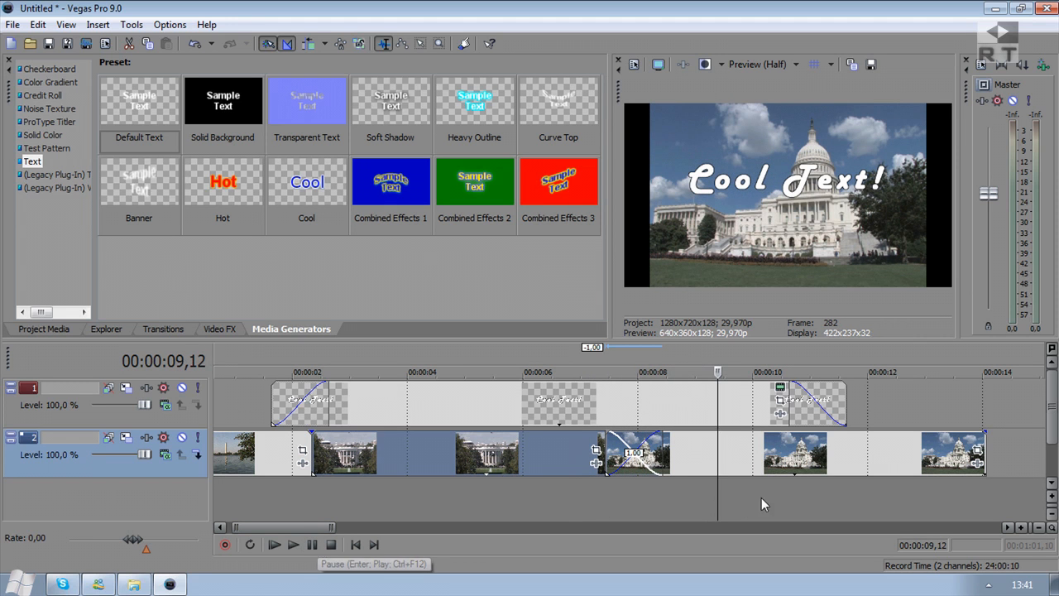
pyautogui.click(561, 449)
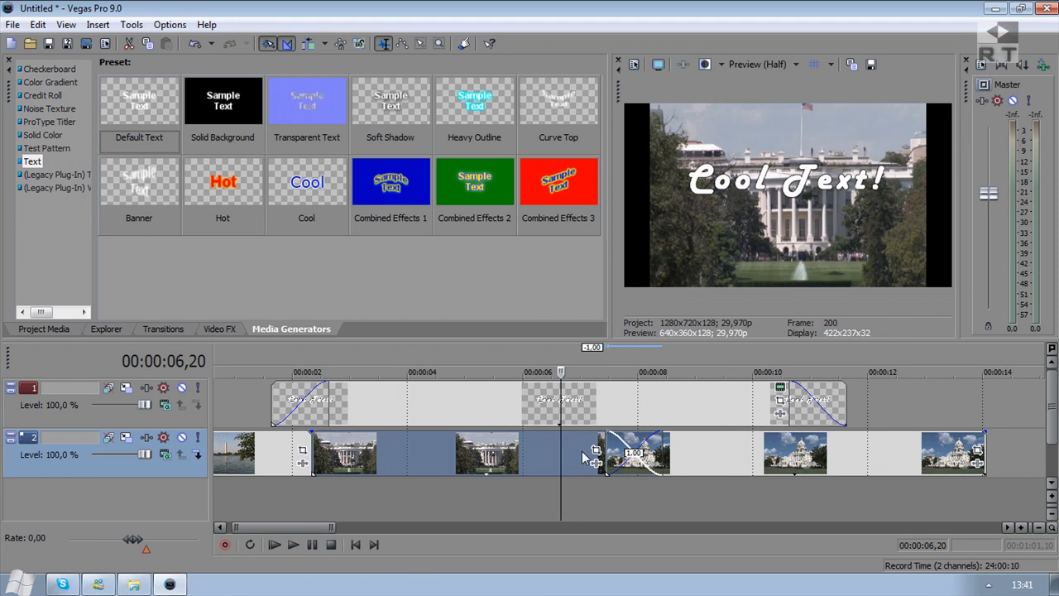
# Step: Apply the Page Roll transition preset "Top-Left, Slide, Tight Curl, Opaque" to the crossfade between the White House and Capitol clips and close its settings
pyautogui.click(630, 470)
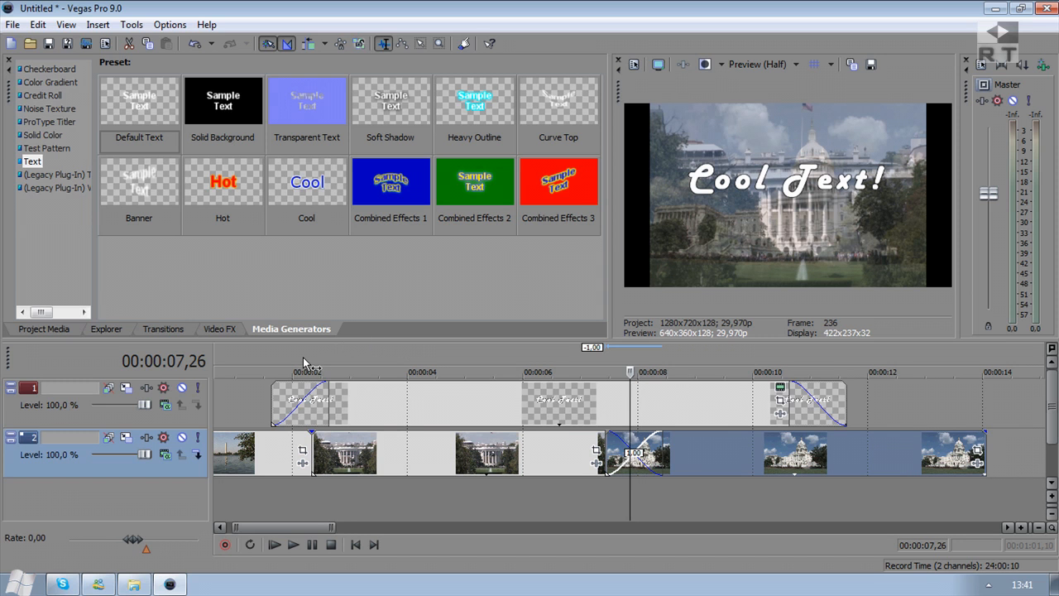
pyautogui.click(163, 328)
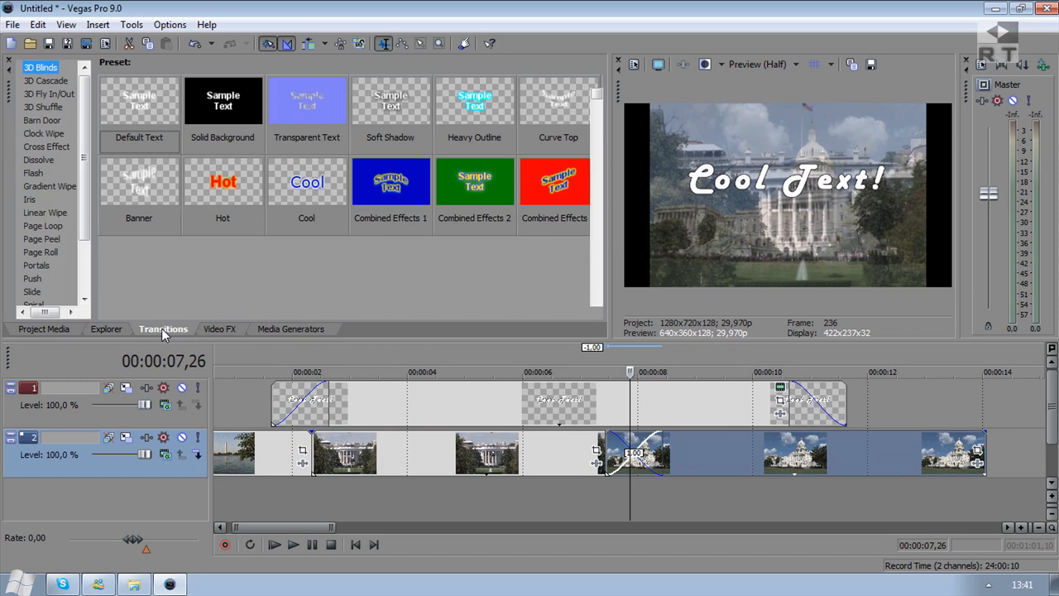
pyautogui.moveTo(89, 152)
pyautogui.mouseDown()
pyautogui.moveTo(87, 207)
pyautogui.moveTo(80, 142)
pyautogui.mouseUp()
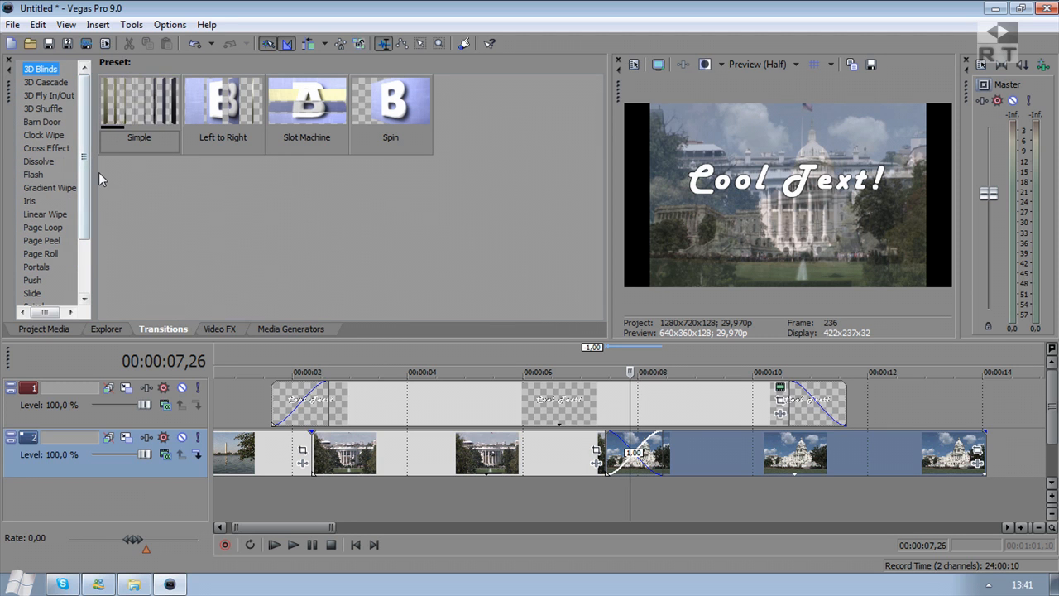
pyautogui.moveTo(86, 163); pyautogui.dragTo(83, 239)
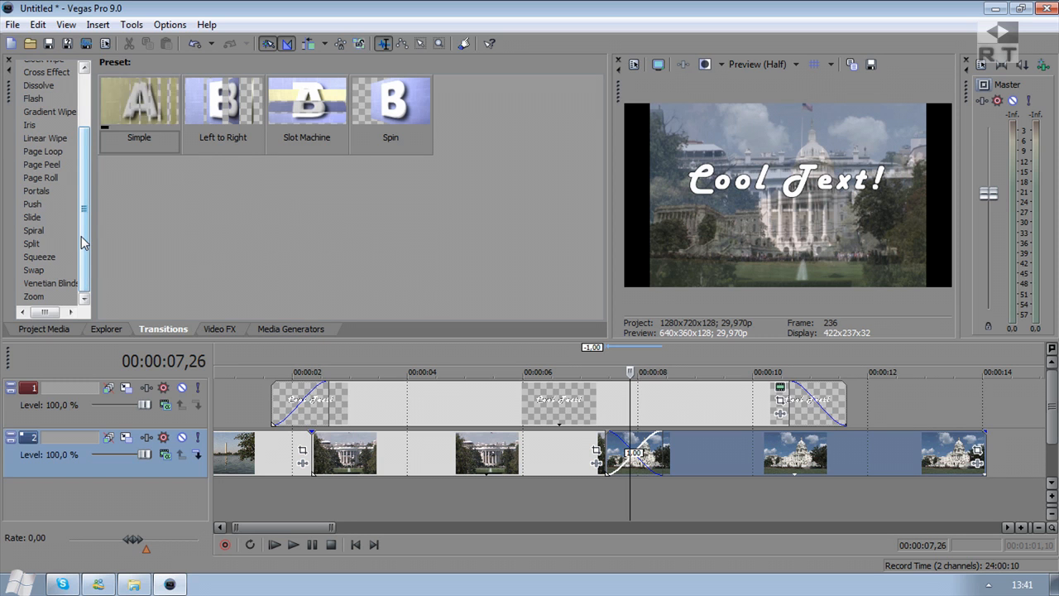
pyautogui.click(54, 284)
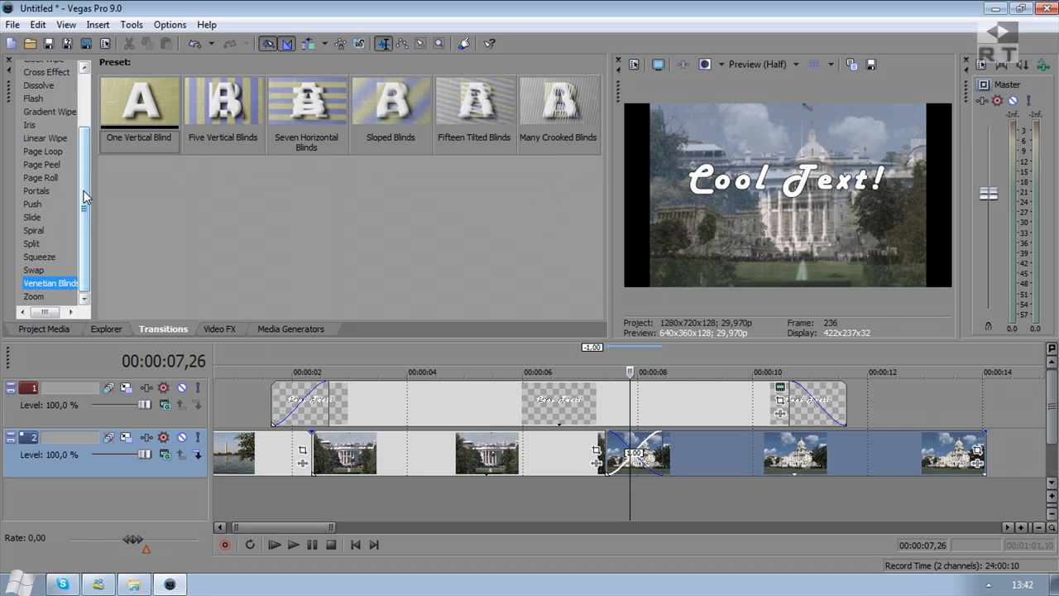
pyautogui.click(38, 220)
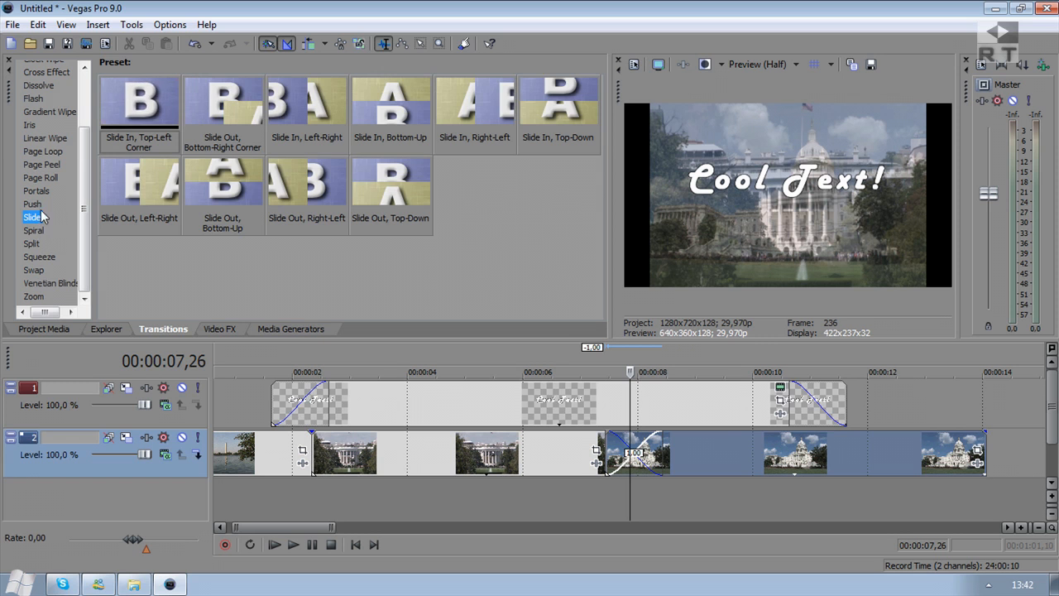
pyautogui.click(38, 191)
pyautogui.click(39, 177)
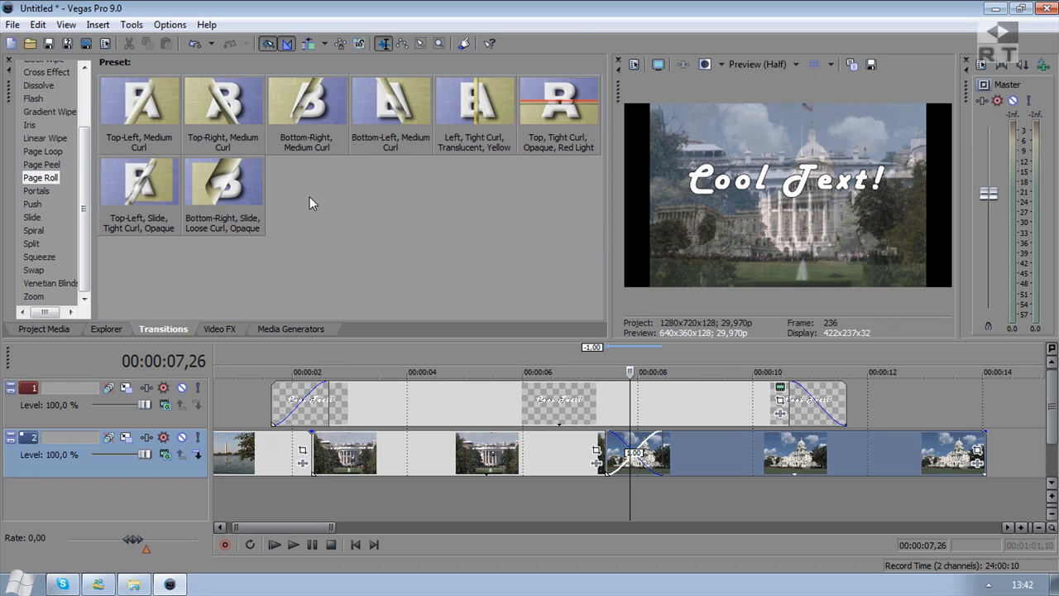
pyautogui.moveTo(123, 187); pyautogui.dragTo(633, 453)
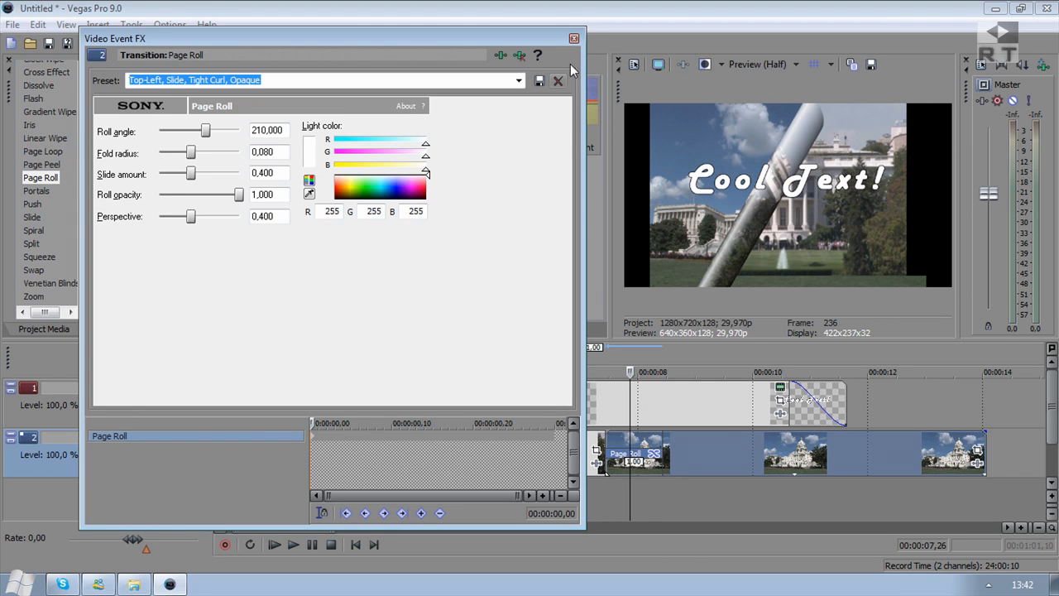
pyautogui.click(574, 39)
# Step: Mark the transition's time range and play the Page Roll transition from just before it starts
pyautogui.moveTo(662, 499); pyautogui.dragTo(605, 496)
pyautogui.press('space')
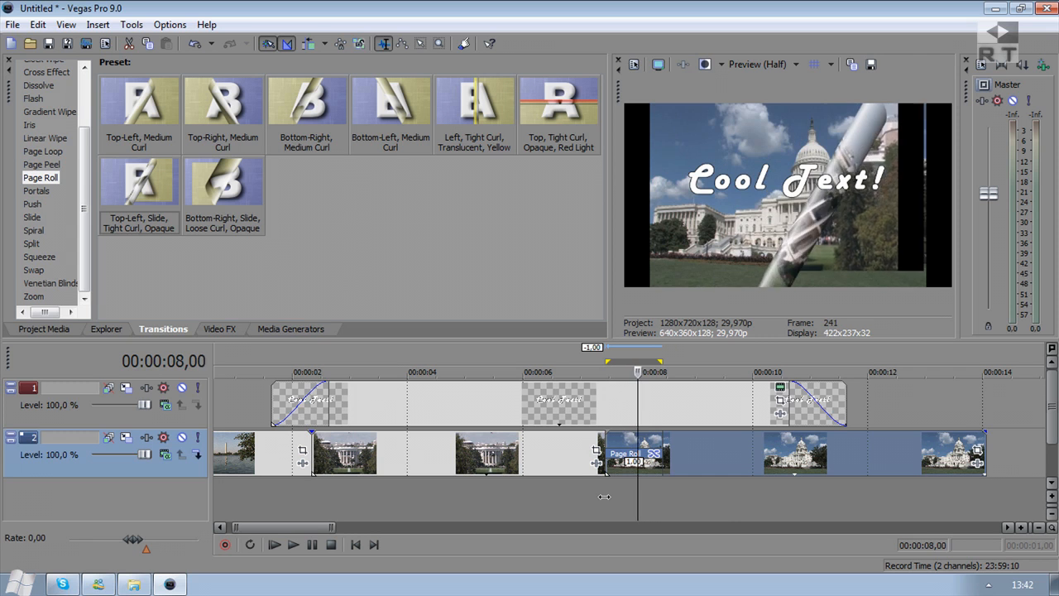
pyautogui.click(594, 493)
pyautogui.press('space')
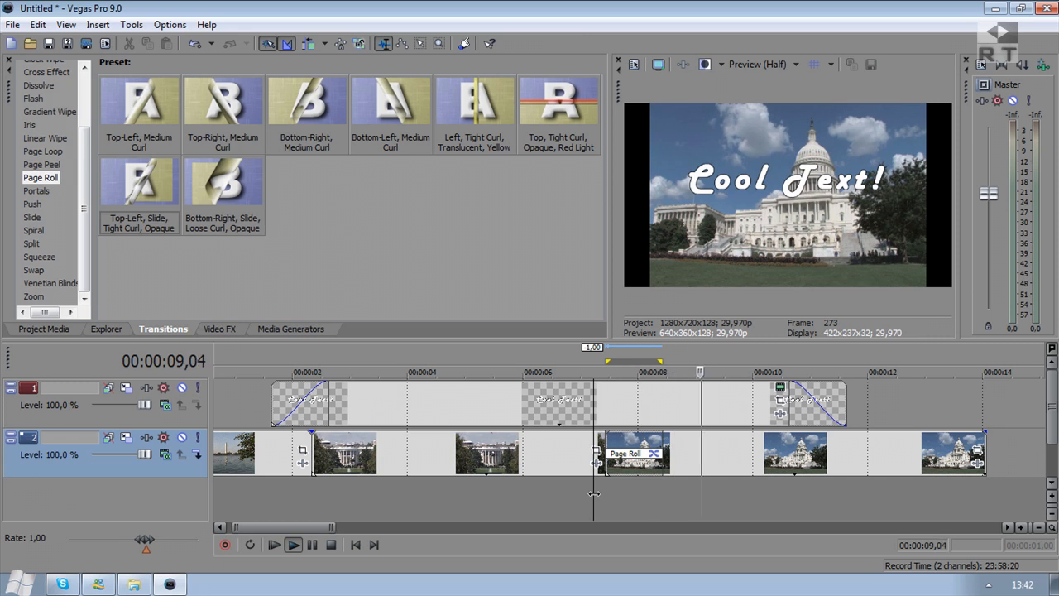
pyautogui.press('space')
# Step: Remove the Page Roll transition, apply the Hard Flash preset to the crossfade instead, and close its settings
pyautogui.click(658, 461)
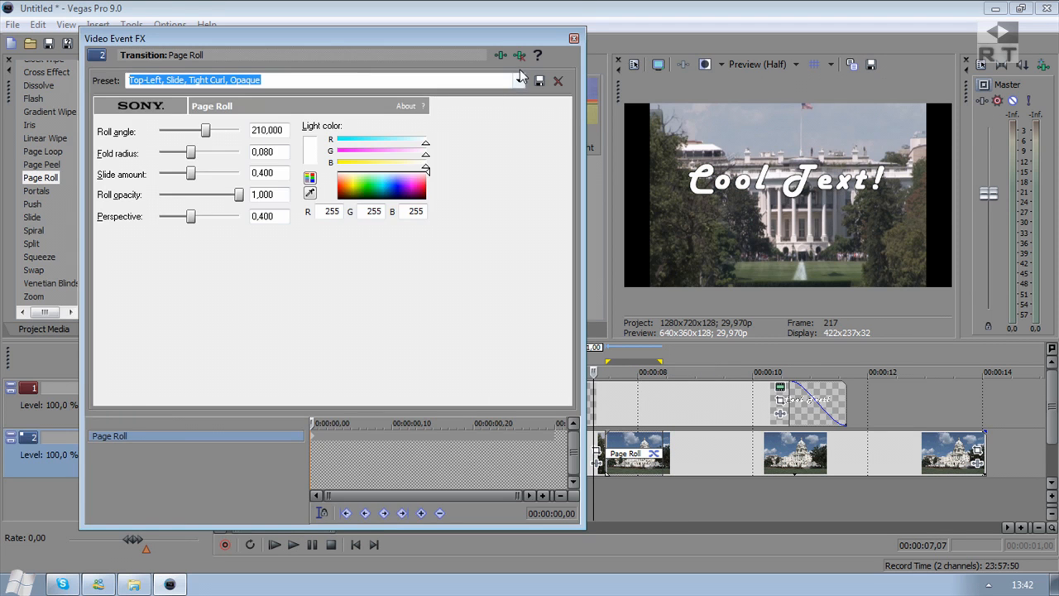
pyautogui.click(580, 41)
pyautogui.scroll(2, 86, 164)
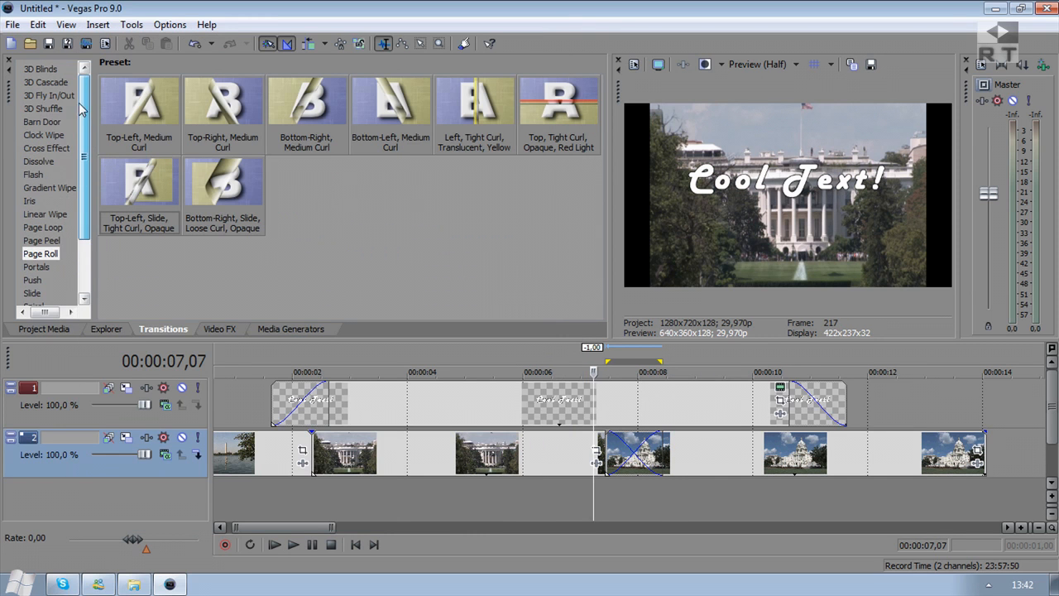
pyautogui.click(36, 171)
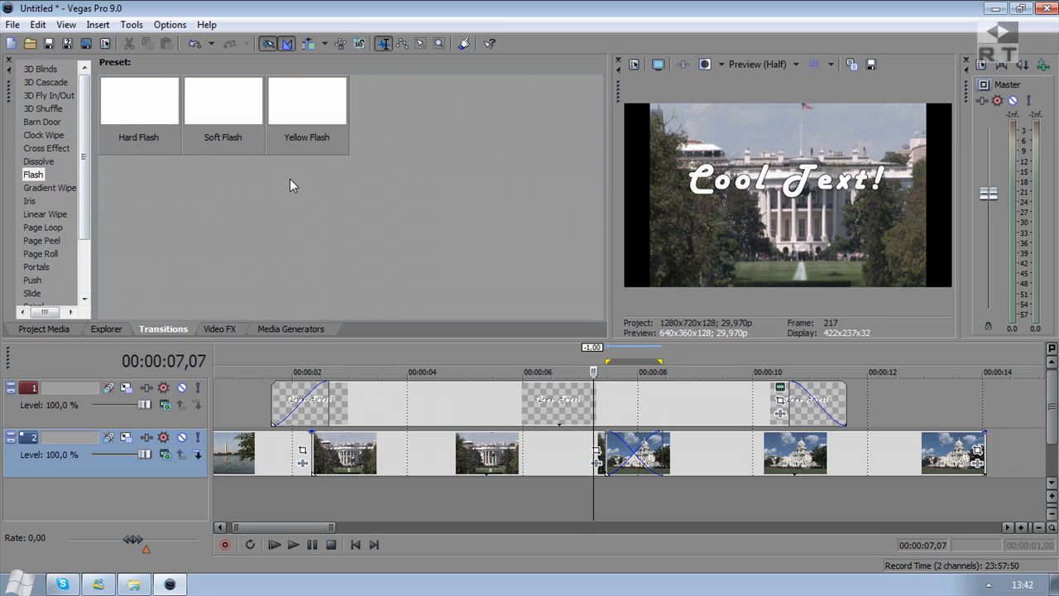
pyautogui.moveTo(663, 393); pyautogui.dragTo(649, 455)
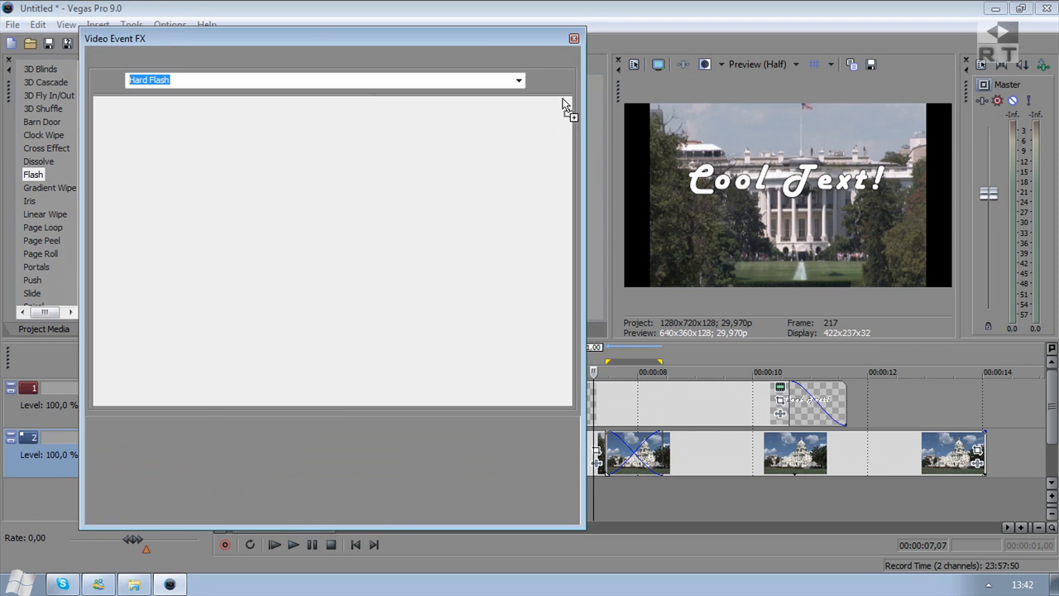
pyautogui.click(573, 39)
# Step: Play the Hard Flash transition between the White House and Capitol clips twice to examine it
pyautogui.press('space')
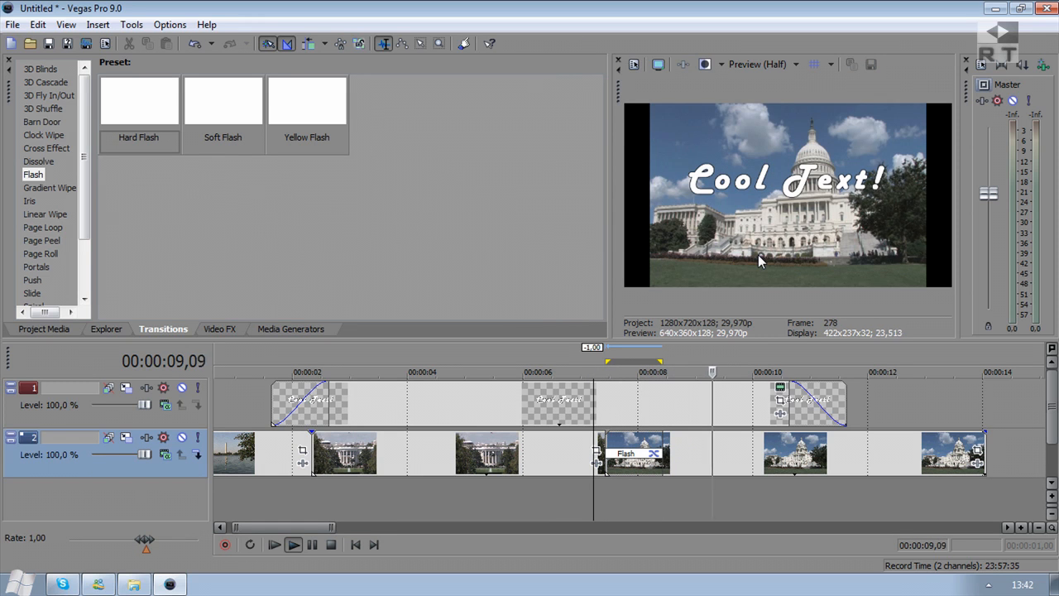
pyautogui.press('space')
pyautogui.press('space')
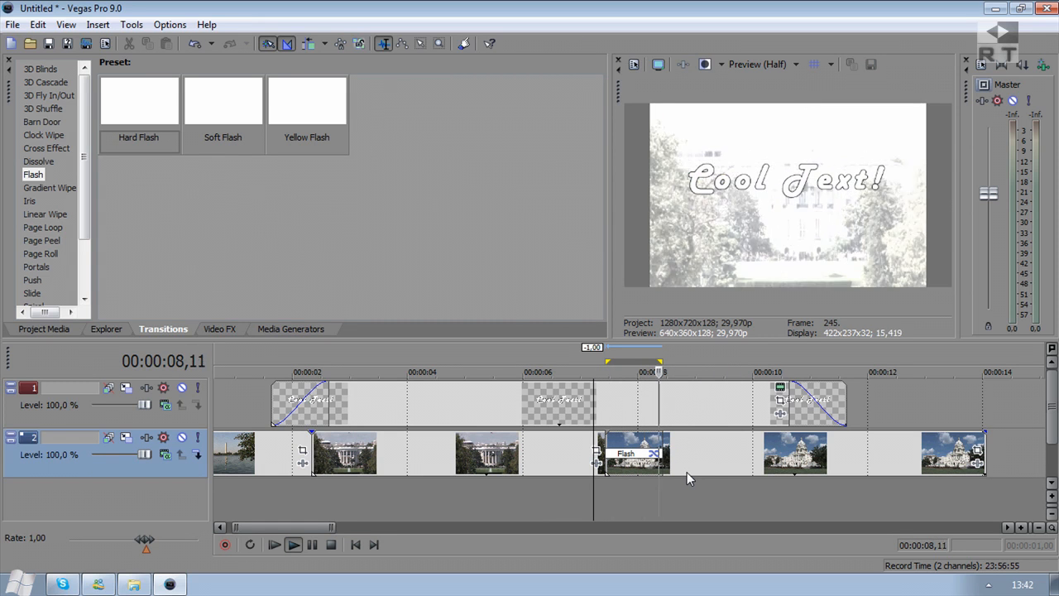
pyautogui.press('space')
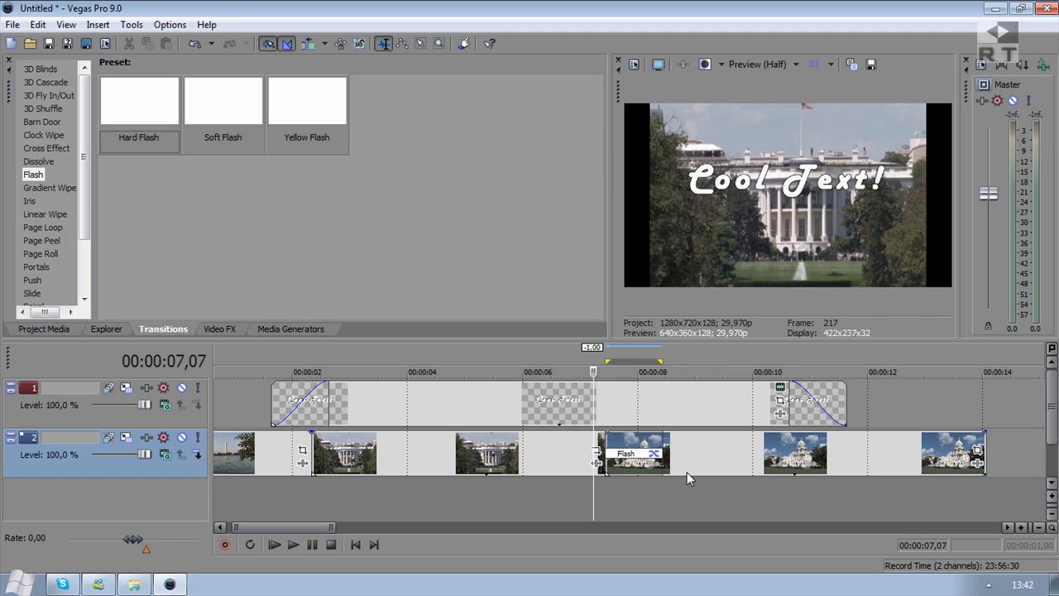
# Step: Import the audio file "best - Immediate Music - Skull And Crossbones(Choir)" from the muziek folder on the D: drive
pyautogui.click(553, 414)
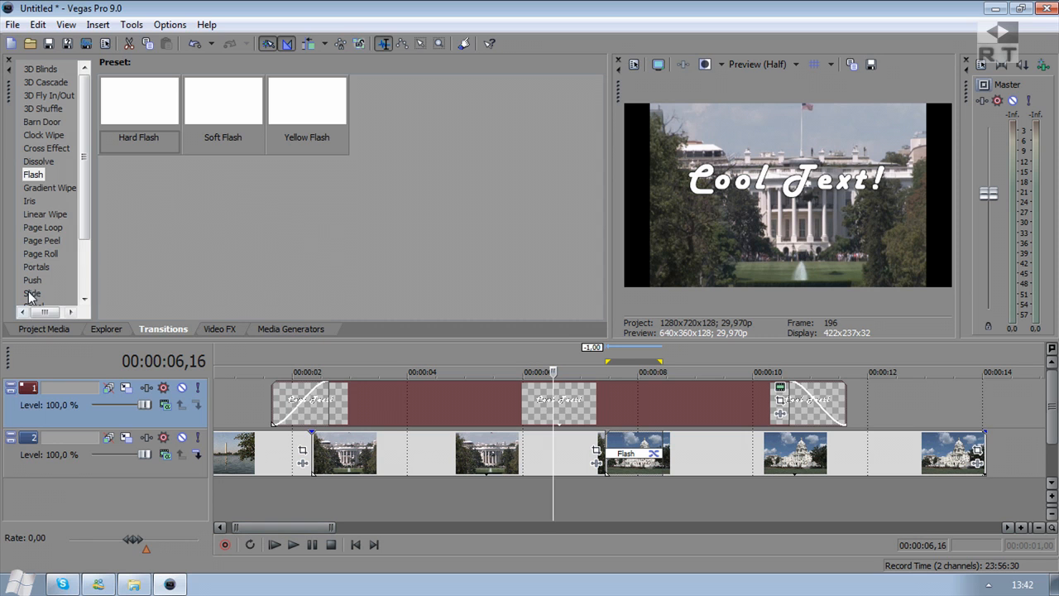
pyautogui.click(12, 25)
pyautogui.moveTo(331, 157)
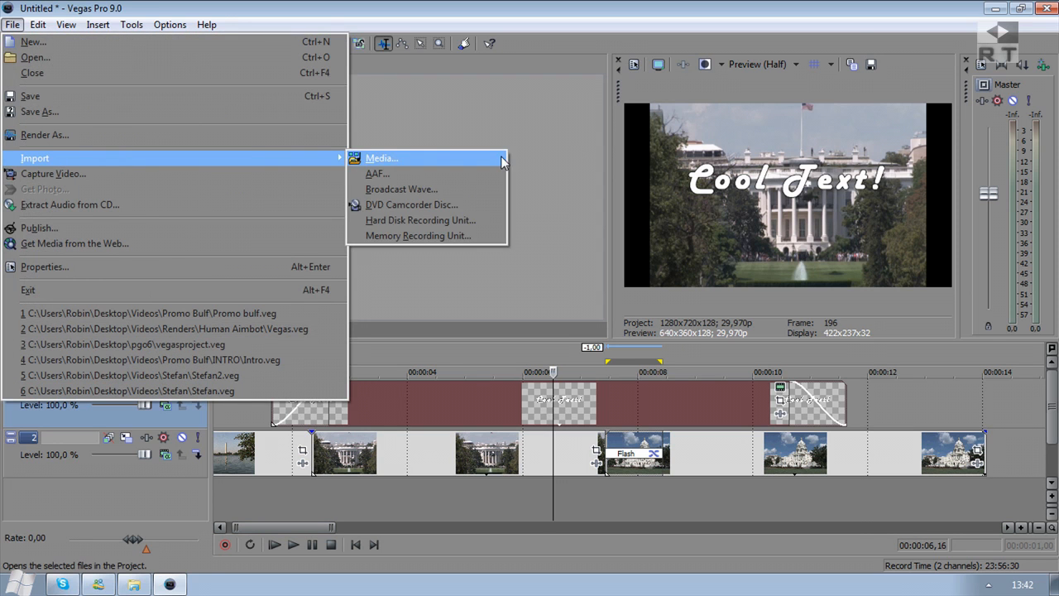
pyautogui.click(501, 162)
pyautogui.click(182, 252)
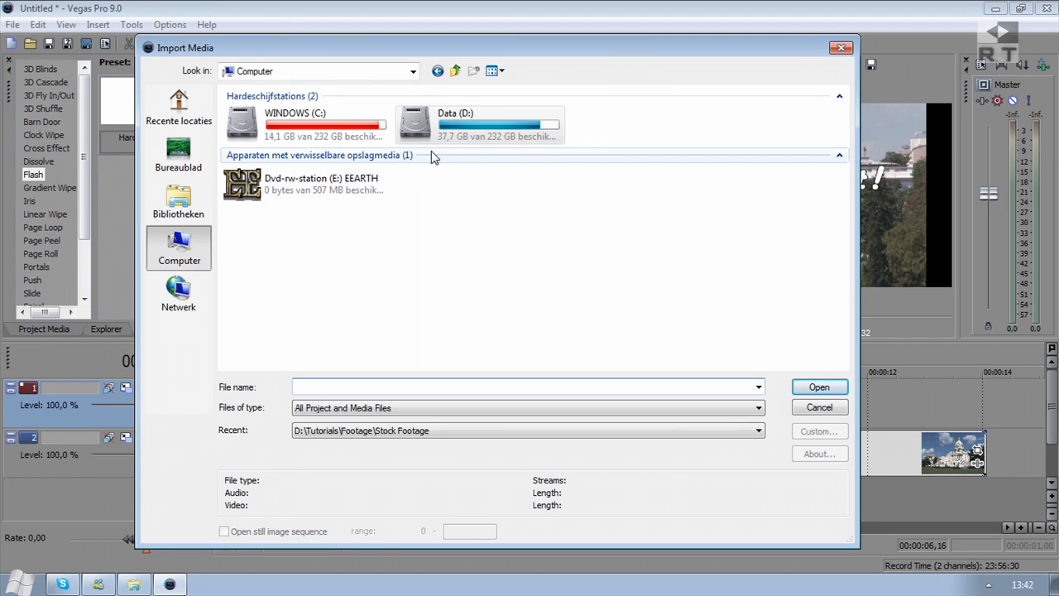
pyautogui.doubleClick(474, 137)
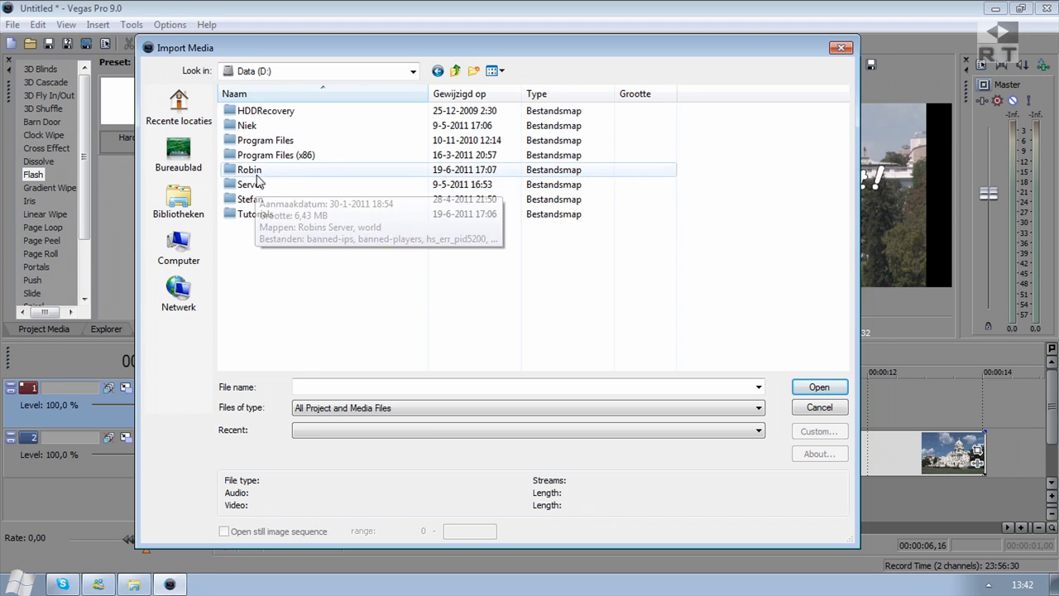
pyautogui.doubleClick(248, 171)
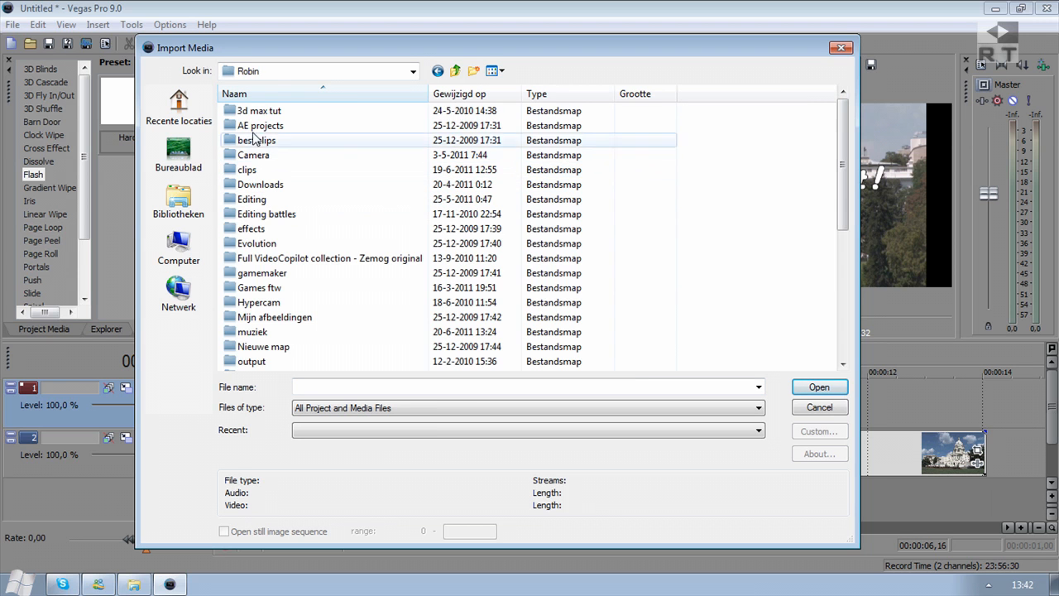
pyautogui.doubleClick(253, 332)
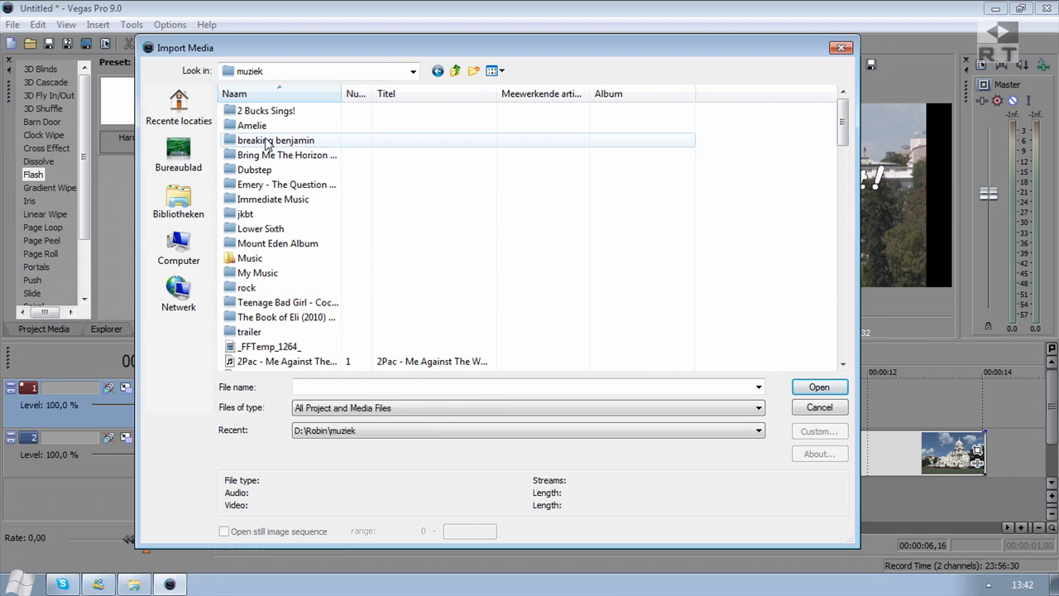
pyautogui.scroll(-6, 278, 211)
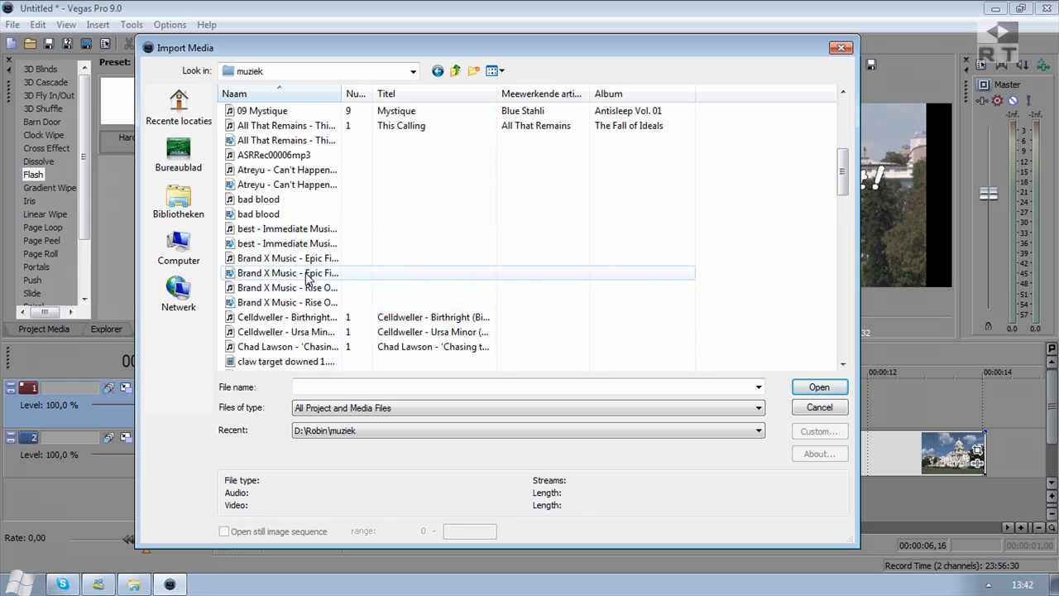
pyautogui.doubleClick(286, 228)
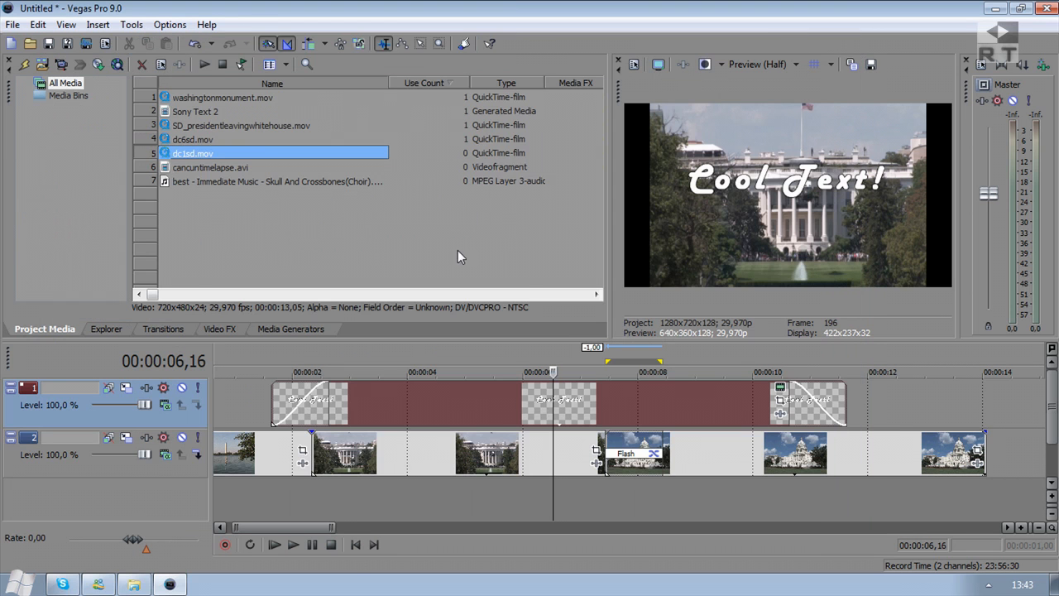
# Step: Place the imported Immediate Music song on a new audio track below the video, starting at the beginning of the timeline
pyautogui.moveTo(216, 184); pyautogui.dragTo(362, 464)
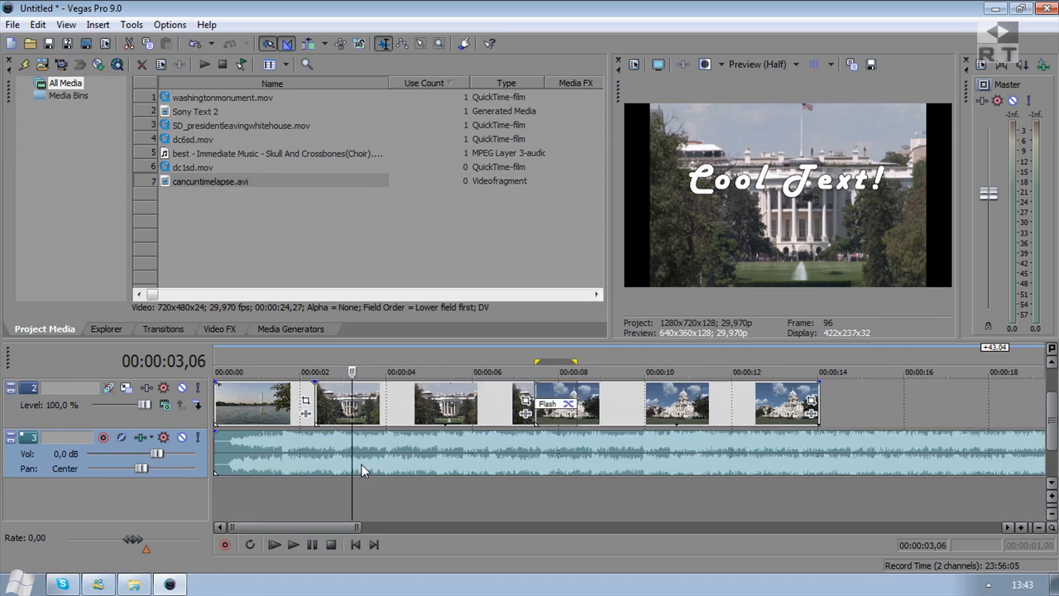
pyautogui.scroll(-3, 362, 464)
pyautogui.scroll(1, 315, 482)
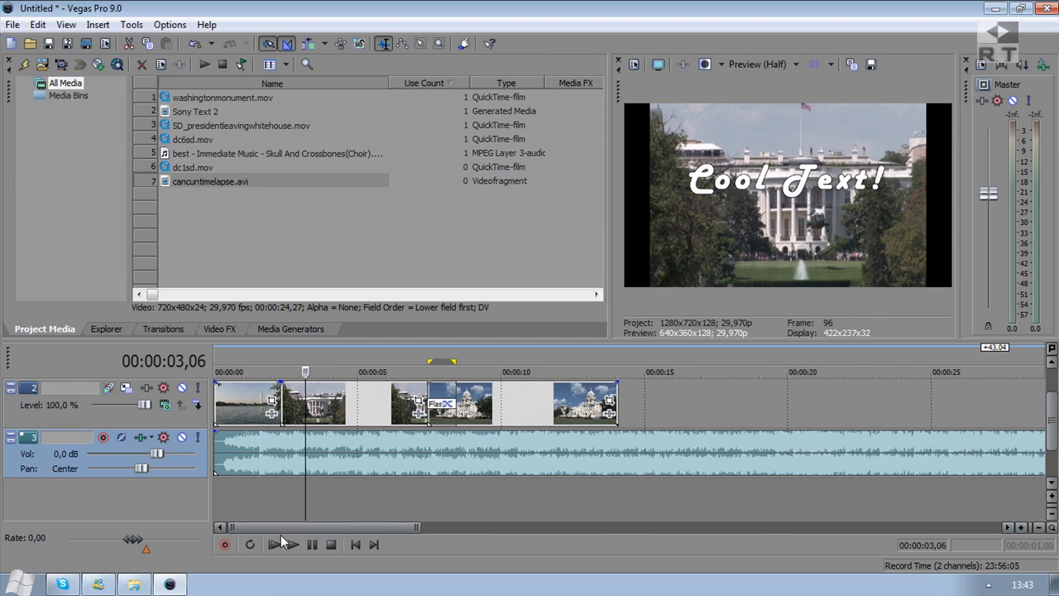
# Step: Play the sequence with its music from 00:00:03,06 and pause shortly after the last video clip ends
pyautogui.click(276, 544)
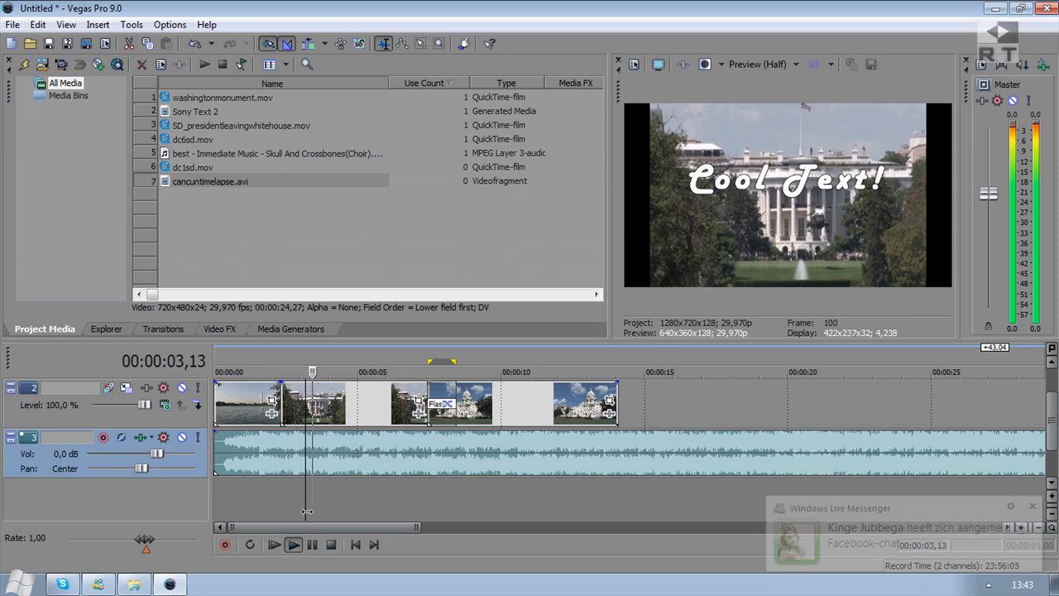
pyautogui.click(1032, 503)
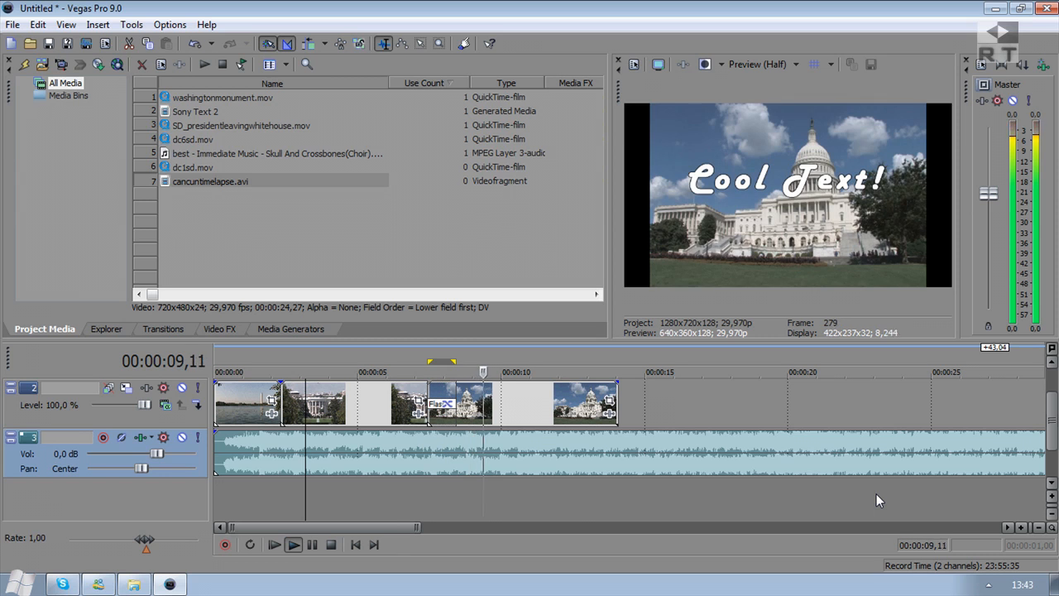
pyautogui.click(311, 546)
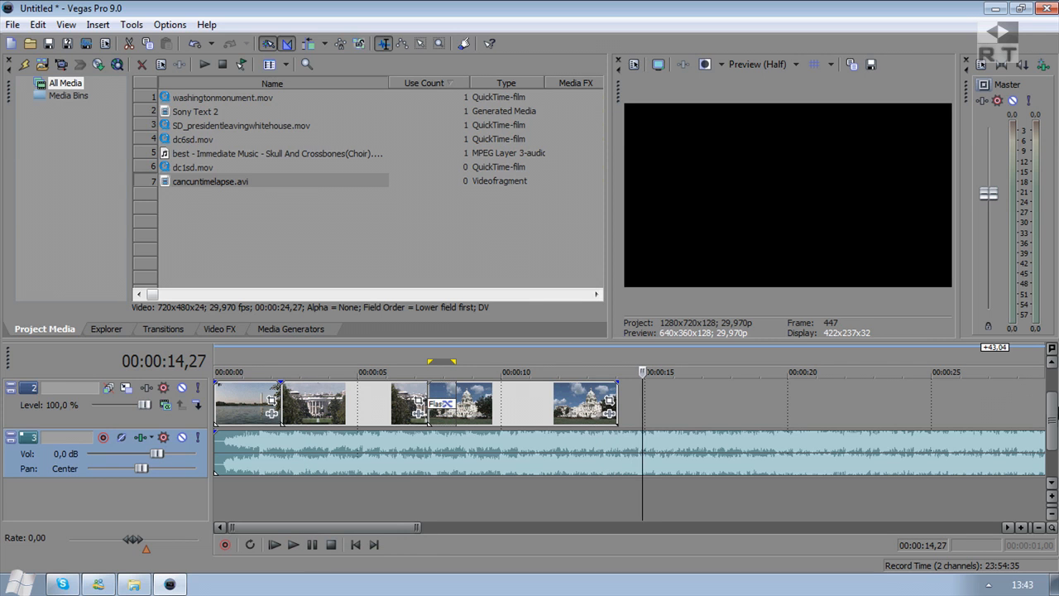
# Step: Split the music at 00:00:14,28, just past the end of the video, and delete the part after the split
pyautogui.moveTo(1052, 417); pyautogui.dragTo(1049, 396)
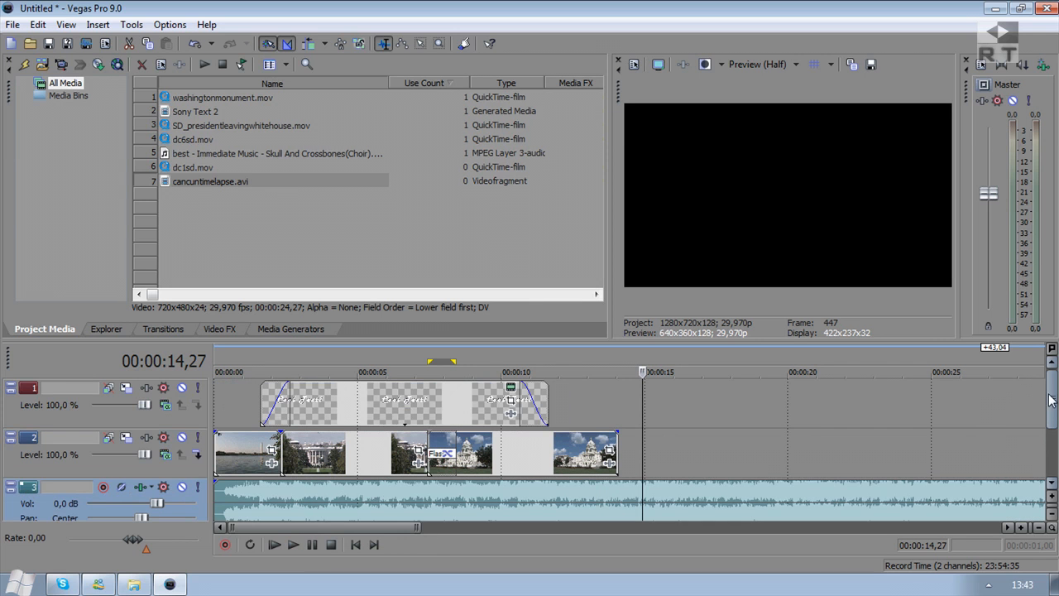
pyautogui.click(643, 499)
pyautogui.press('s')
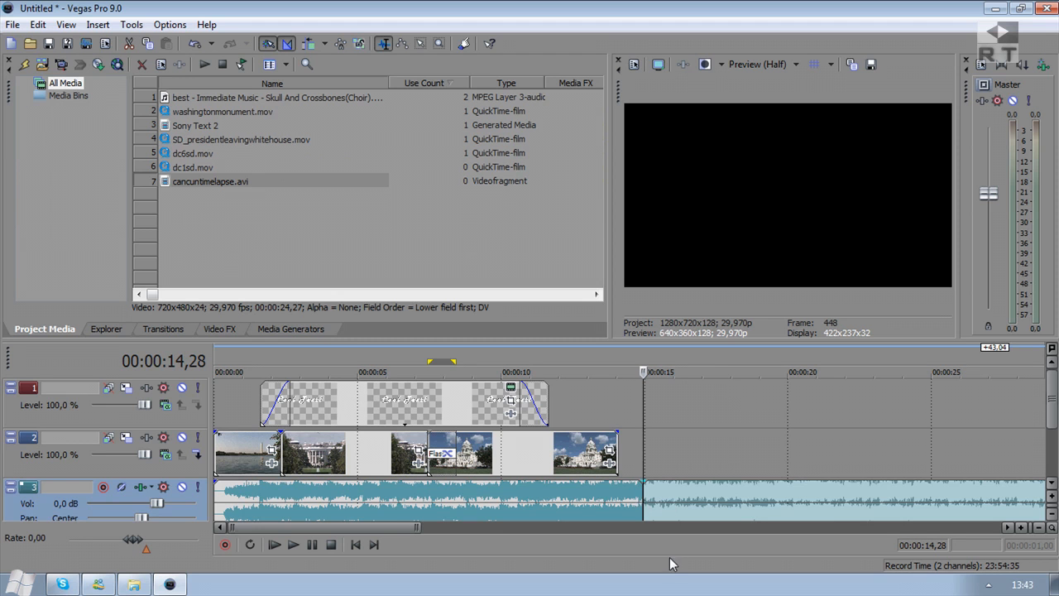
pyautogui.click(672, 494)
pyautogui.press('Delete')
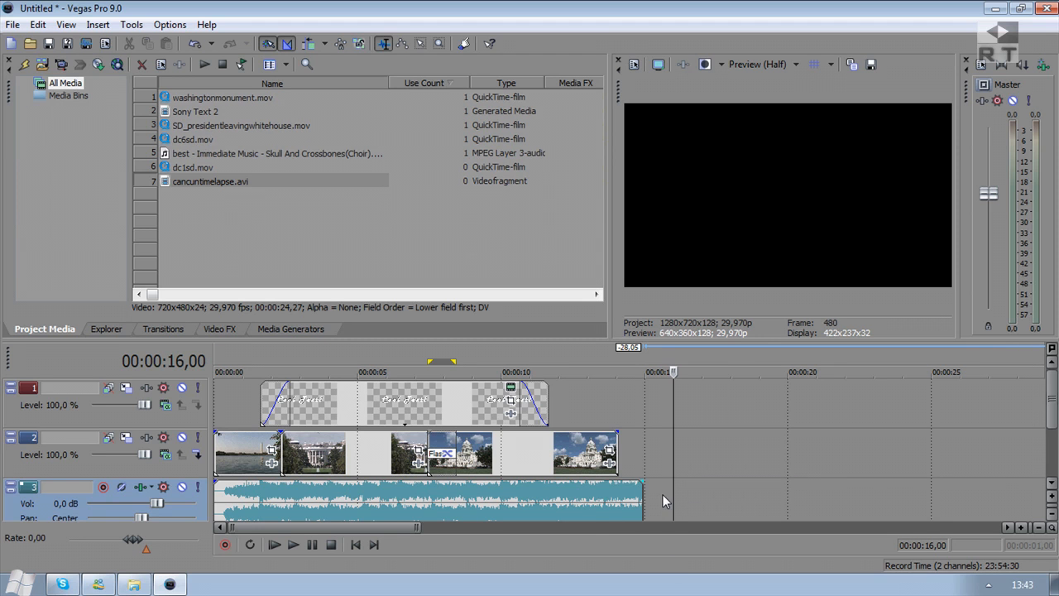
# Step: Add a fade-out to the end of the music, starting where the text title ends
pyautogui.scroll(-1, 1052, 414)
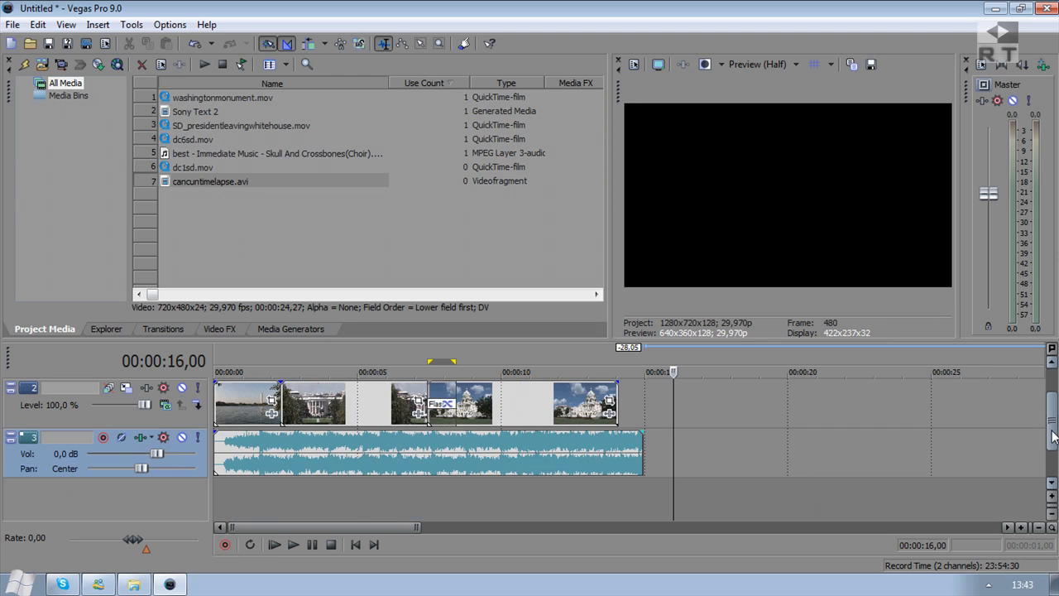
pyautogui.moveTo(643, 431); pyautogui.dragTo(549, 431)
pyautogui.scroll(1, 1040, 424)
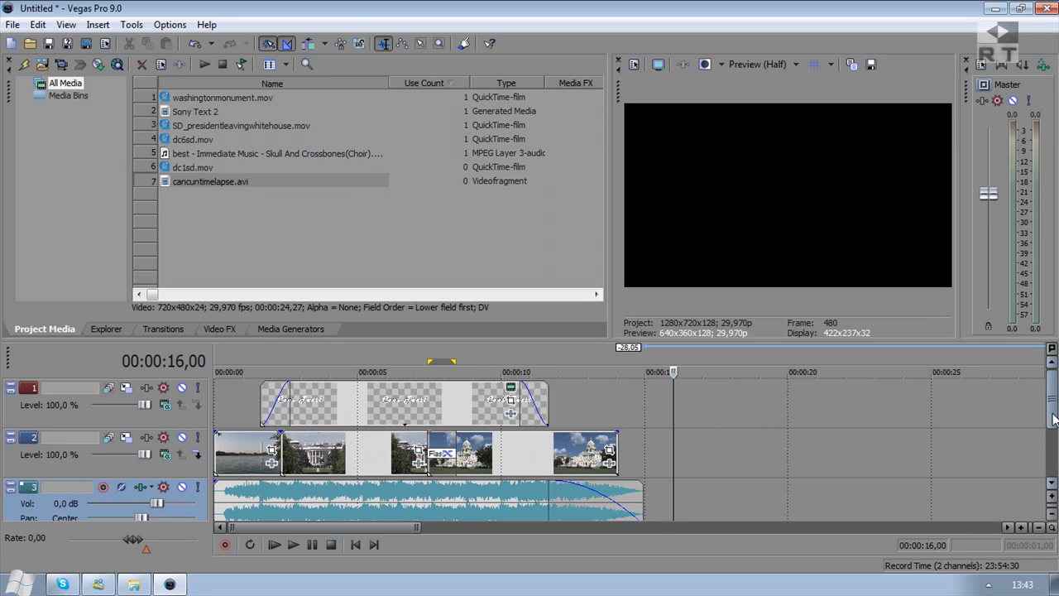
# Step: Start rendering the project to the Tutorials folder on the D: drive with the file name "Basic Sony Vegas tutorial"
pyautogui.click(414, 416)
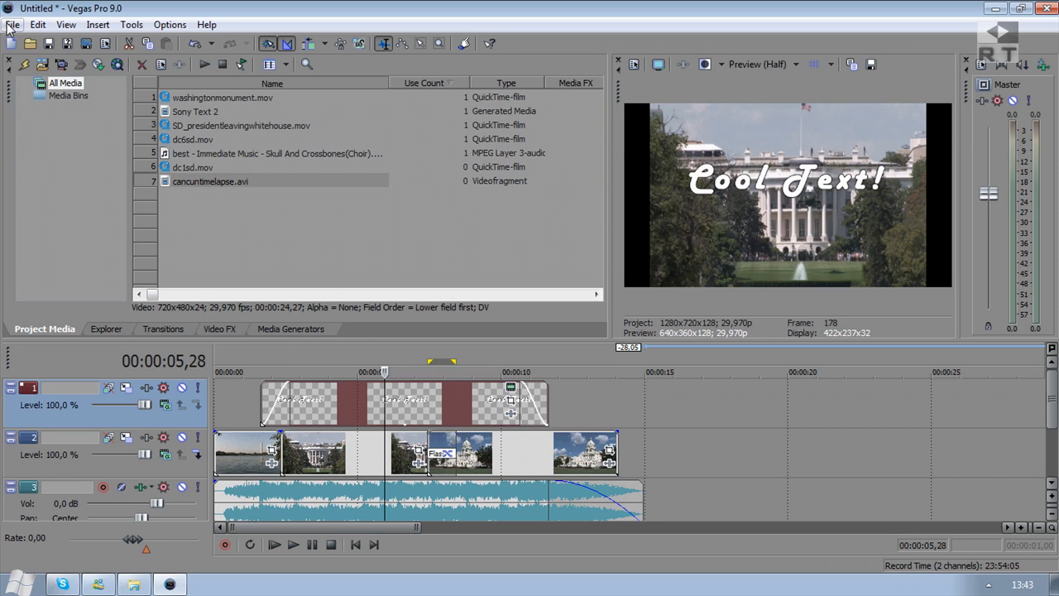
pyautogui.click(12, 24)
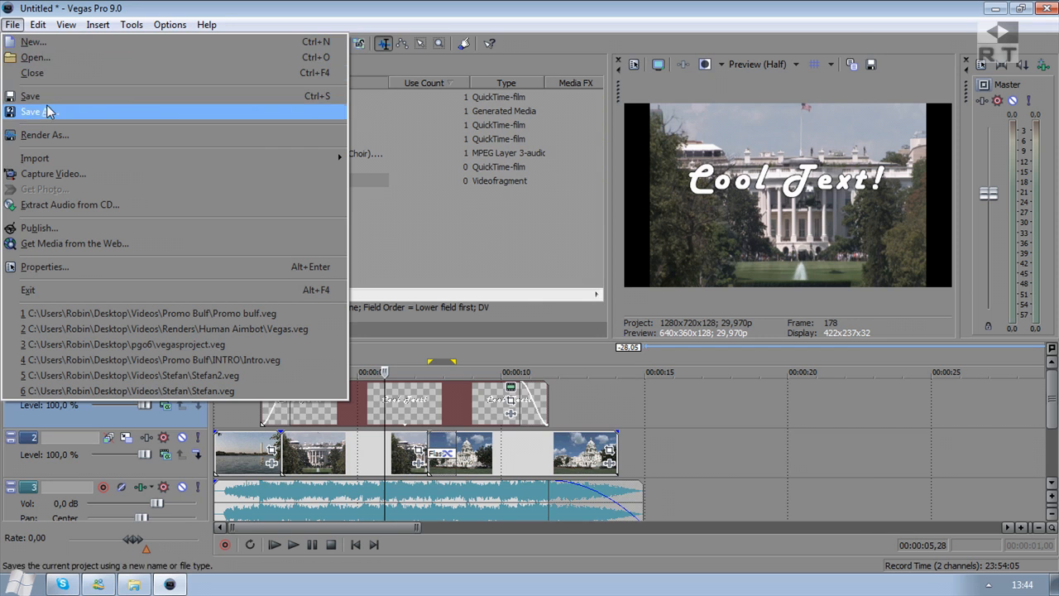
pyautogui.click(53, 135)
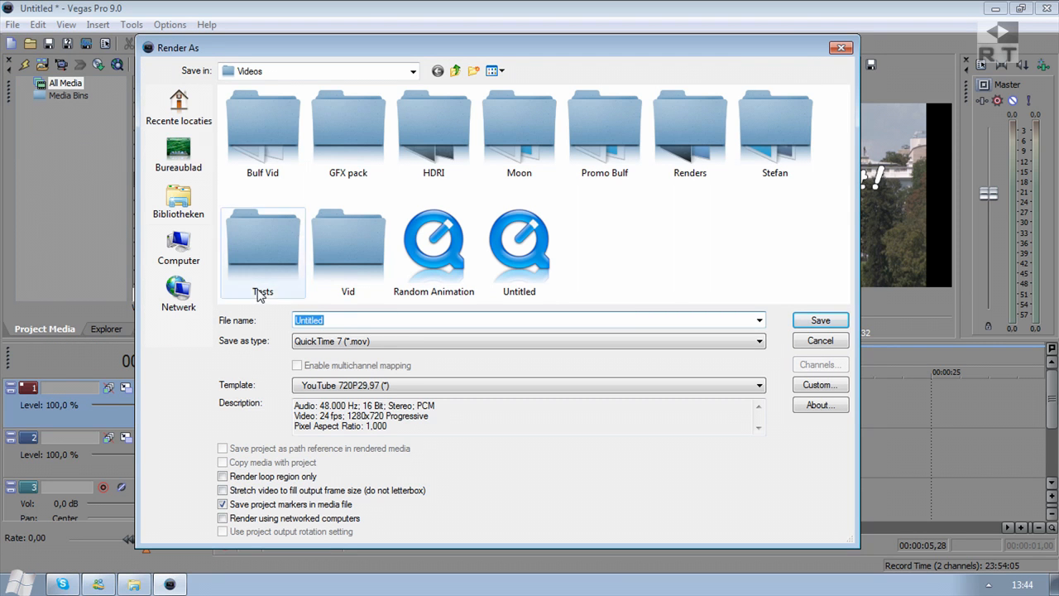
pyautogui.click(180, 253)
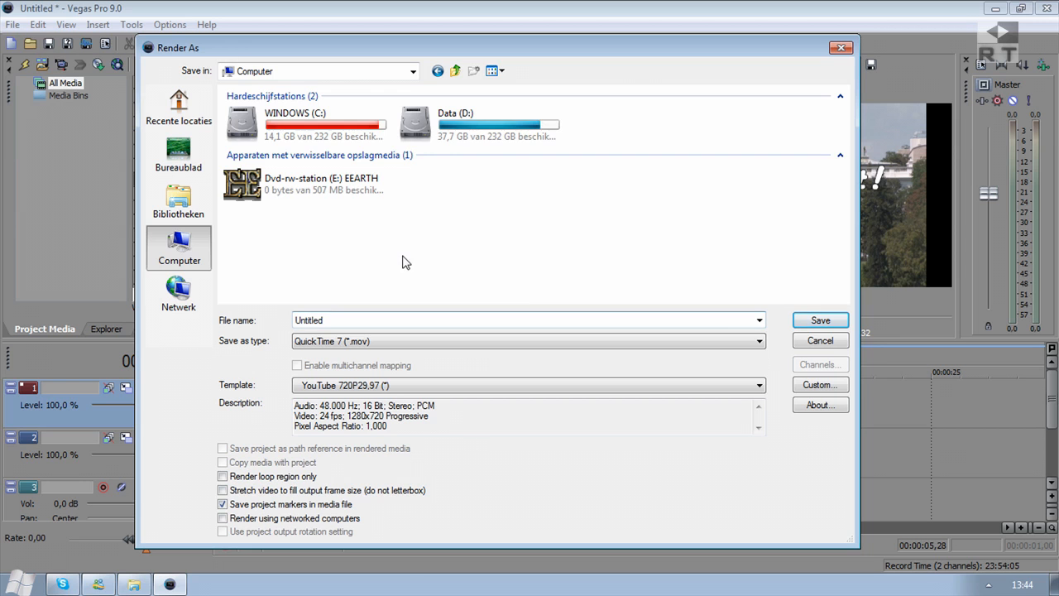
pyautogui.doubleClick(447, 124)
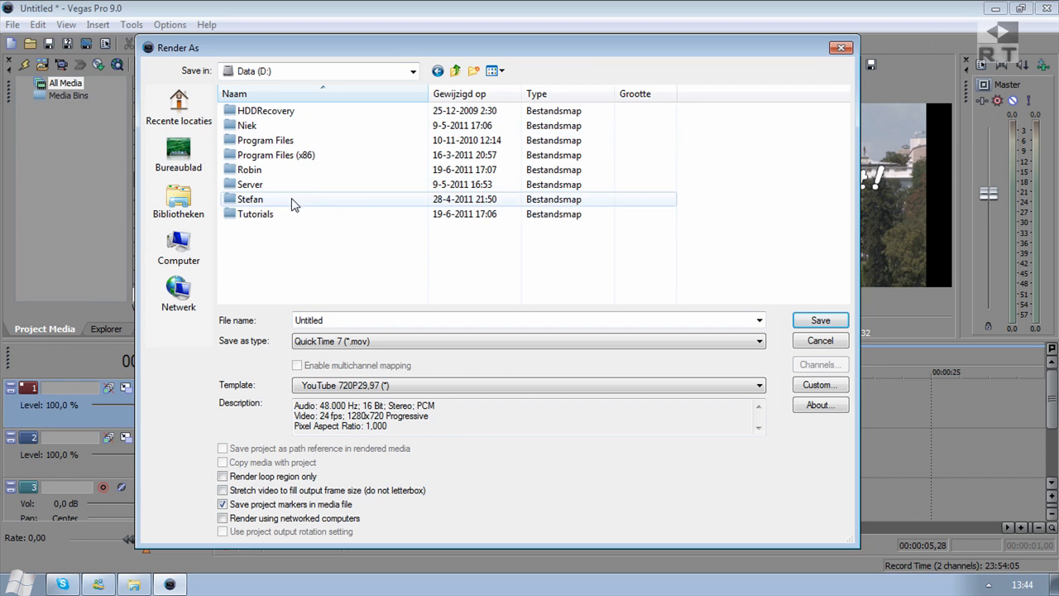
pyautogui.doubleClick(255, 214)
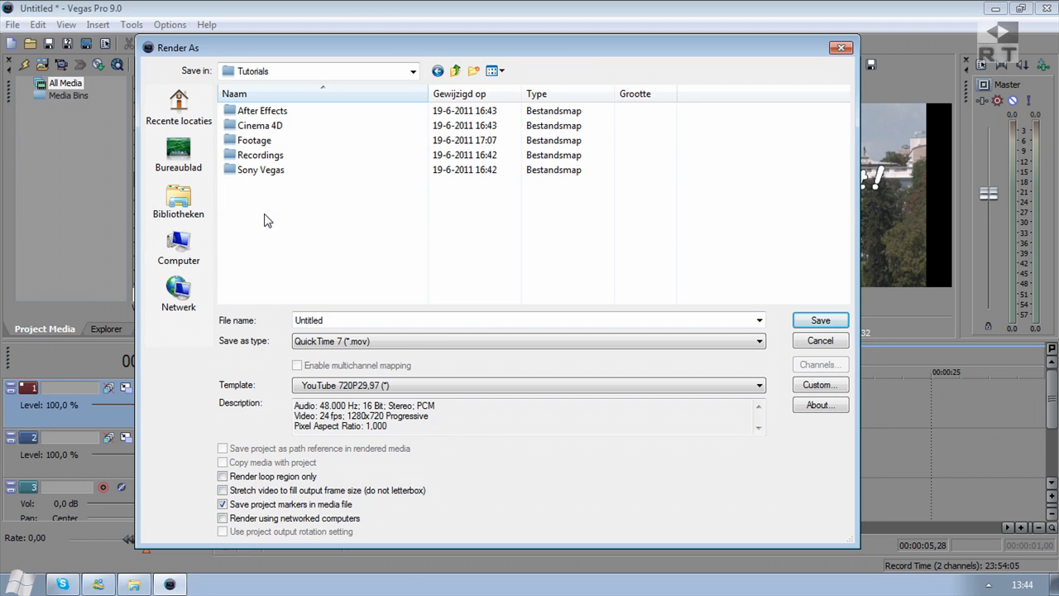
pyautogui.rightClick(258, 206)
pyautogui.click(256, 238)
pyautogui.doubleClick(336, 319)
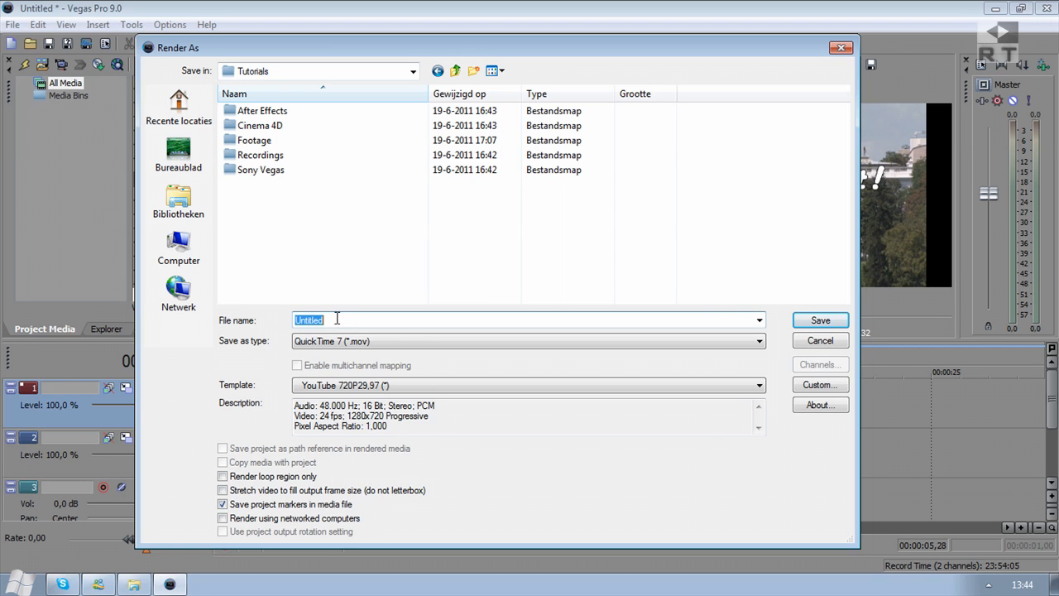
pyautogui.write('Basic Sony Vegas tutoria')
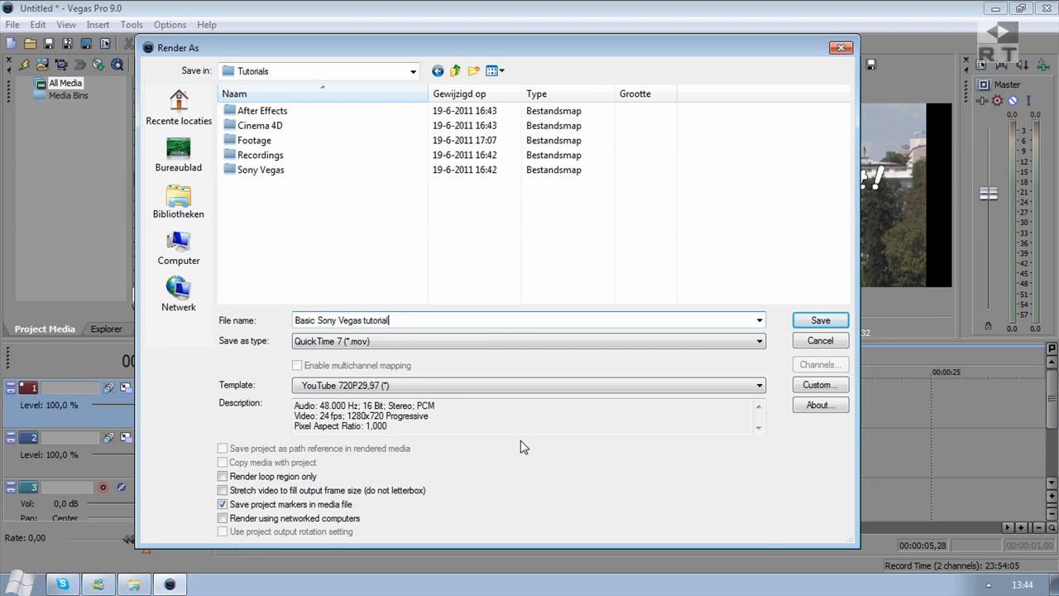
# Step: Set the render format to Windows Media Video V11 (*.wmv) with the 3 Mbps Video template
pyautogui.click(516, 339)
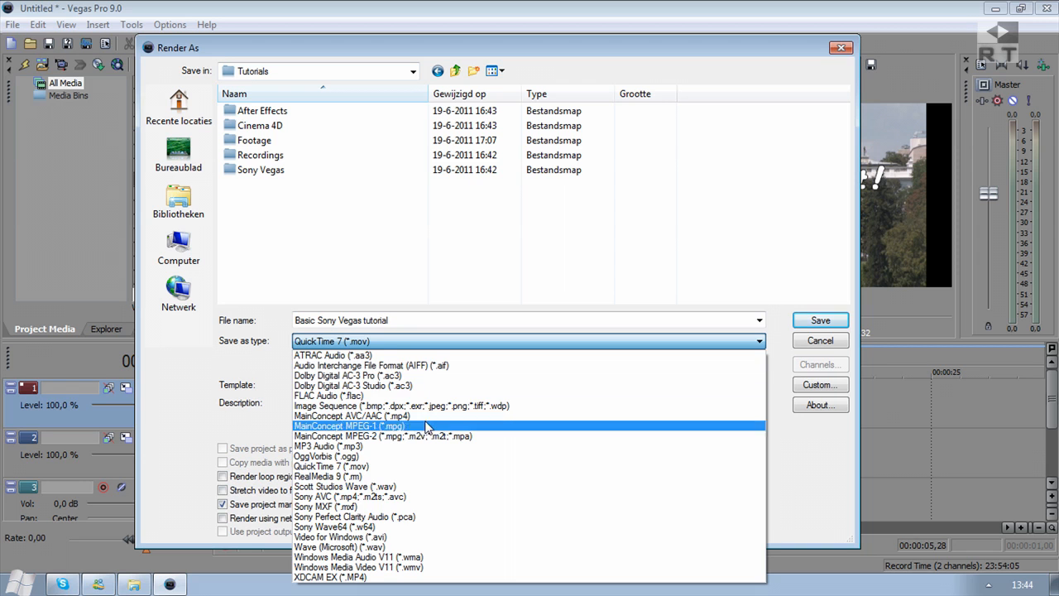
pyautogui.click(435, 568)
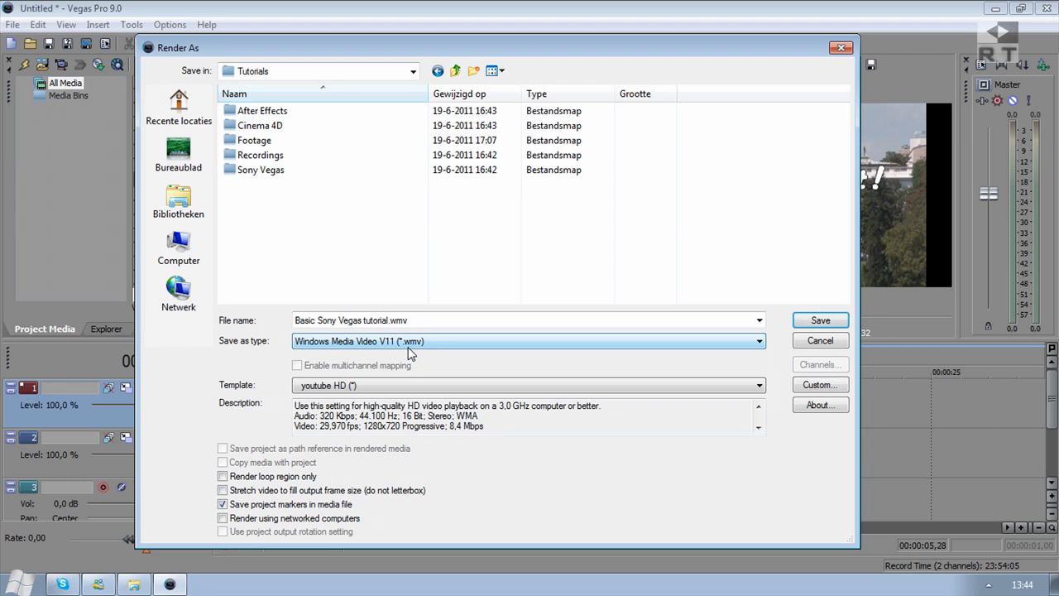
pyautogui.click(424, 321)
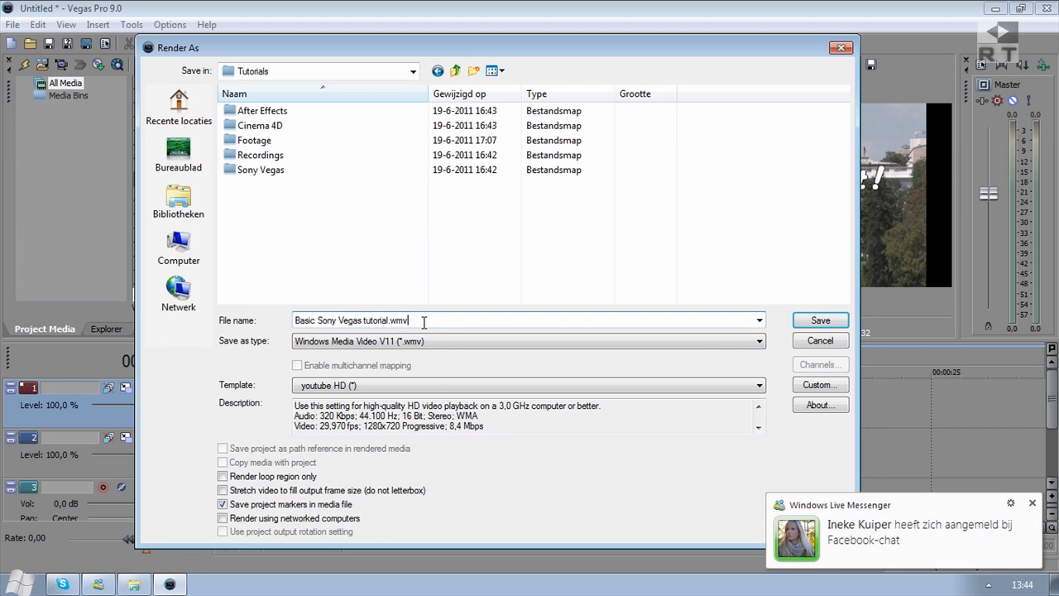
pyautogui.click(437, 380)
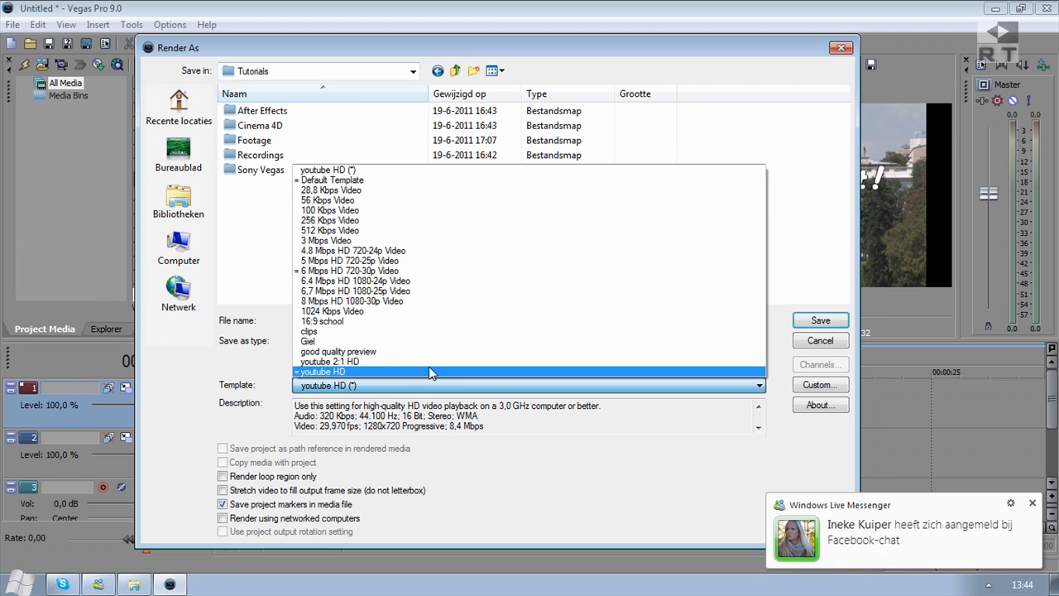
pyautogui.click(383, 241)
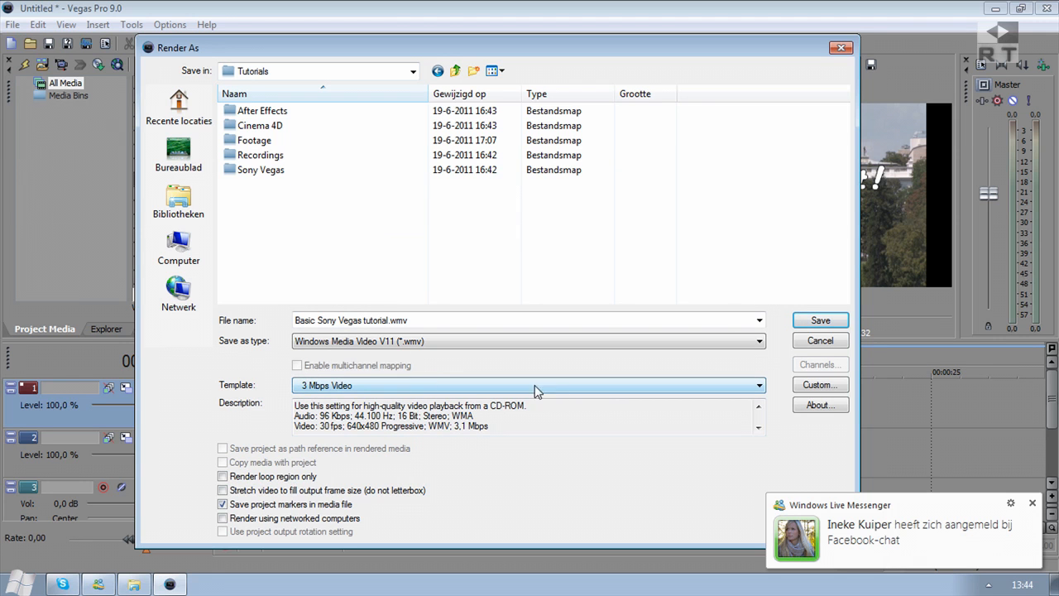
pyautogui.click(621, 432)
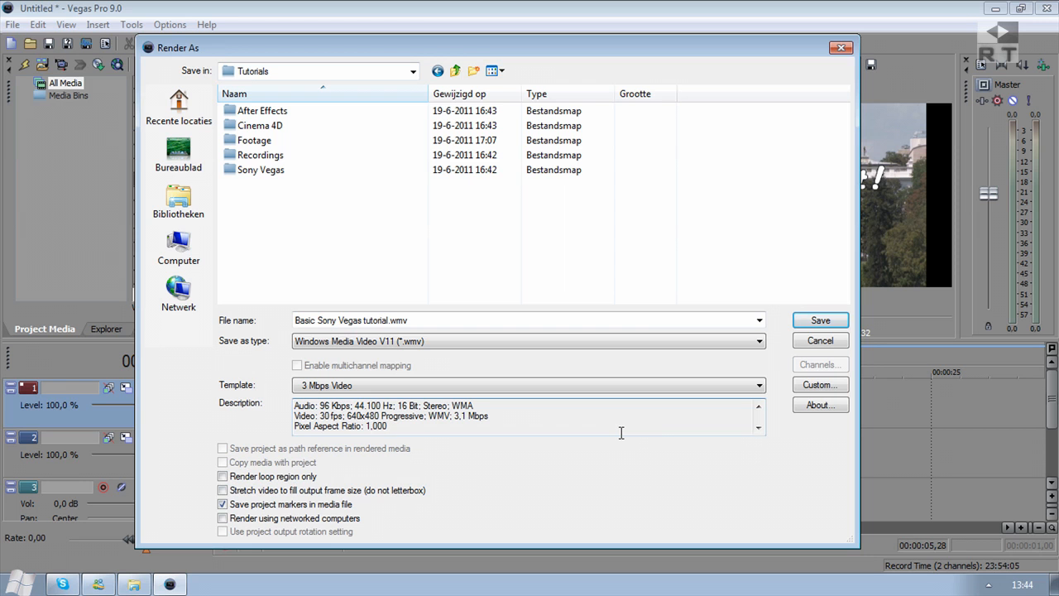
# Step: Customize the 3 Mbps Video render template by setting its video image size to High definition (1280x720)
pyautogui.click(805, 385)
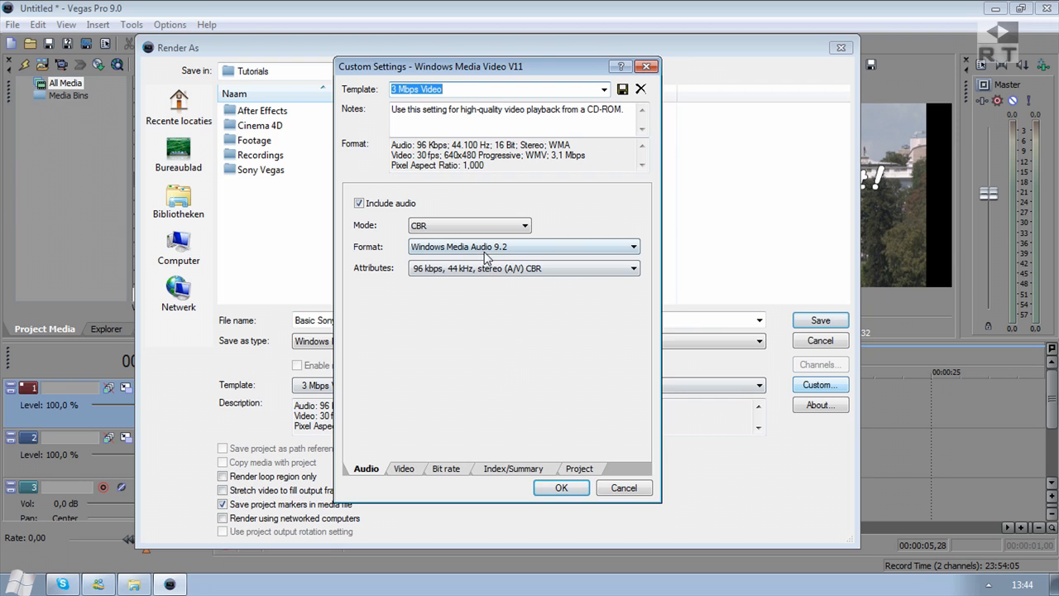
pyautogui.click(459, 125)
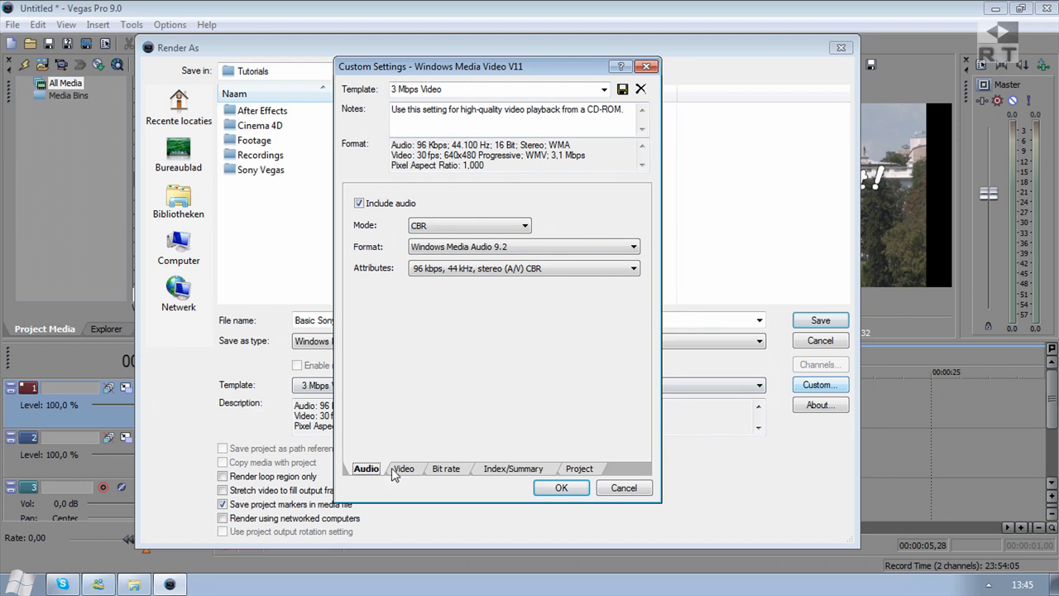
pyautogui.click(446, 468)
pyautogui.click(580, 468)
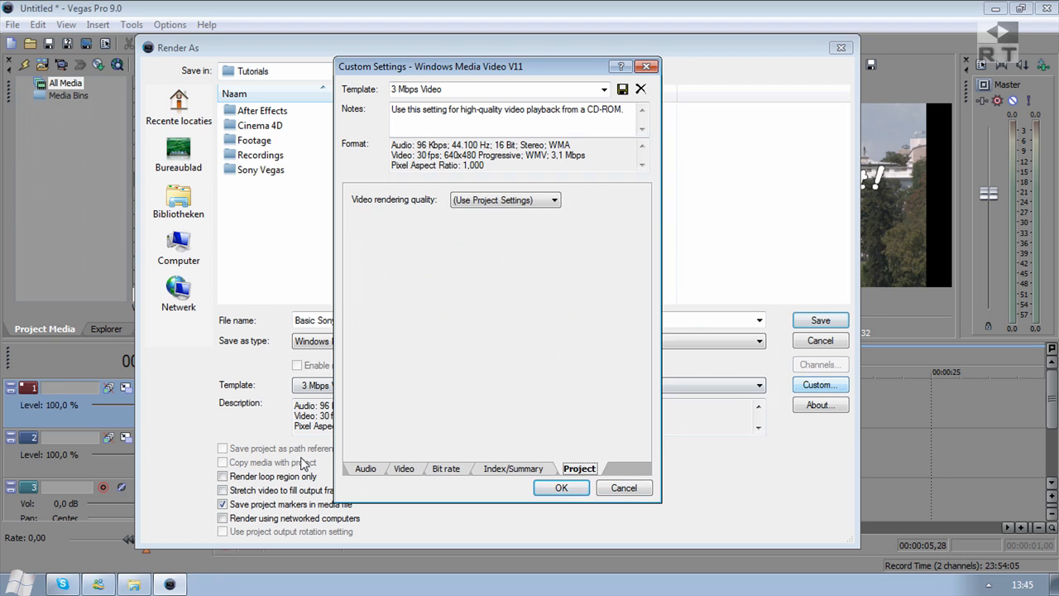
pyautogui.click(365, 469)
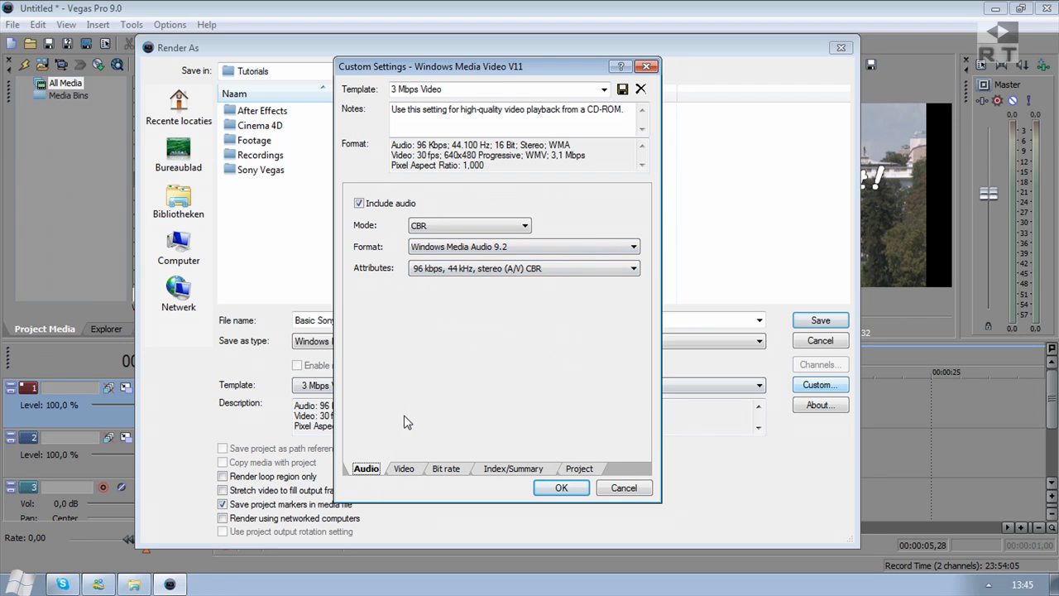
pyautogui.click(404, 469)
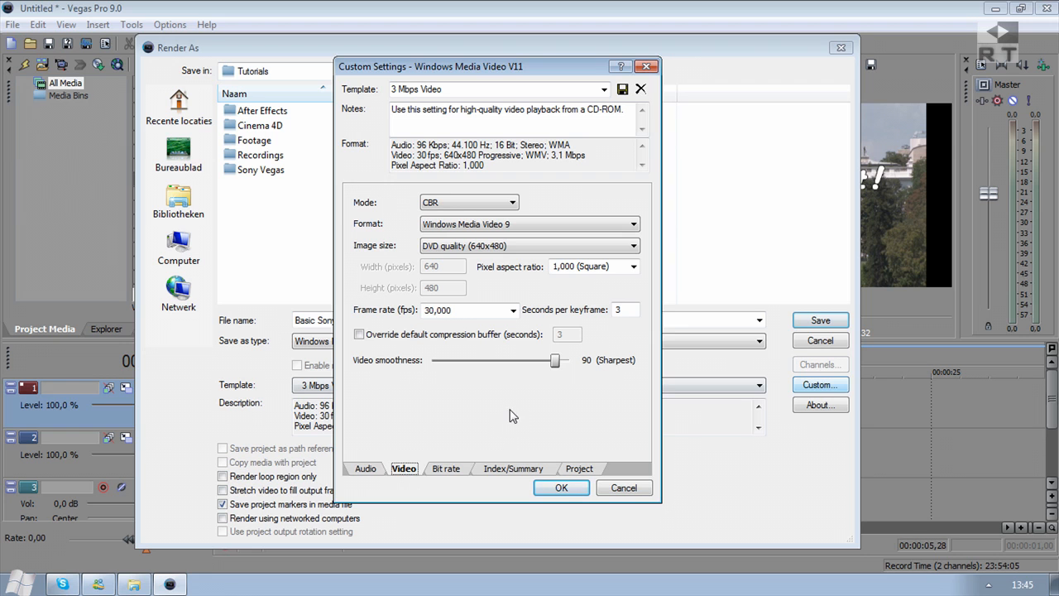
pyautogui.click(507, 246)
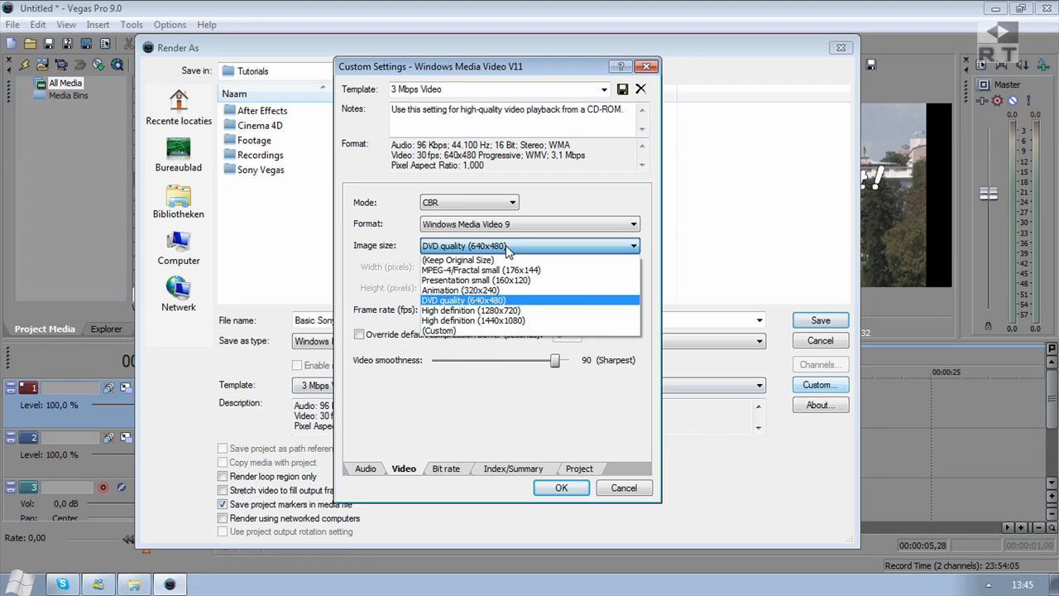
pyautogui.click(505, 310)
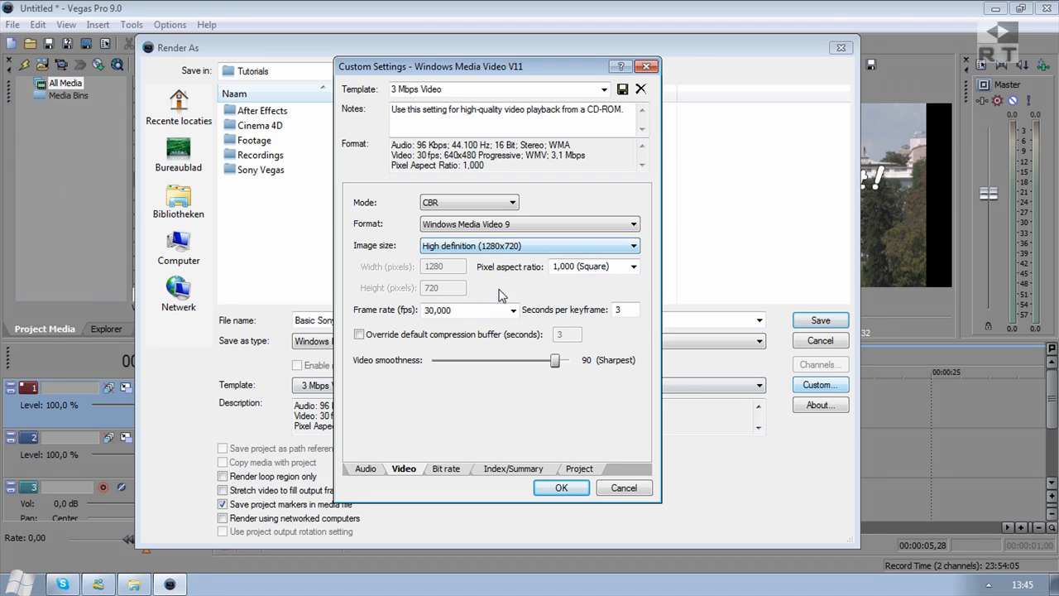
pyautogui.click(513, 310)
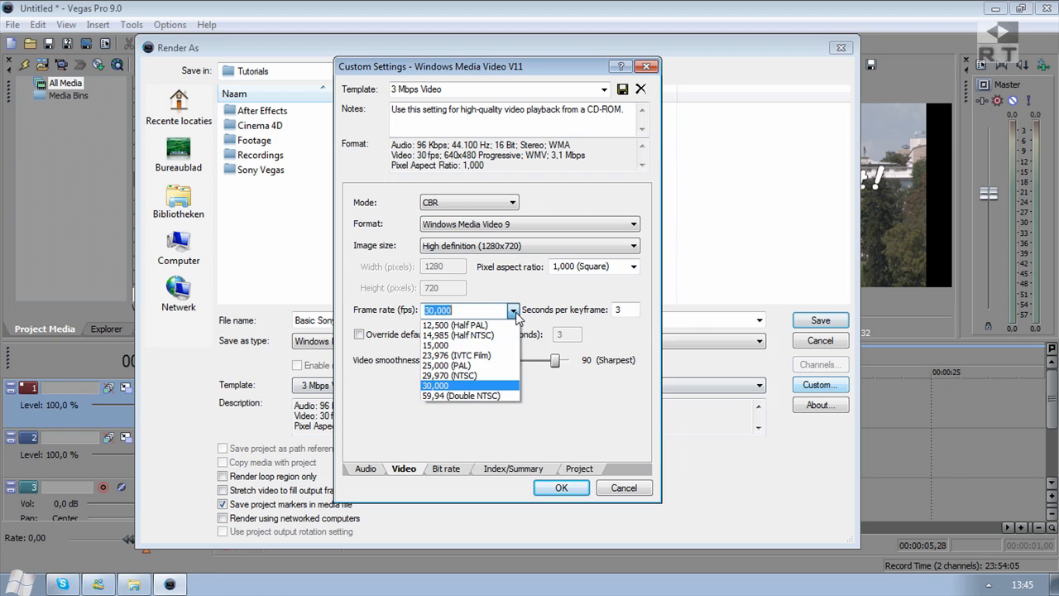
pyautogui.click(514, 312)
pyautogui.click(617, 311)
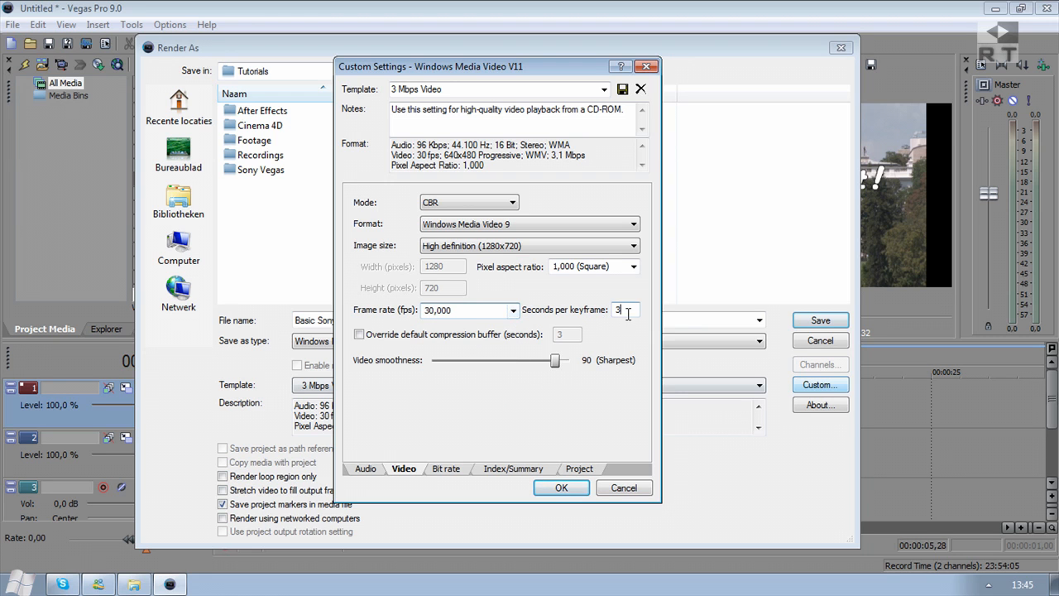
# Step: Check the Internet/LAN target bit rate in the template's custom settings
pyautogui.click(445, 469)
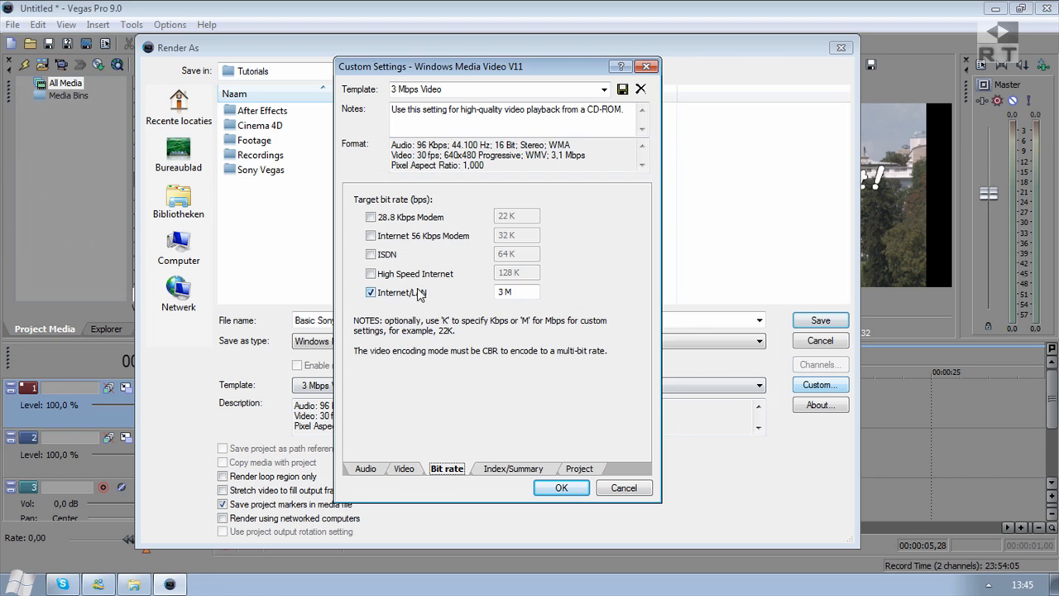
pyautogui.moveTo(522, 292); pyautogui.dragTo(437, 287)
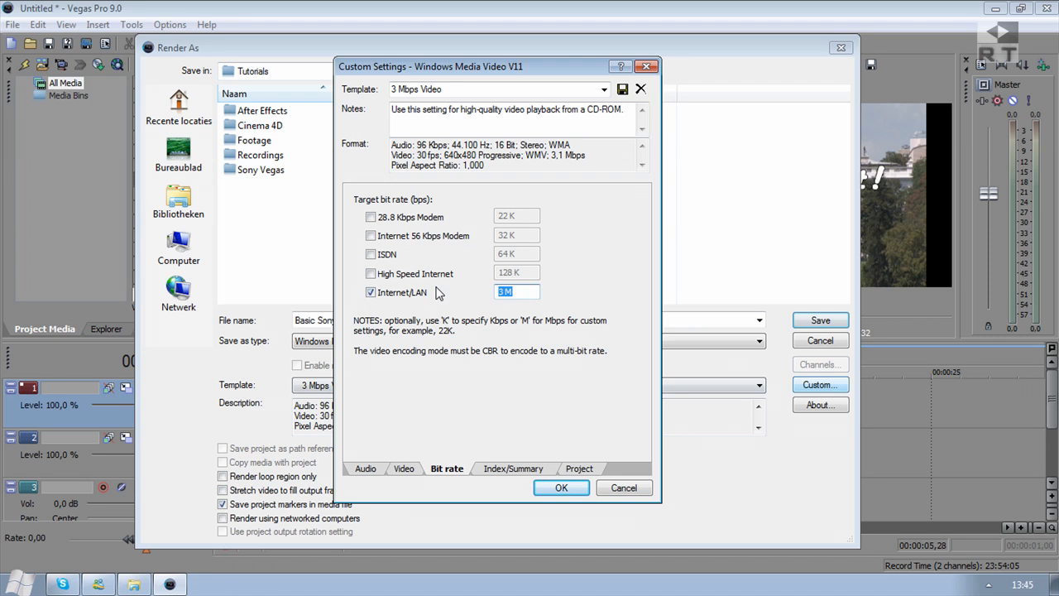
pyautogui.click(516, 290)
pyautogui.moveTo(516, 292); pyautogui.dragTo(494, 296)
pyautogui.click(521, 291)
# Step: Set the video rendering quality to Best in the project render settings and accept the custom settings
pyautogui.click(501, 469)
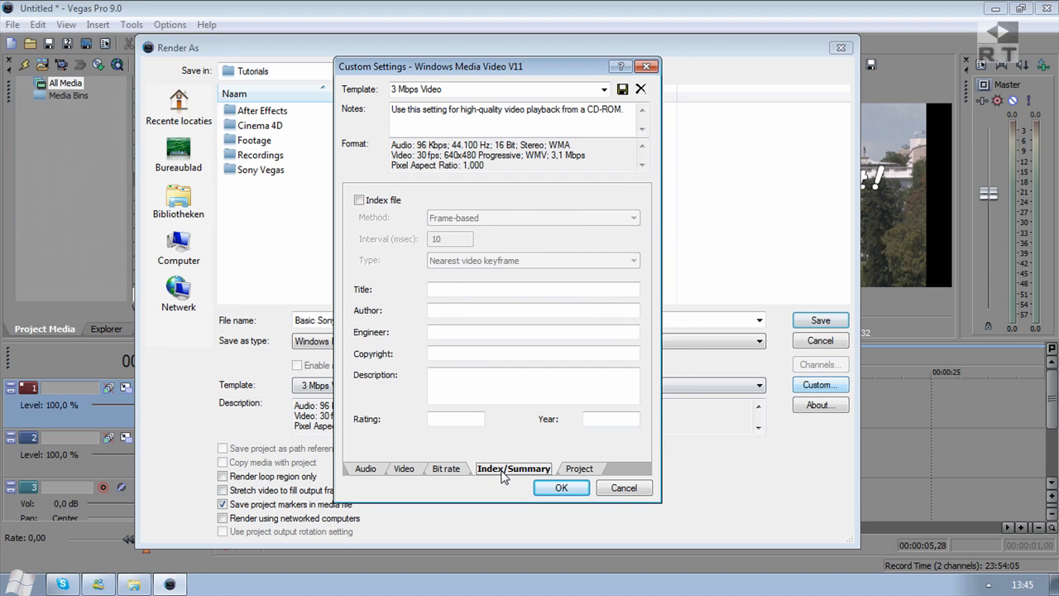
pyautogui.click(359, 200)
pyautogui.click(584, 468)
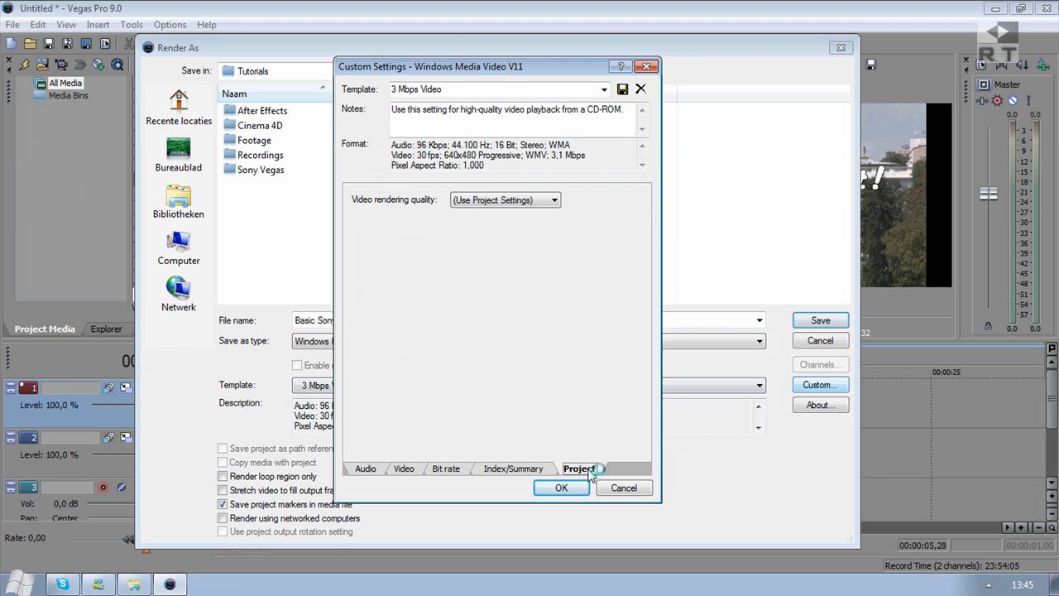
pyautogui.click(465, 202)
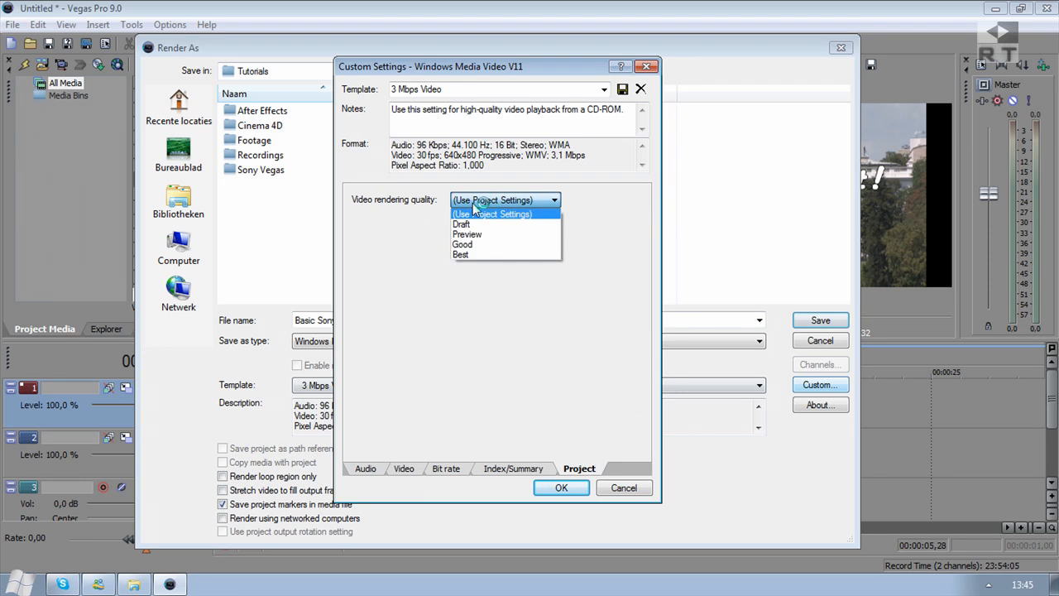
pyautogui.click(484, 255)
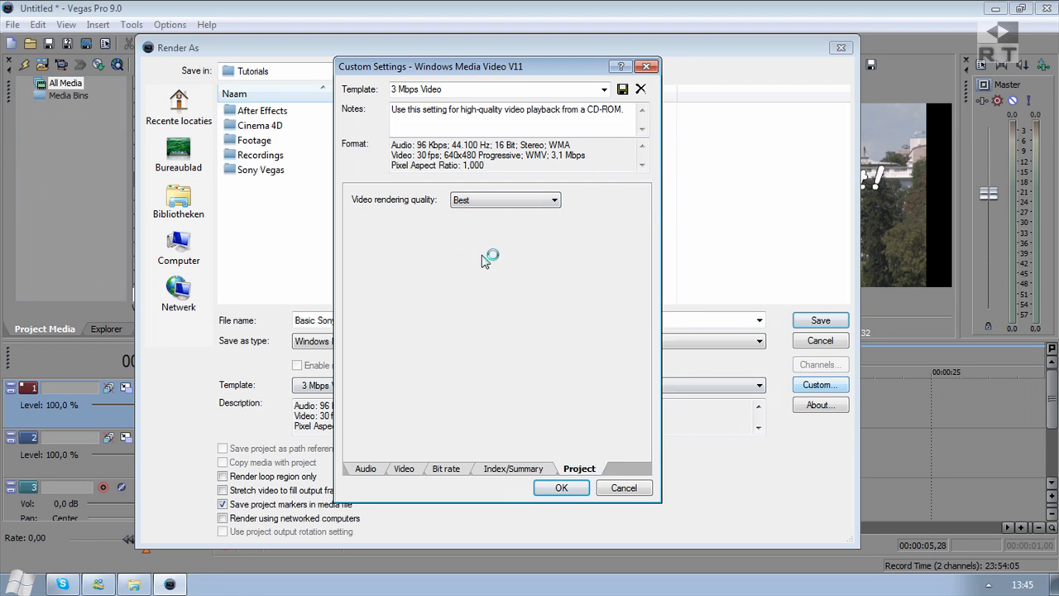
pyautogui.click(573, 489)
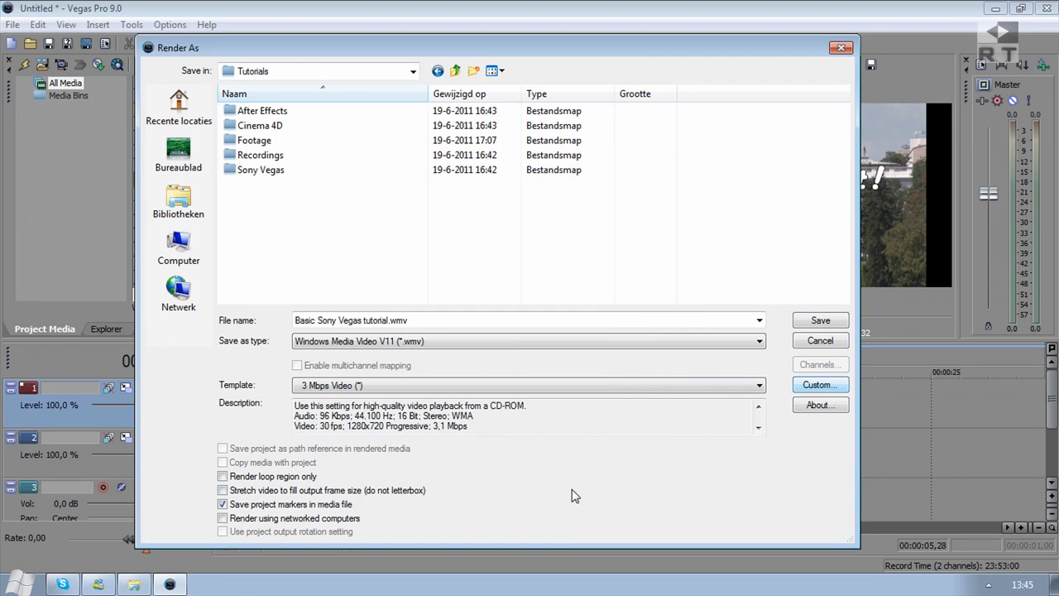
# Step: Render the project as "Basic Sony Vegas tutorial.wmv" and play the finished video in full screen
pyautogui.click(430, 321)
pyautogui.click(429, 321)
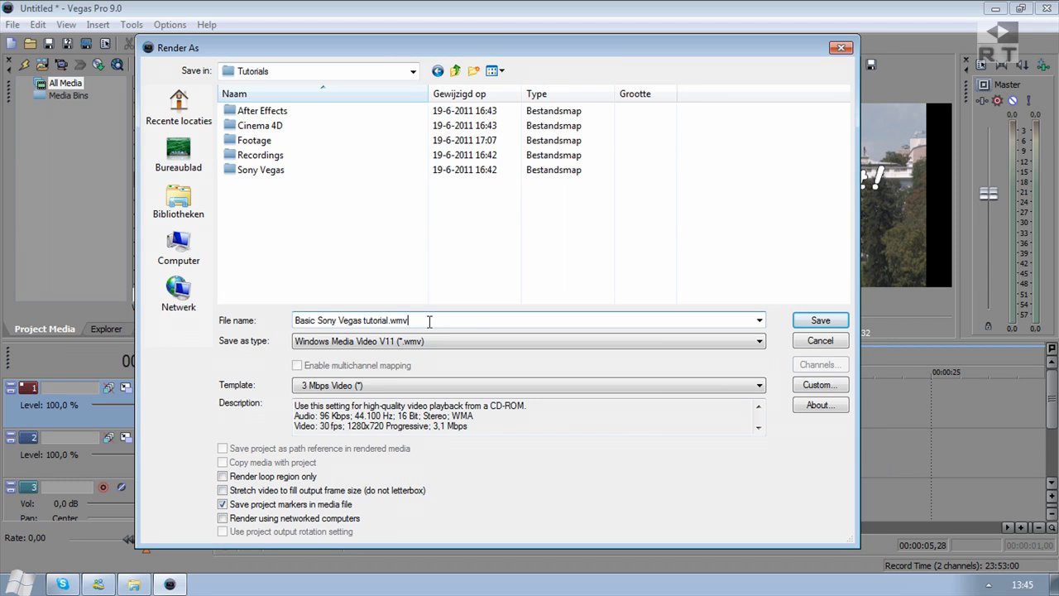
pyautogui.click(815, 319)
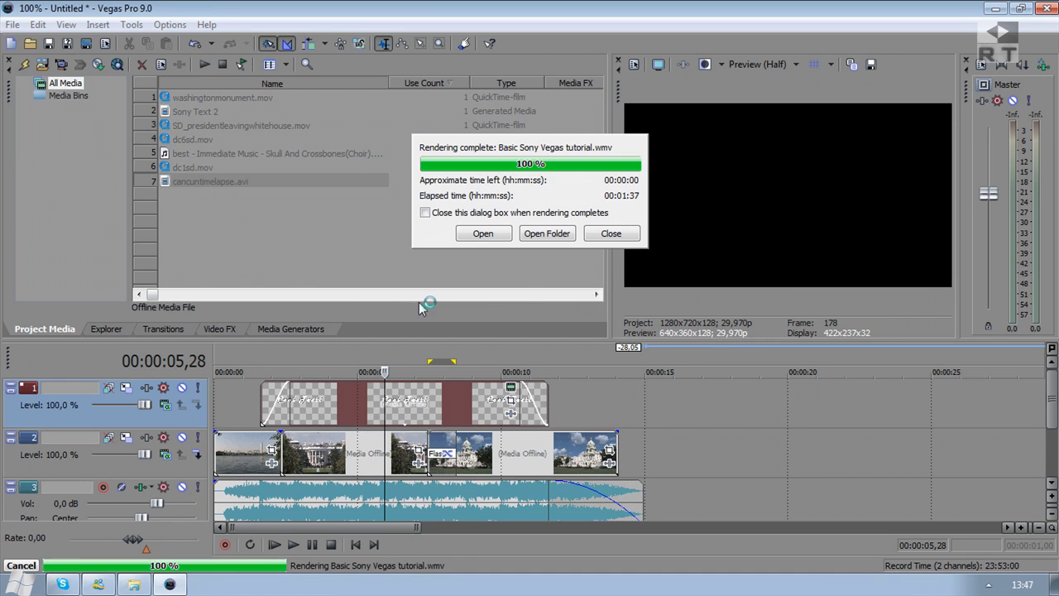
pyautogui.click(486, 235)
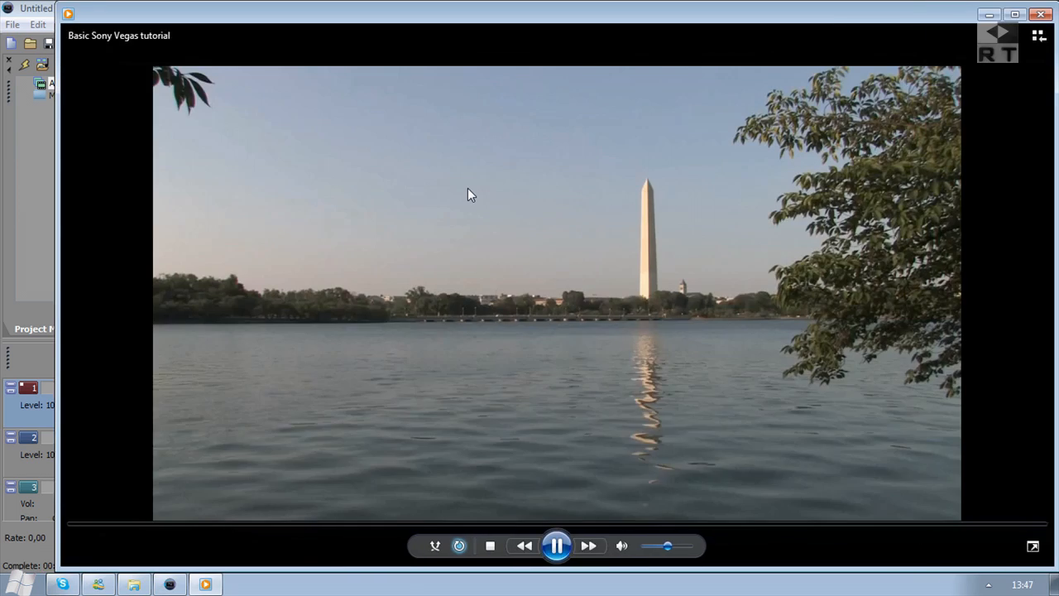
pyautogui.doubleClick(467, 188)
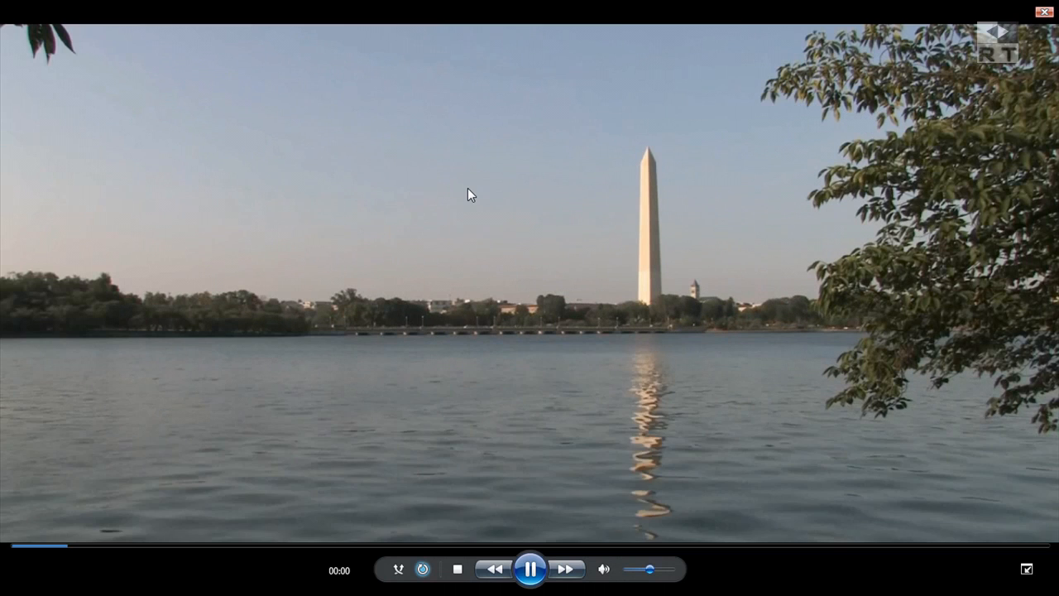